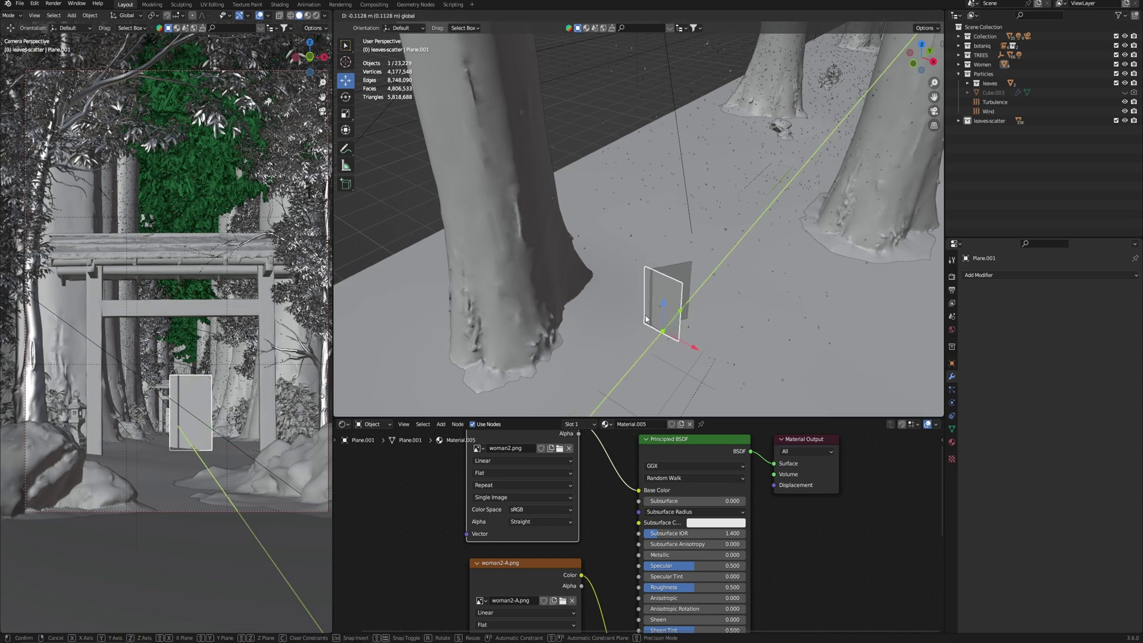
Slide Plane.001 along Y, then orbit and zoom out over the tree-lined path
{"action": "middle_click_drag", "start_coordinate": [647, 319], "coordinate": [596, 315]}
{"action": "scroll", "coordinate": [651, 273], "scroll_direction": "down", "scroll_amount": 4}
{"action": "middle_click_drag", "start_coordinate": [650, 273], "coordinate": [699, 325], "text": "shift"}
{"action": "key", "text": "grave"}
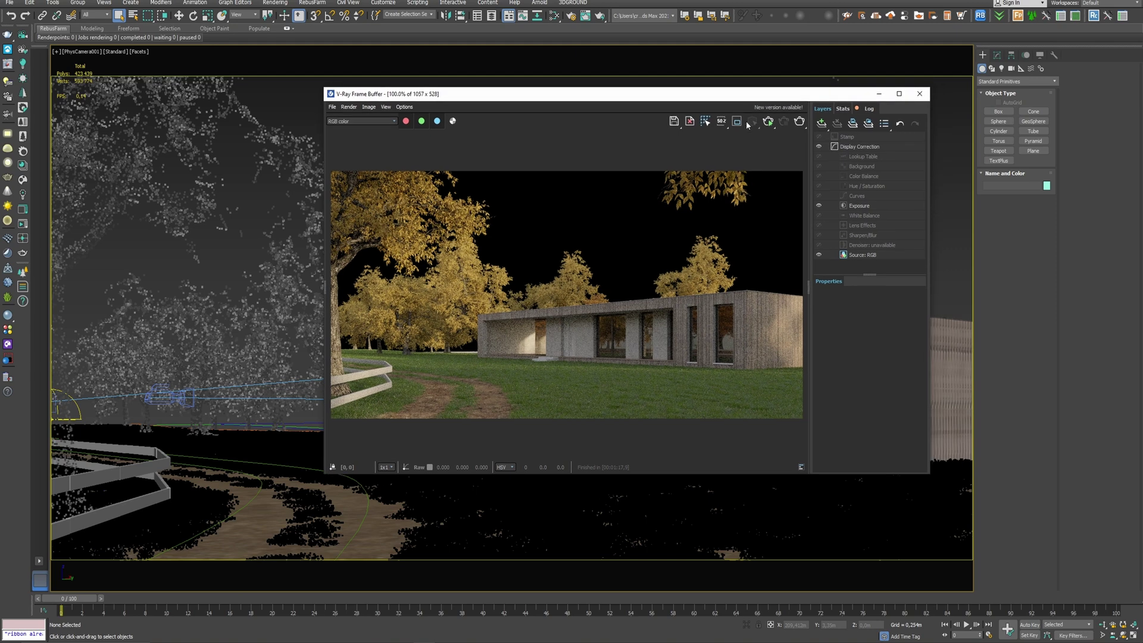
Add a VRayWireColor render element in Render Setup
{"action": "left_click", "coordinate": [570, 15]}
{"action": "left_click", "coordinate": [172, 221]}
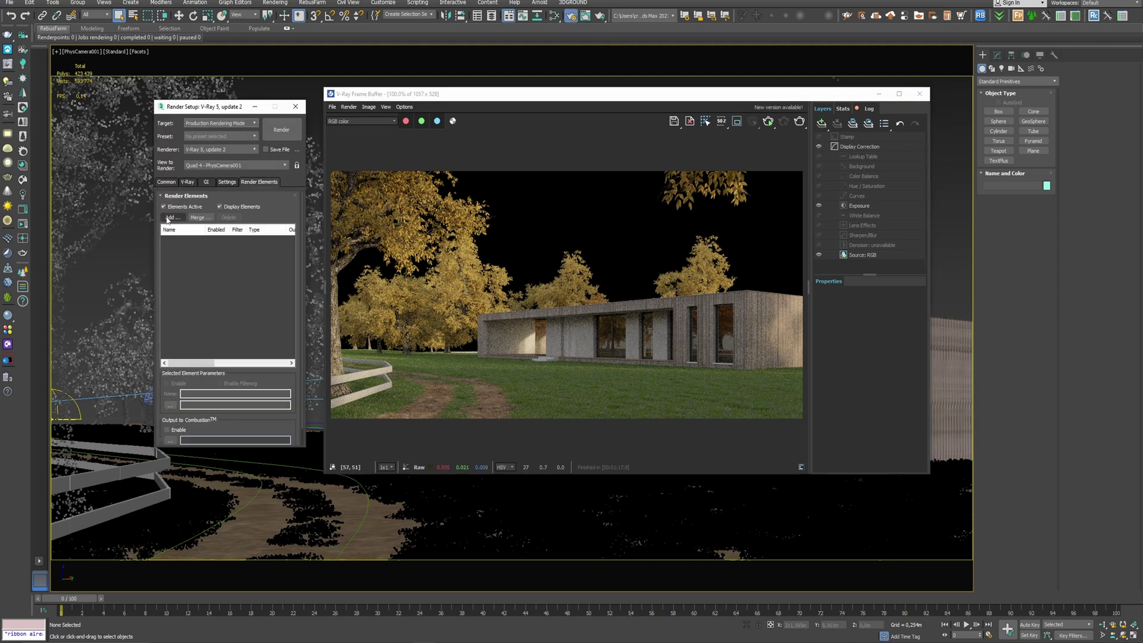
{"action": "scroll", "coordinate": [210, 264], "scroll_direction": "down", "scroll_amount": 6}
{"action": "left_click", "coordinate": [188, 323]}
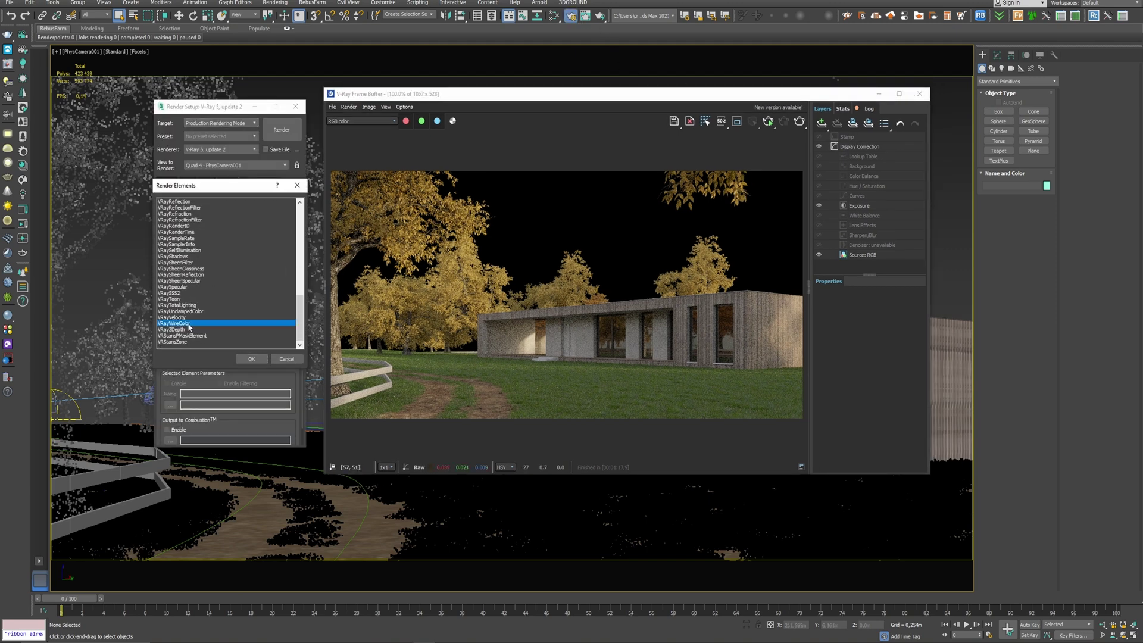
{"action": "left_click", "coordinate": [249, 359]}
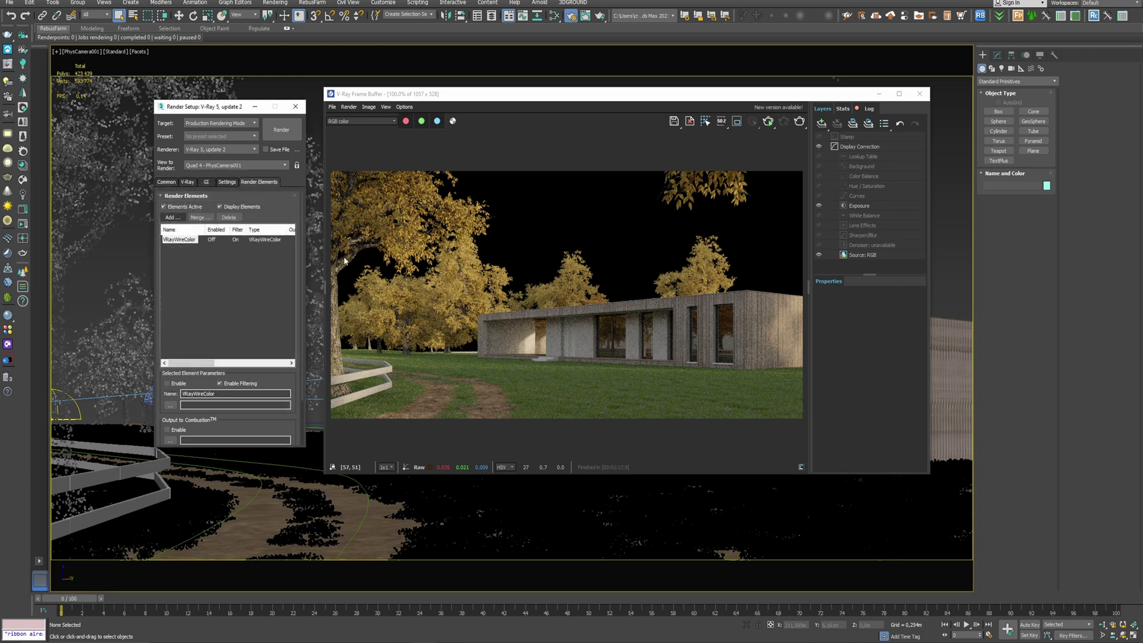
Start an interactive render and display the VRayWireColor channel in the frame buffer
{"action": "left_click", "coordinate": [767, 121]}
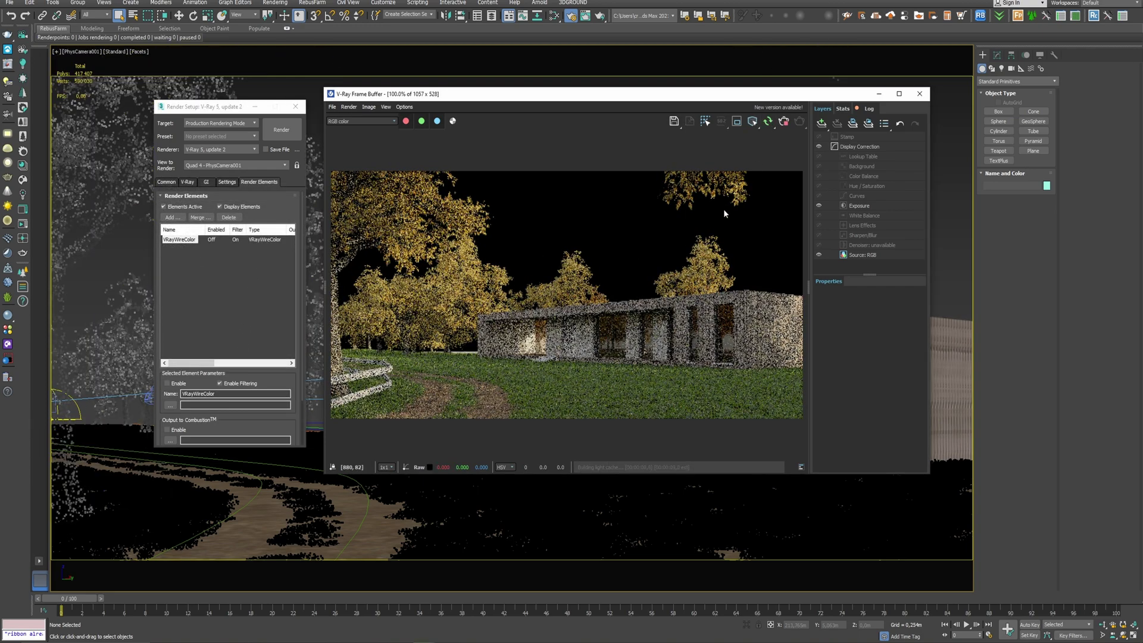
{"action": "left_click", "coordinate": [385, 122]}
{"action": "left_click", "coordinate": [365, 146]}
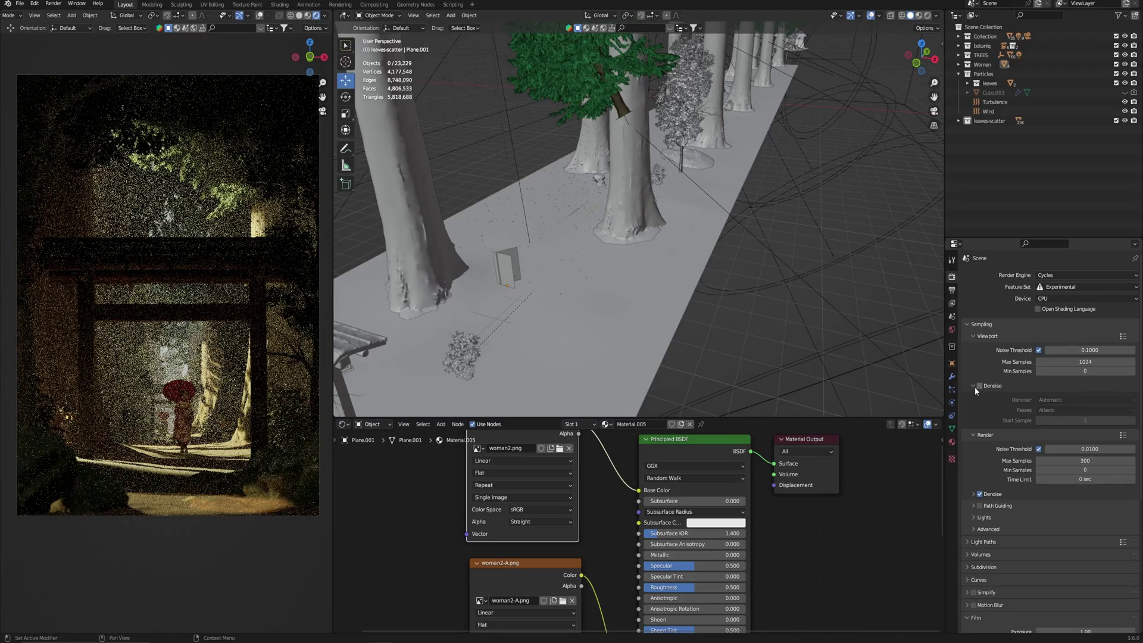
Enable viewport denoising using OpenImageDenoise
{"action": "left_click", "coordinate": [978, 385]}
{"action": "left_click", "coordinate": [1057, 399]}
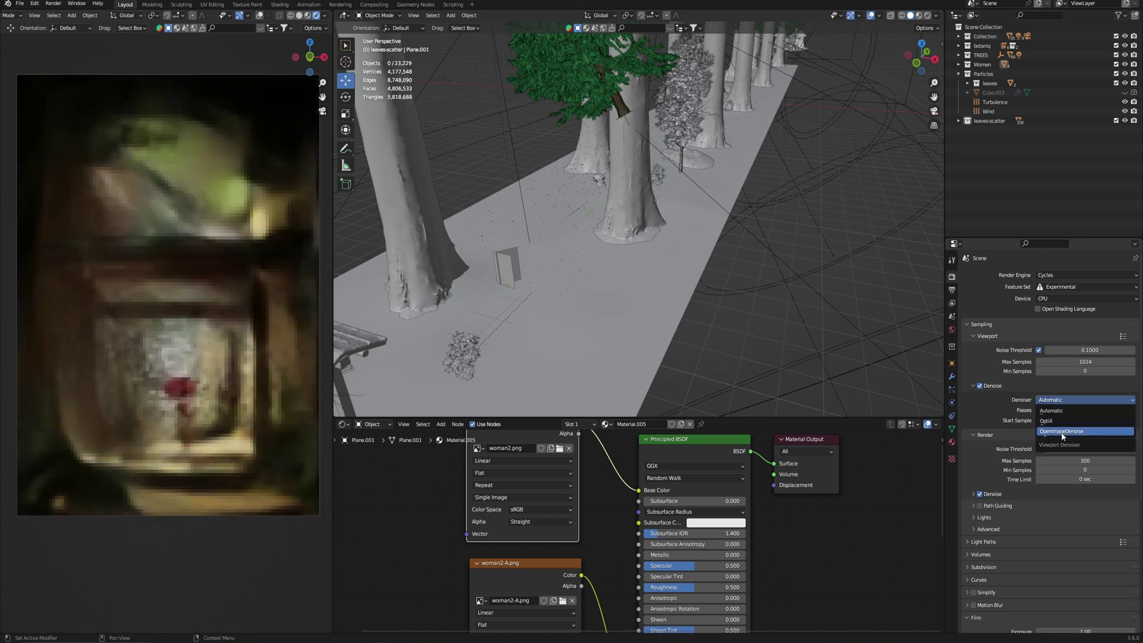
{"action": "left_click", "coordinate": [1062, 432]}
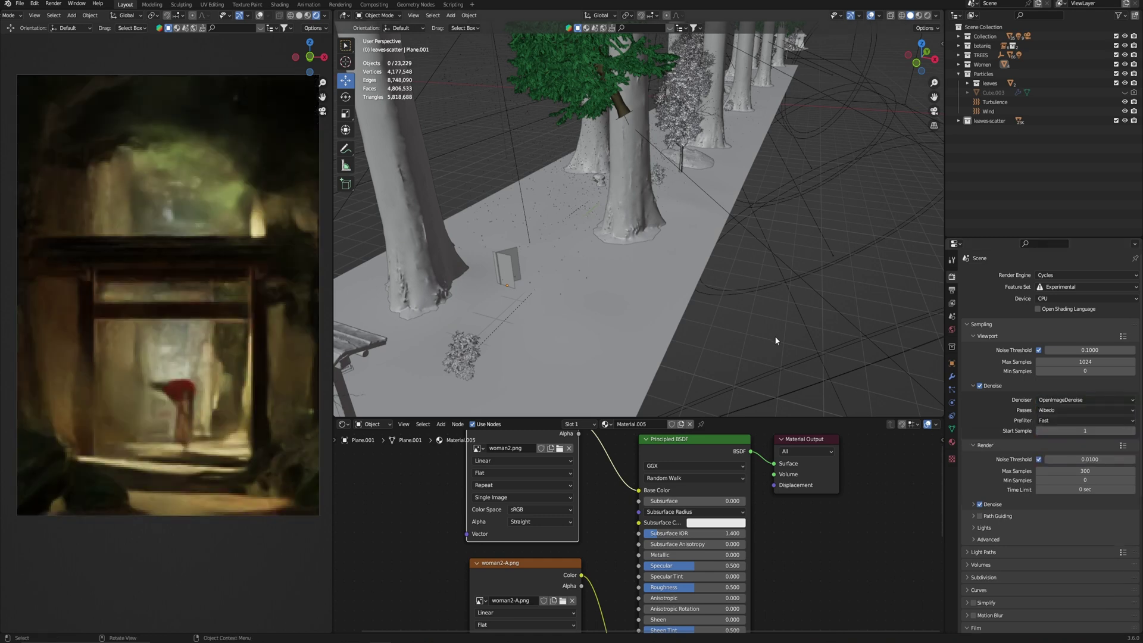
Select the small image plane and nudge it along the Y axis
{"action": "mouse_move", "coordinate": [605, 276]}
{"action": "middle_mouse_down"}
{"action": "mouse_move", "coordinate": [566, 265]}
{"action": "mouse_move", "coordinate": [607, 291]}
{"action": "middle_mouse_up"}
{"action": "scroll", "coordinate": [566, 299], "scroll_direction": "up", "scroll_amount": 2}
{"action": "left_click", "coordinate": [535, 304]}
{"action": "key", "text": "g"}
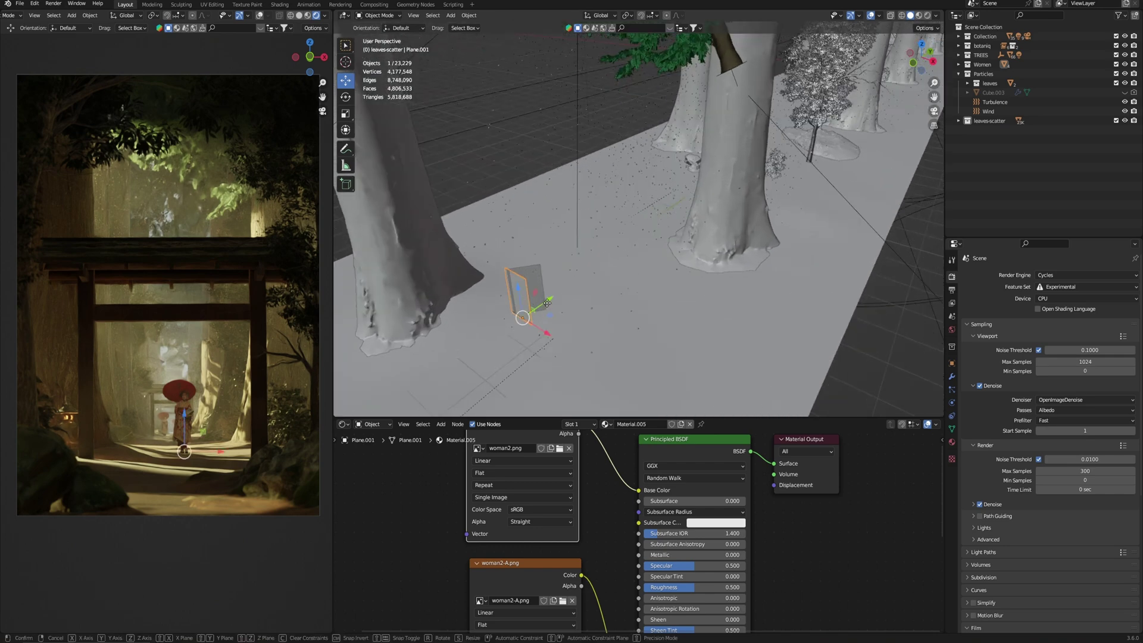
{"action": "key", "text": "y"}
{"action": "left_click_drag", "start_coordinate": [548, 308], "coordinate": [549, 309]}
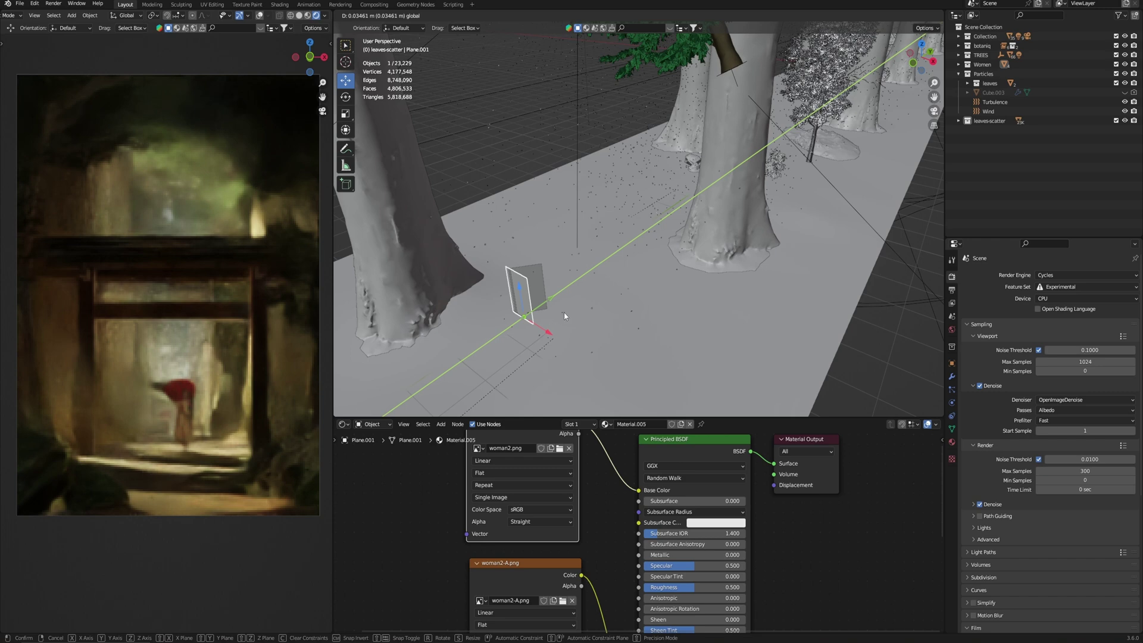
{"action": "middle_click_drag", "start_coordinate": [550, 308], "coordinate": [564, 313]}
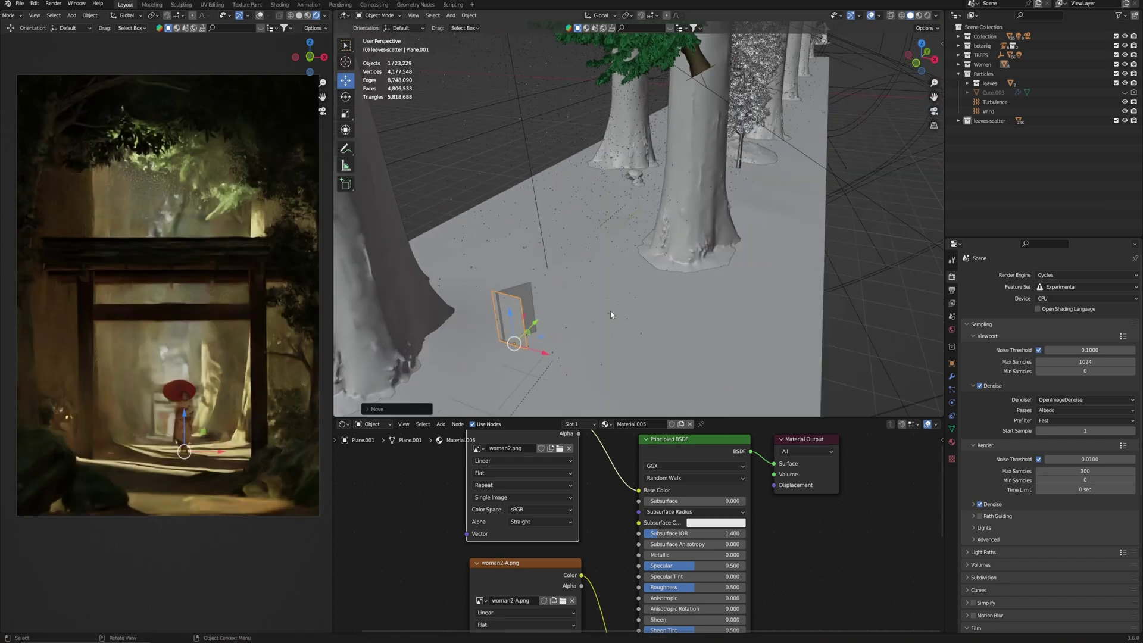
{"action": "scroll", "coordinate": [604, 314], "scroll_direction": "down", "scroll_amount": 3}
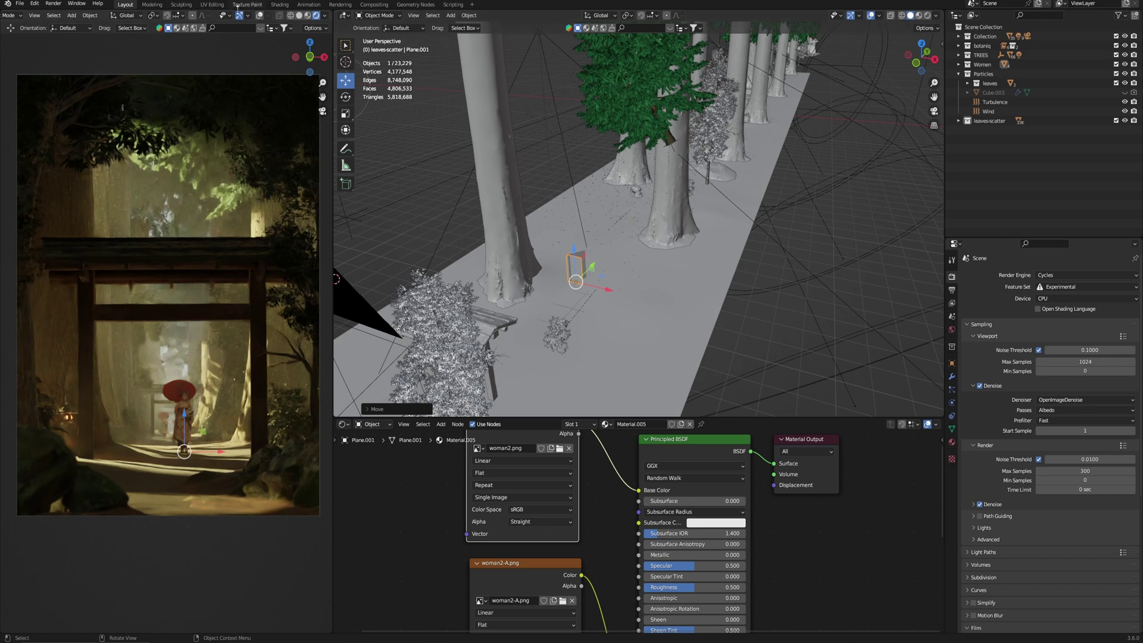
Hide the render preview's gizmos and select the small shrub beside the path
{"action": "left_click", "coordinate": [240, 17]}
{"action": "middle_click_drag", "start_coordinate": [744, 341], "coordinate": [602, 366]}
{"action": "left_click", "coordinate": [697, 272]}
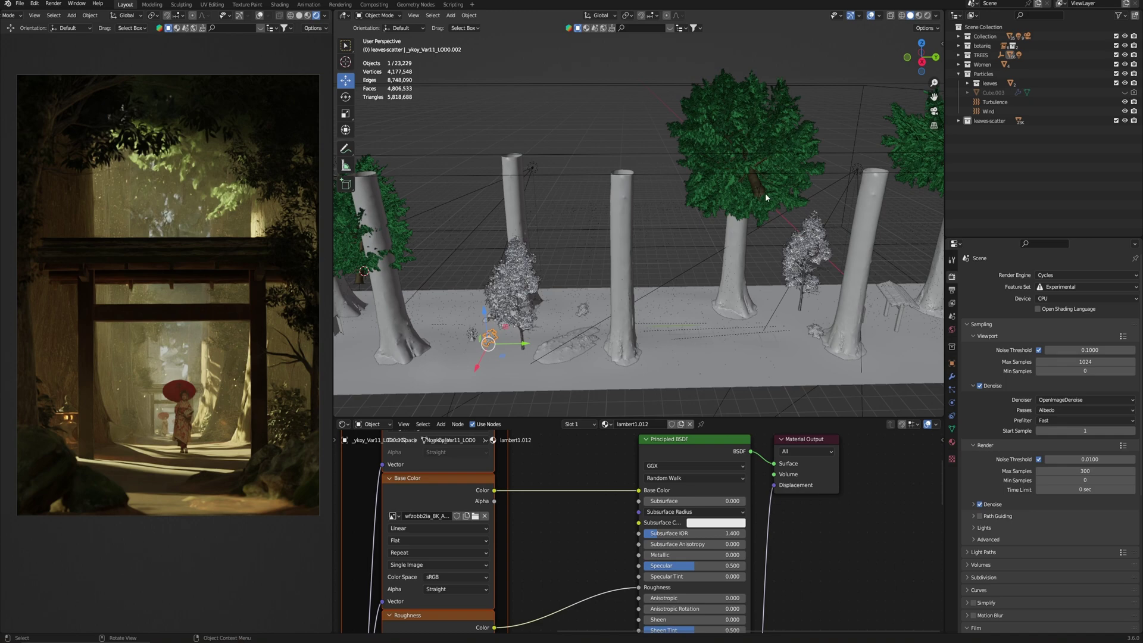
Centre on a tree, then switch to camera view framed closer on the torii gate
{"action": "middle_click_drag", "start_coordinate": [765, 193], "coordinate": [665, 336]}
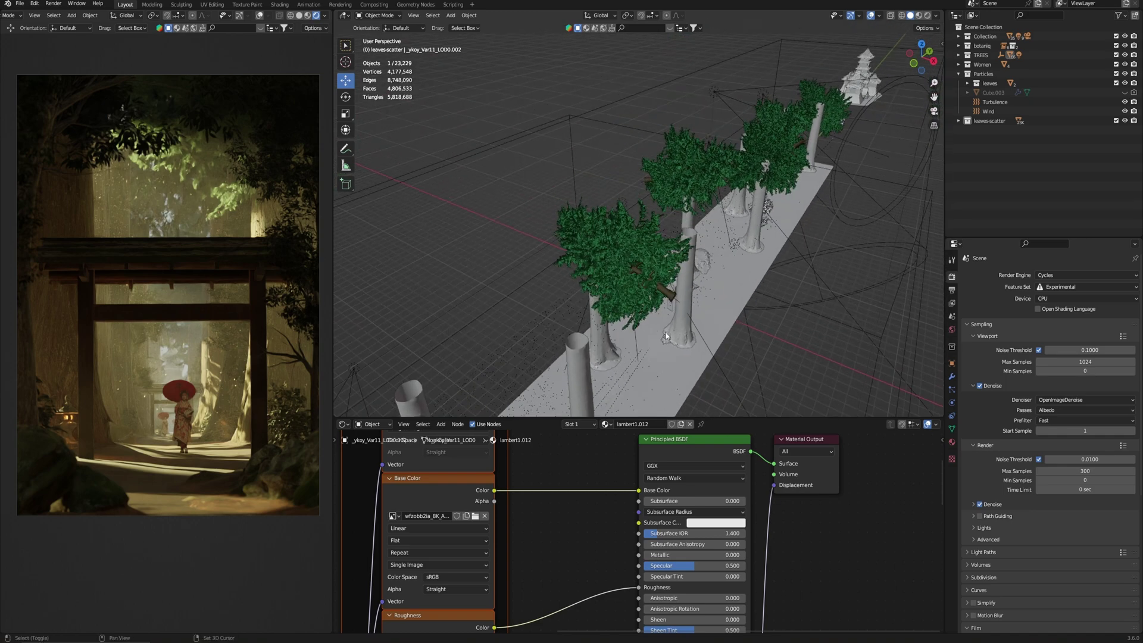
{"action": "left_click", "coordinate": [707, 274]}
{"action": "key", "text": "KP_Decimal"}
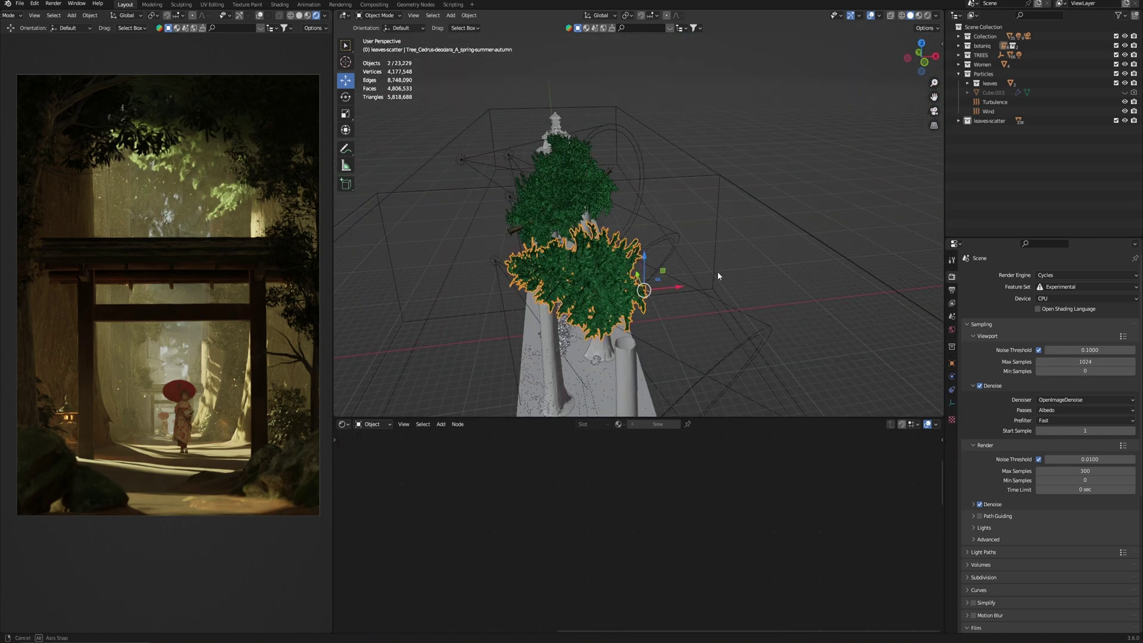
{"action": "middle_click_drag", "start_coordinate": [684, 313], "coordinate": [687, 337]}
{"action": "key", "text": "KP_0"}
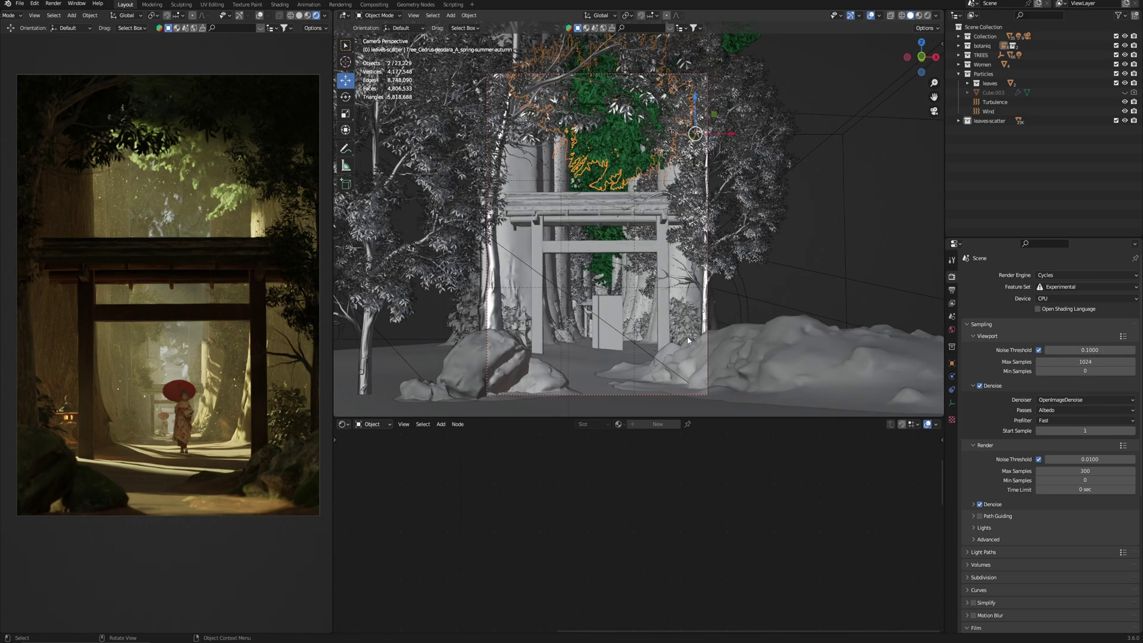
{"action": "scroll", "coordinate": [666, 338], "scroll_direction": "up", "scroll_amount": 2}
{"action": "middle_click_drag", "start_coordinate": [626, 353], "coordinate": [667, 297], "text": "shift"}
{"action": "scroll", "coordinate": [628, 282], "scroll_direction": "up", "scroll_amount": 2}
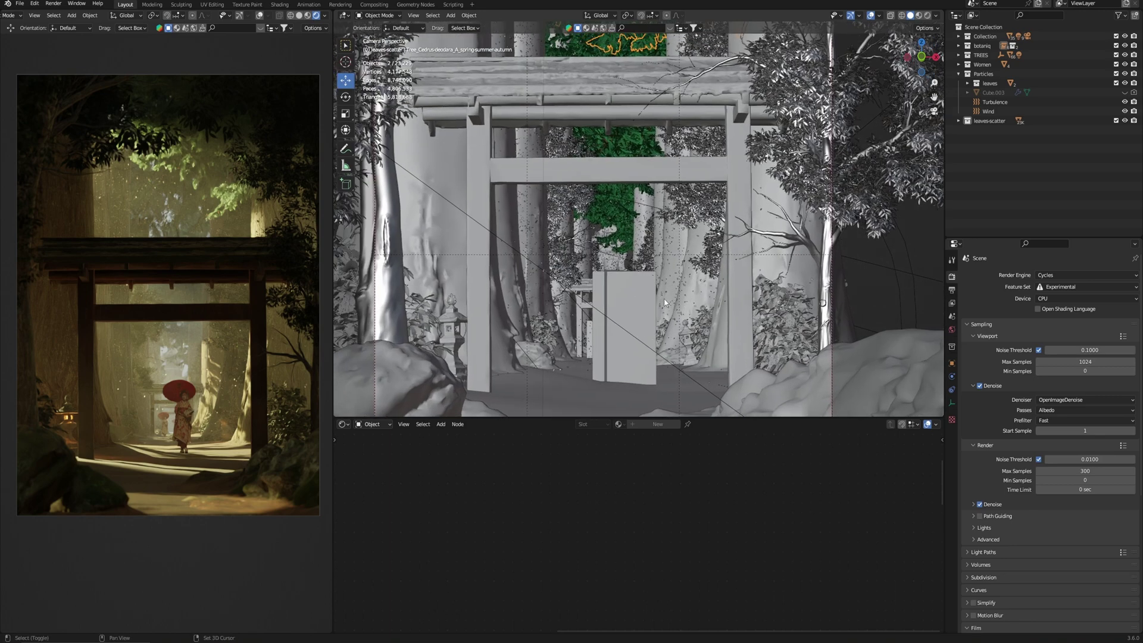
Close the shader node area so the camera view gets more room
{"action": "right_click", "coordinate": [714, 423]}
{"action": "left_click", "coordinate": [712, 421]}
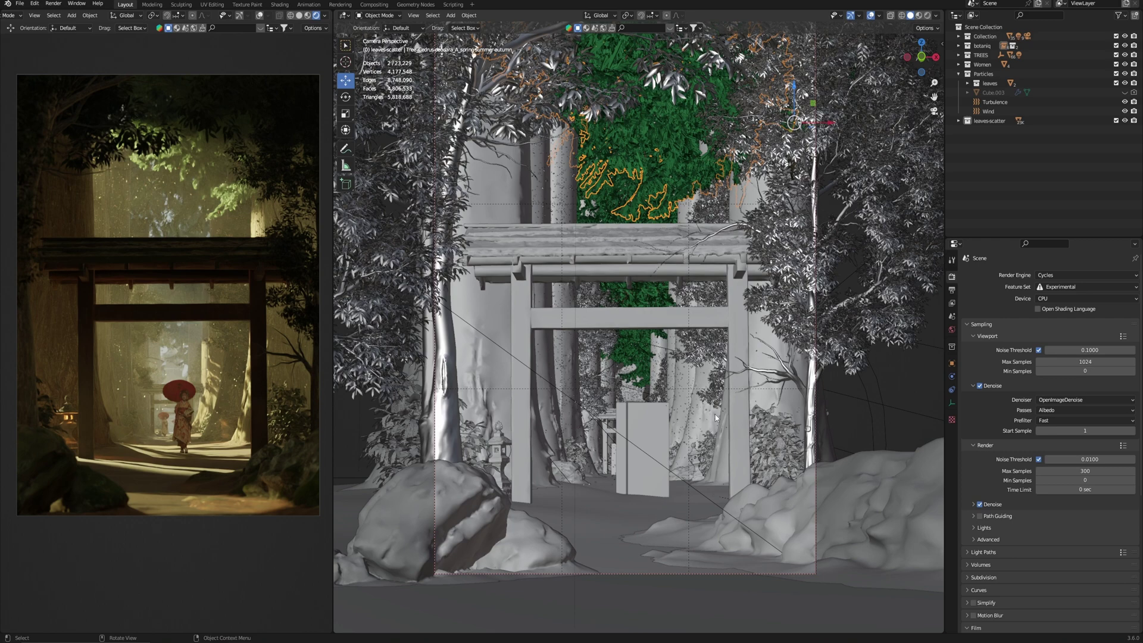
{"action": "mouse_move", "coordinate": [715, 415]}
{"action": "middle_mouse_down", "text": "ctrl"}
{"action": "mouse_move", "coordinate": [718, 437]}
{"action": "mouse_move", "coordinate": [712, 413]}
{"action": "middle_mouse_up", "text": "ctrl"}
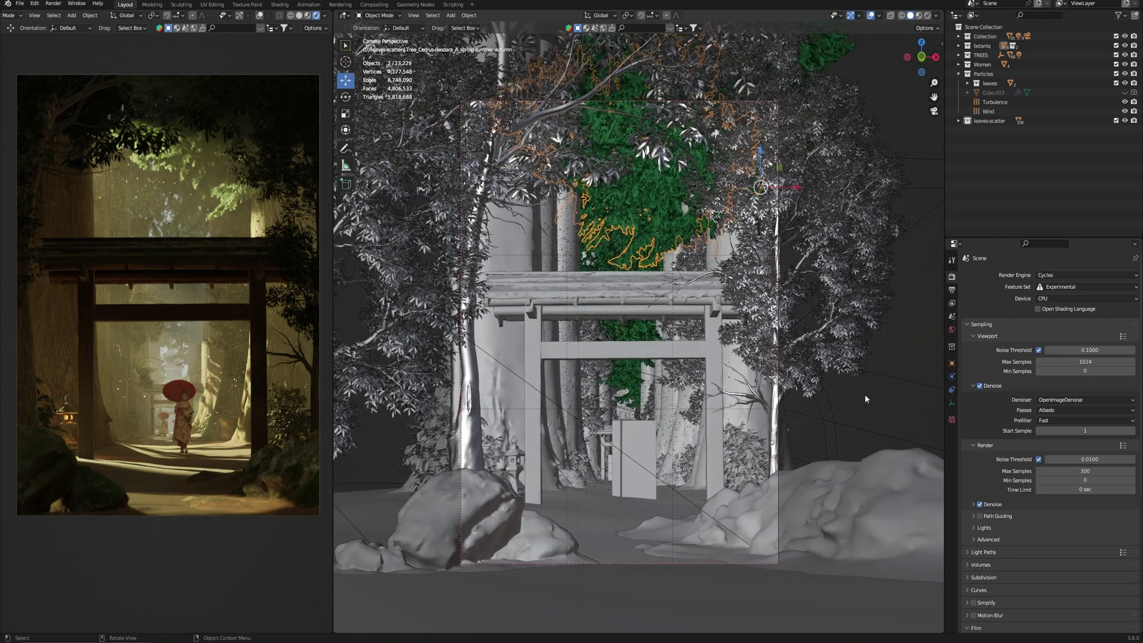
{"action": "key", "text": "alt+a"}
{"action": "scroll", "coordinate": [709, 389], "scroll_direction": "up", "scroll_amount": 1}
{"action": "middle_click_drag", "start_coordinate": [709, 389], "coordinate": [737, 382], "text": "shift"}
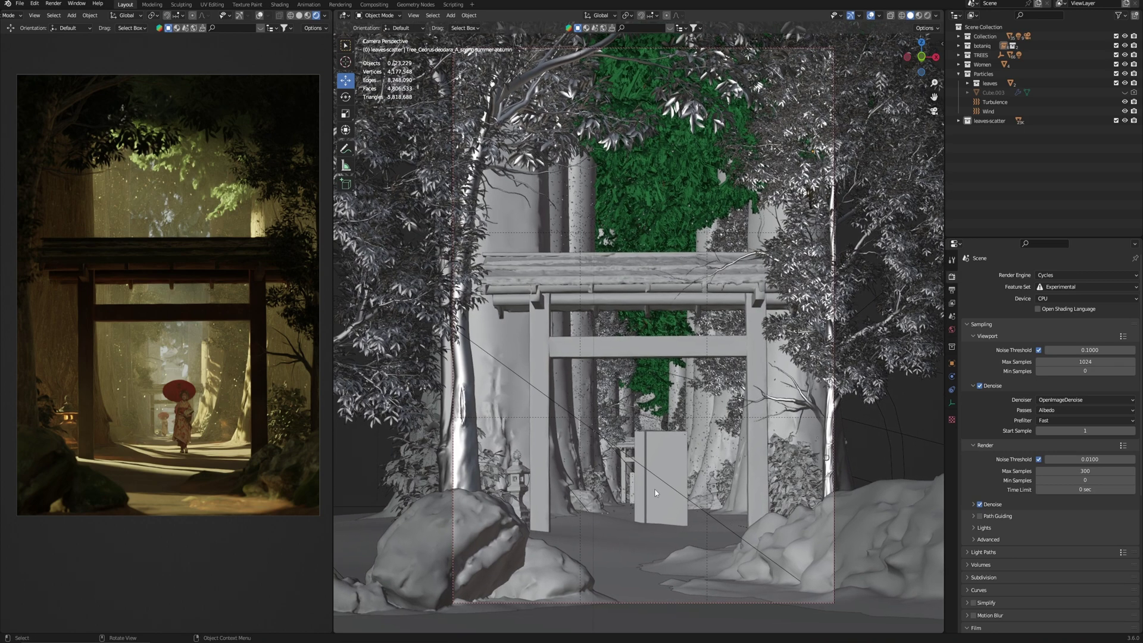
Rotate the stone lantern slightly around the Z axis
{"action": "left_click", "coordinate": [517, 483]}
{"action": "key", "text": "r"}
{"action": "key", "text": "z"}
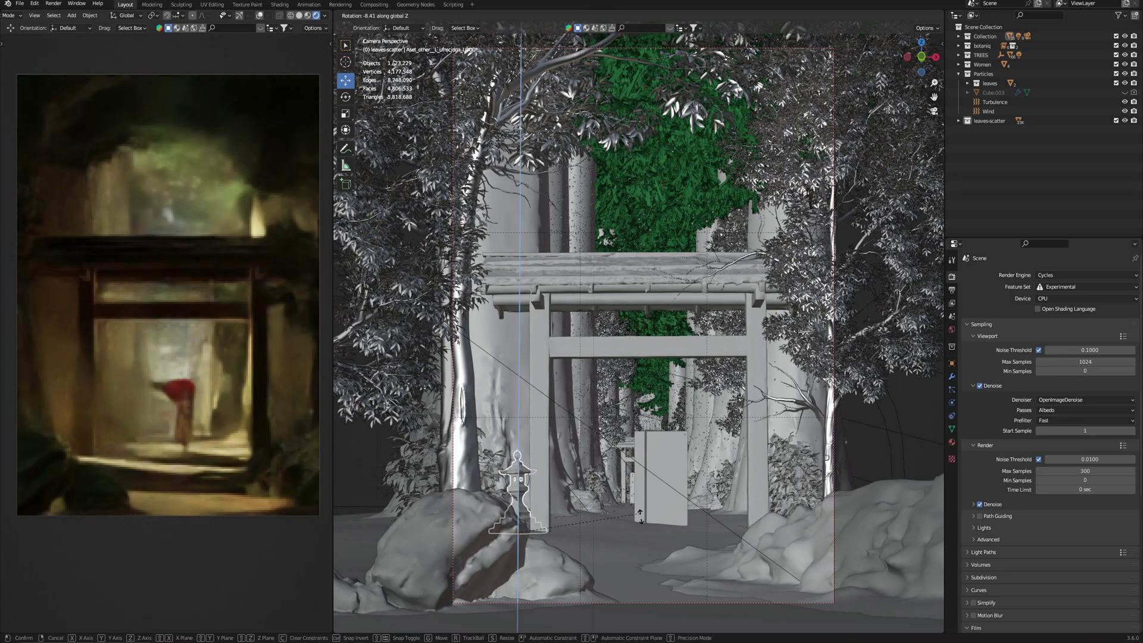
{"action": "left_click", "coordinate": [641, 520]}
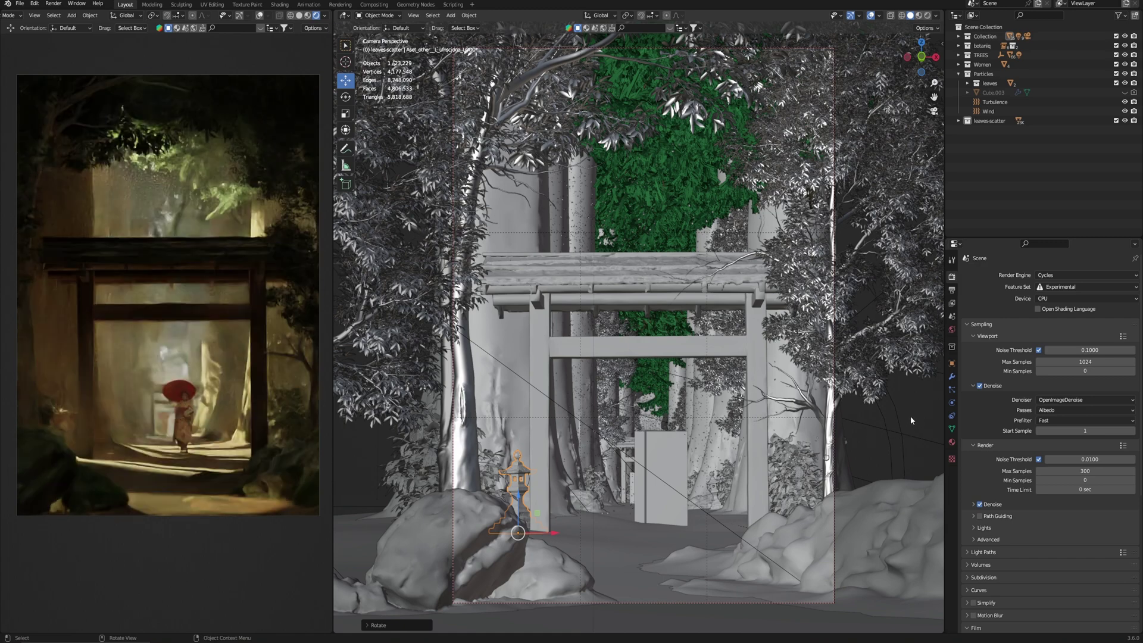
{"action": "key", "text": "alt+a"}
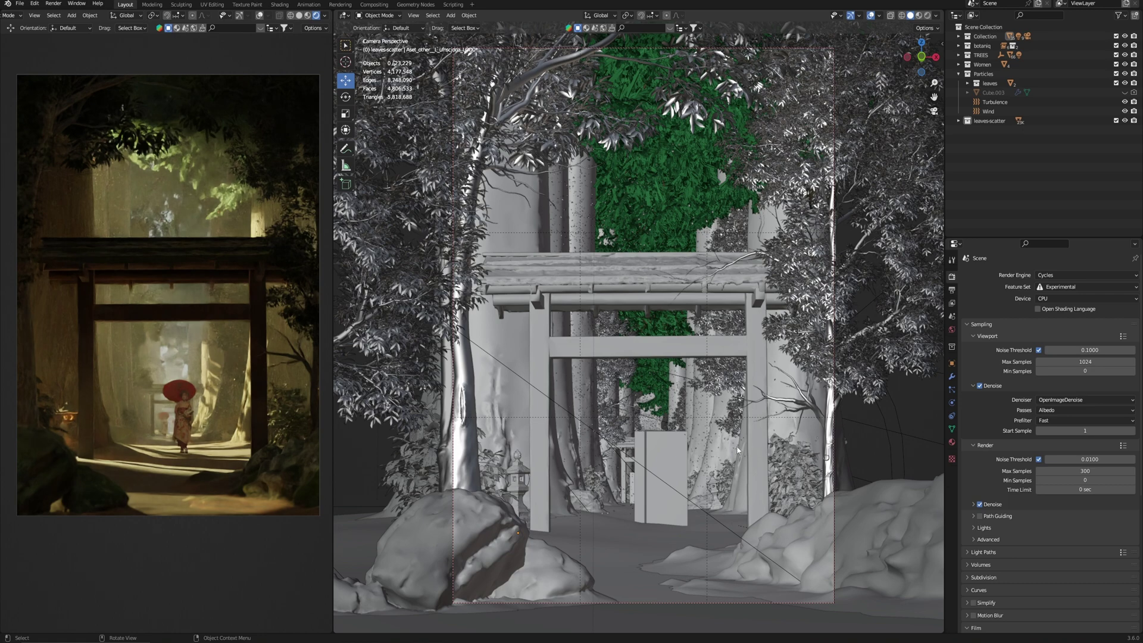
Orbit above the path to the roofed sign and select the small plane beside it
{"action": "mouse_move", "coordinate": [719, 453]}
{"action": "middle_mouse_down"}
{"action": "mouse_move", "coordinate": [737, 445]}
{"action": "mouse_move", "coordinate": [688, 480]}
{"action": "mouse_move", "coordinate": [605, 449]}
{"action": "mouse_move", "coordinate": [423, 466]}
{"action": "mouse_move", "coordinate": [581, 441]}
{"action": "mouse_move", "coordinate": [577, 413]}
{"action": "mouse_move", "coordinate": [694, 448]}
{"action": "mouse_move", "coordinate": [678, 424]}
{"action": "mouse_move", "coordinate": [727, 438]}
{"action": "middle_mouse_up"}
{"action": "scroll", "coordinate": [773, 440], "scroll_direction": "up", "scroll_amount": 4}
{"action": "middle_click_drag", "start_coordinate": [851, 443], "coordinate": [727, 384], "text": "shift"}
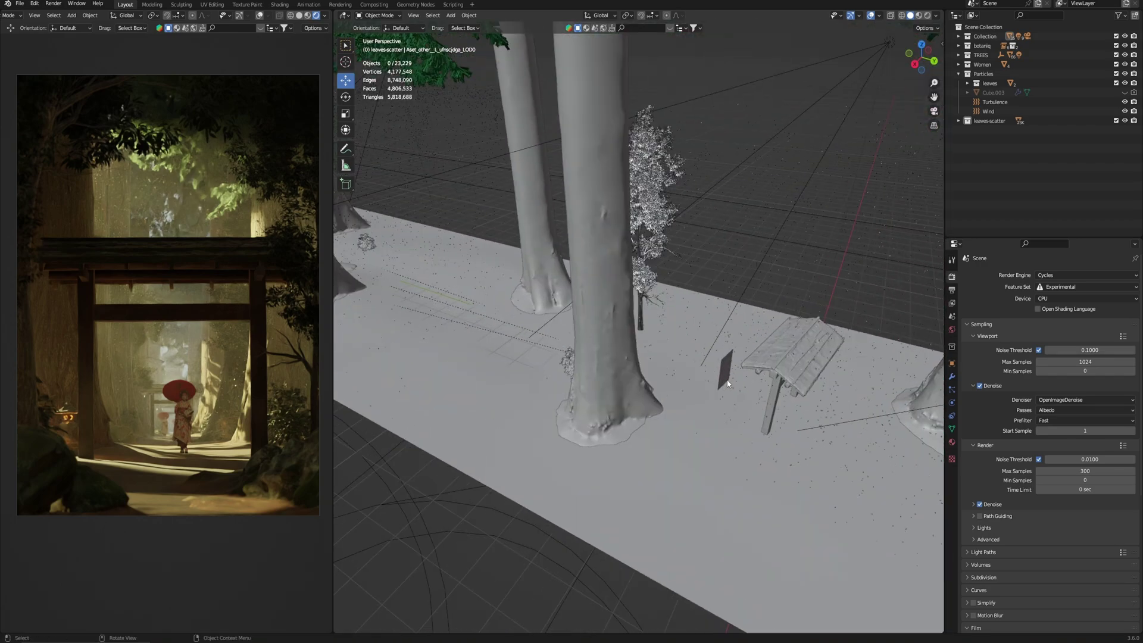
{"action": "left_click", "coordinate": [727, 385]}
{"action": "middle_click_drag", "start_coordinate": [728, 388], "coordinate": [708, 411]}
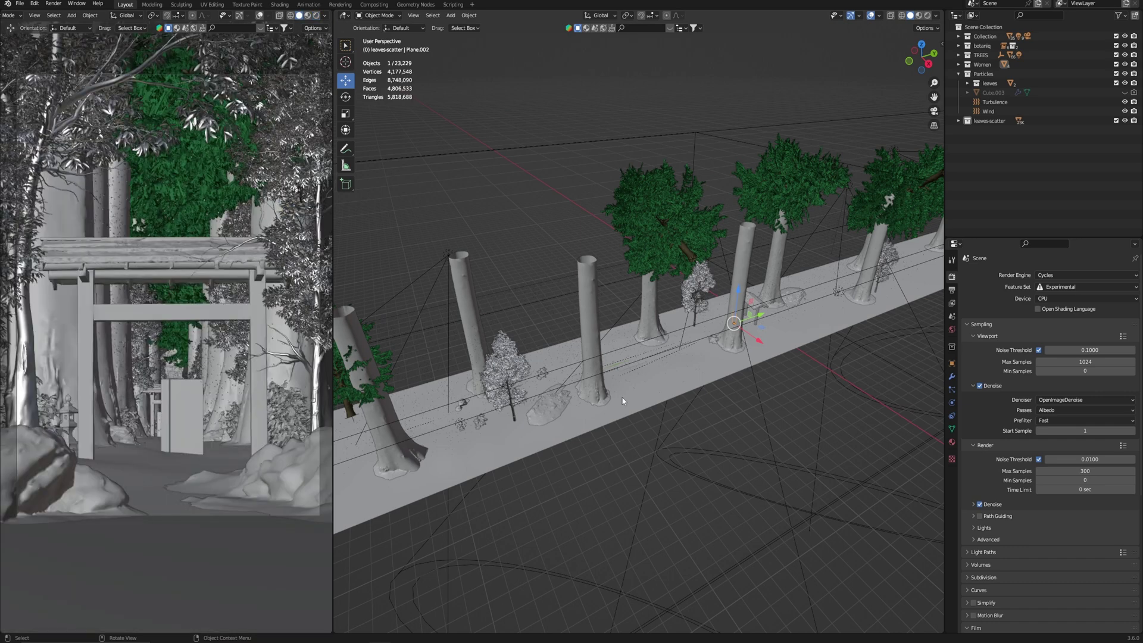
{"action": "middle_click_drag", "start_coordinate": [779, 439], "coordinate": [577, 409]}
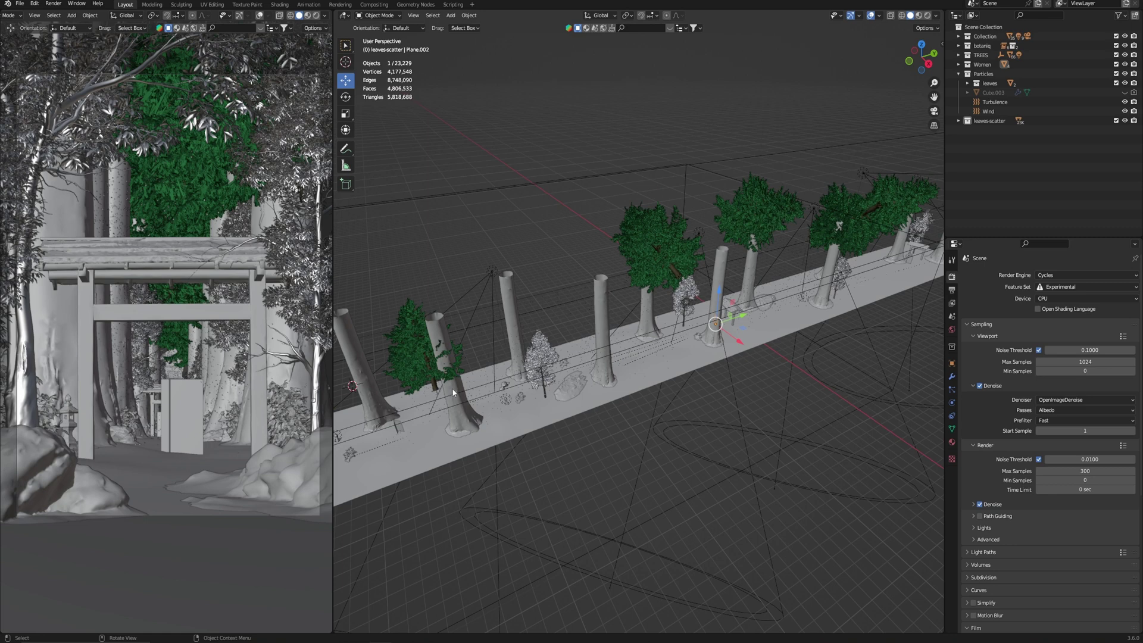
{"action": "left_click", "coordinate": [1054, 275]}
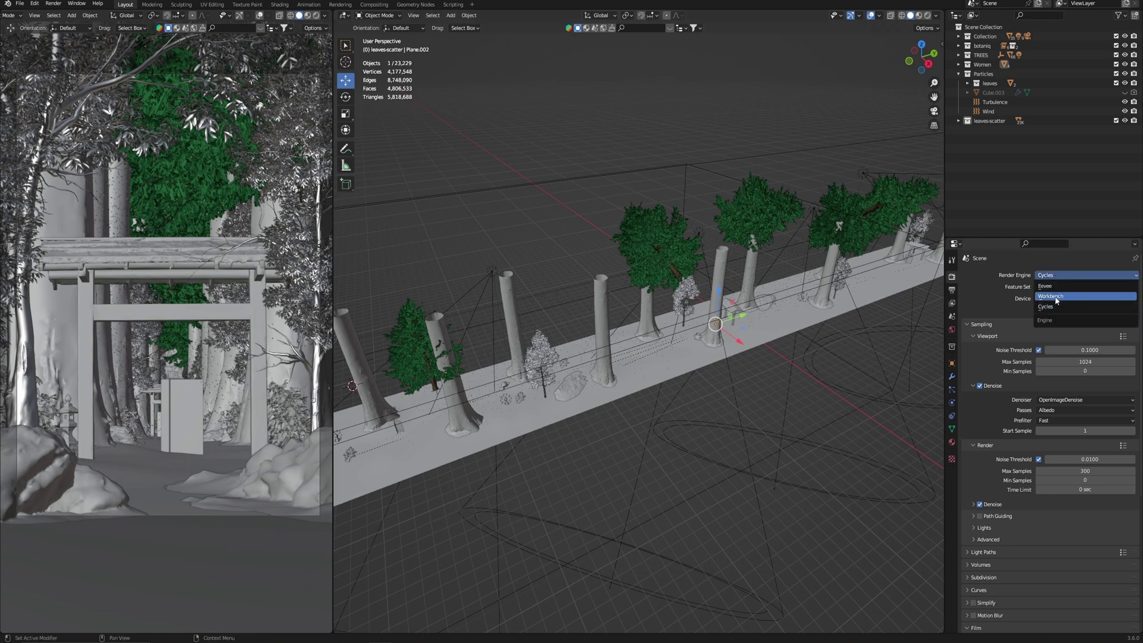
Switch to Workbench with Flat lighting and Random object colours
{"action": "left_click", "coordinate": [1057, 299]}
{"action": "left_click", "coordinate": [1089, 357]}
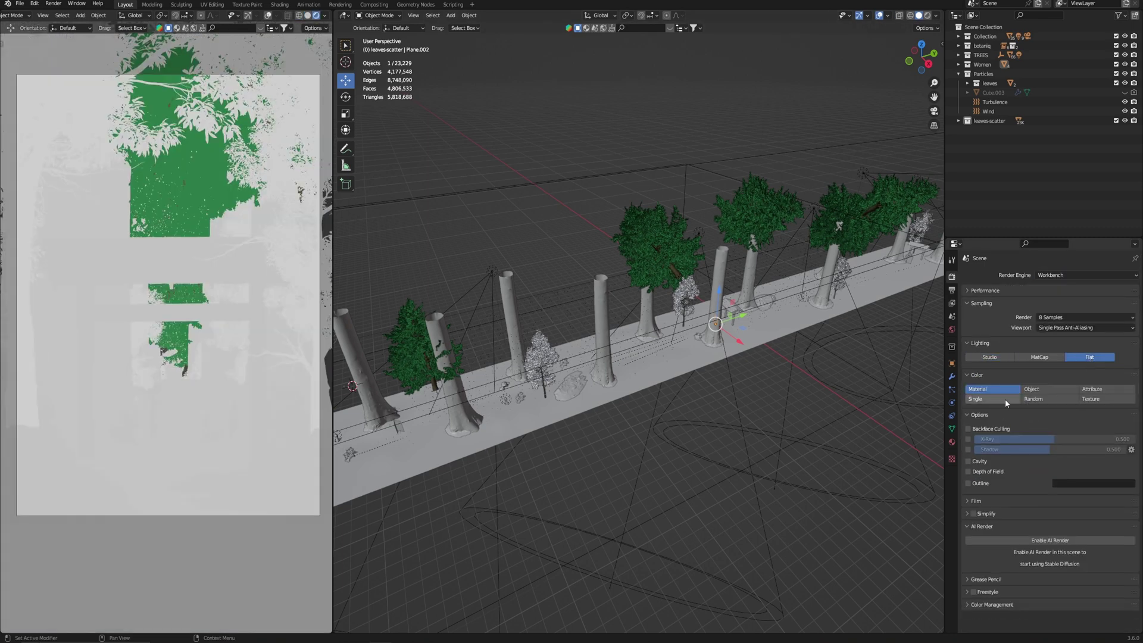
{"action": "left_click", "coordinate": [1005, 401]}
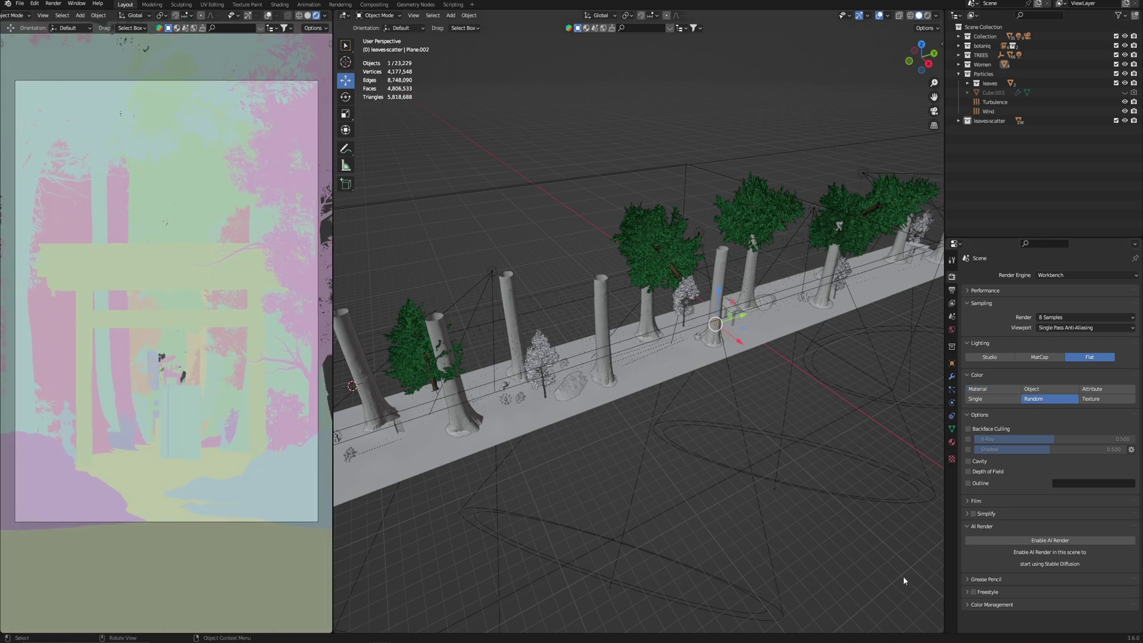
Lower the Color Management gamma to 0.444
{"action": "left_click", "coordinate": [1020, 605]}
{"action": "scroll", "coordinate": [1023, 595], "scroll_direction": "down", "scroll_amount": 3}
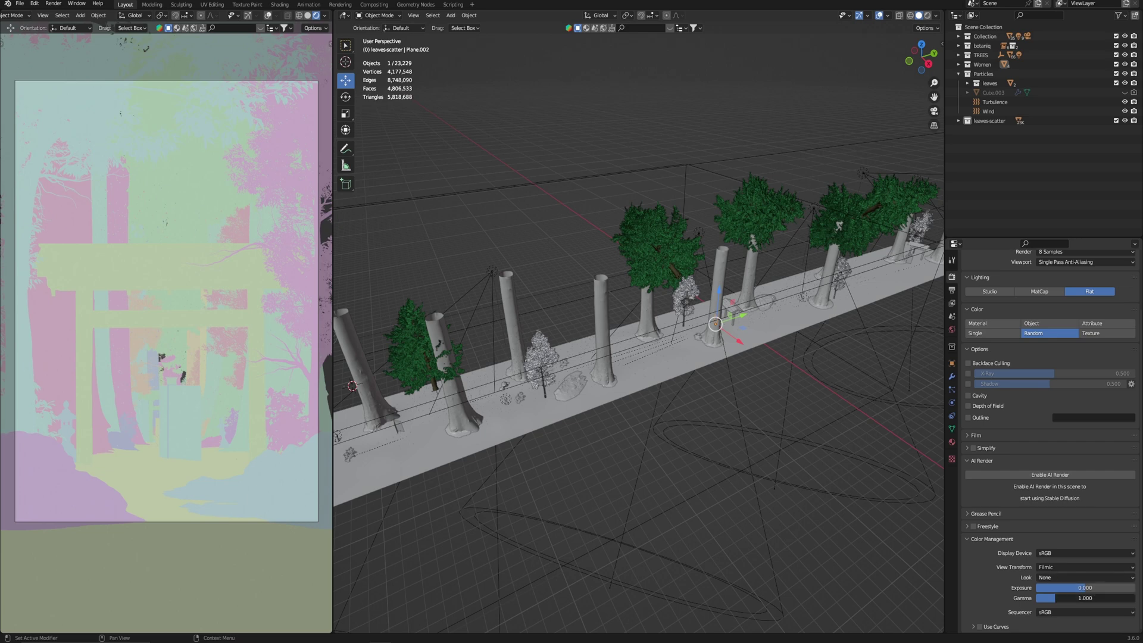
{"action": "left_click_drag", "start_coordinate": [1065, 598], "coordinate": [1043, 598]}
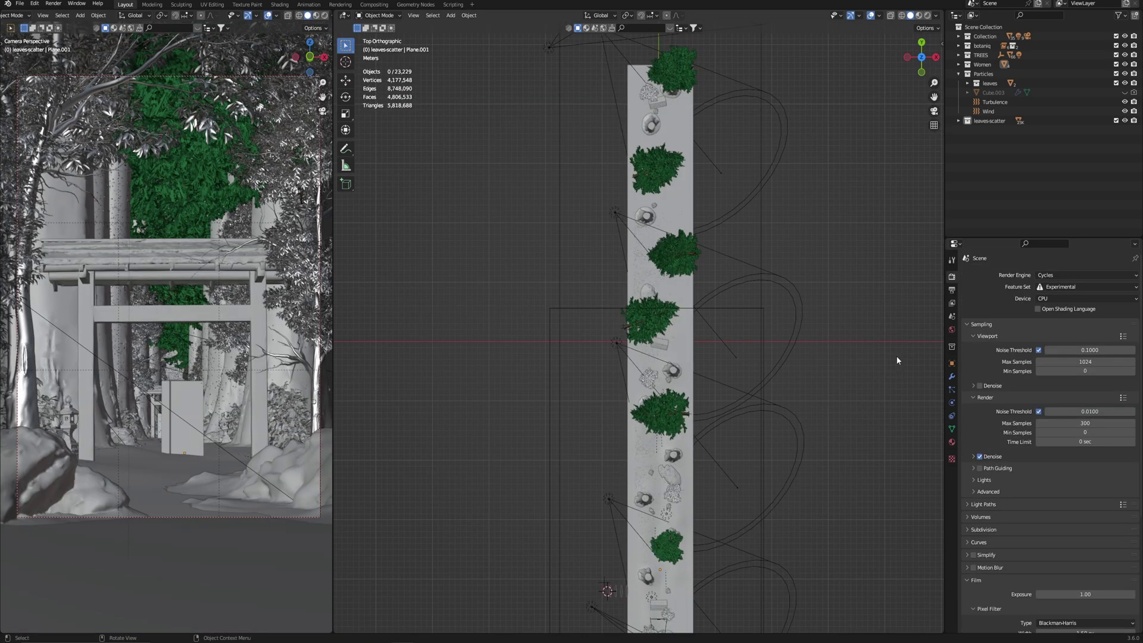
Apply Random ID Colors from the Render Tools panel and scroll-zoom through the ID render
{"action": "left_click", "coordinate": [938, 555]}
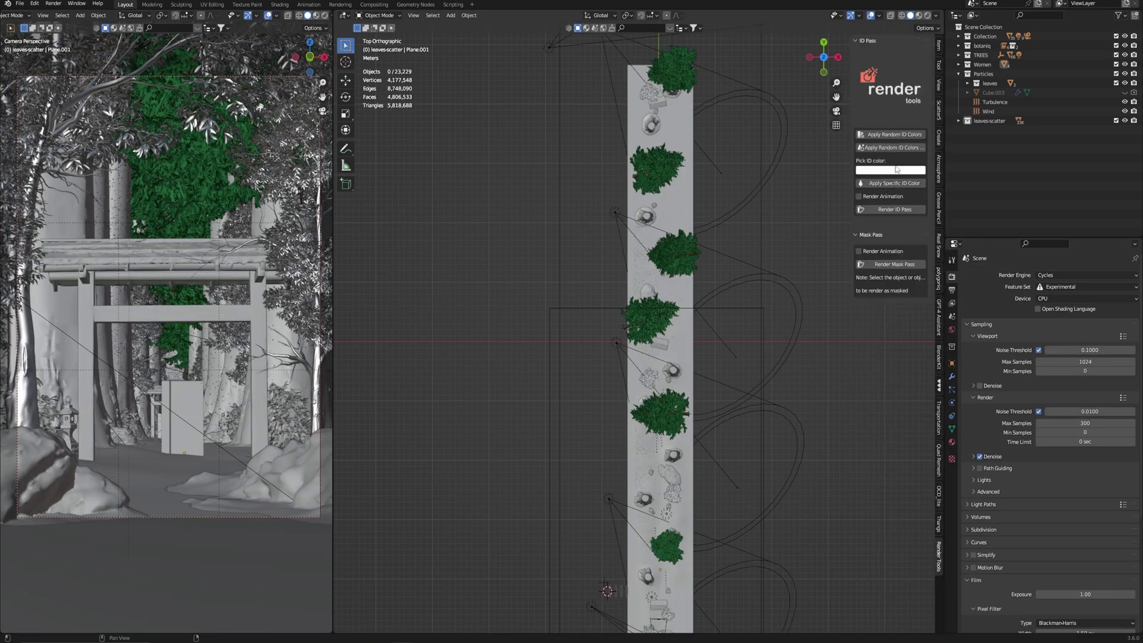
{"action": "left_click", "coordinate": [894, 148]}
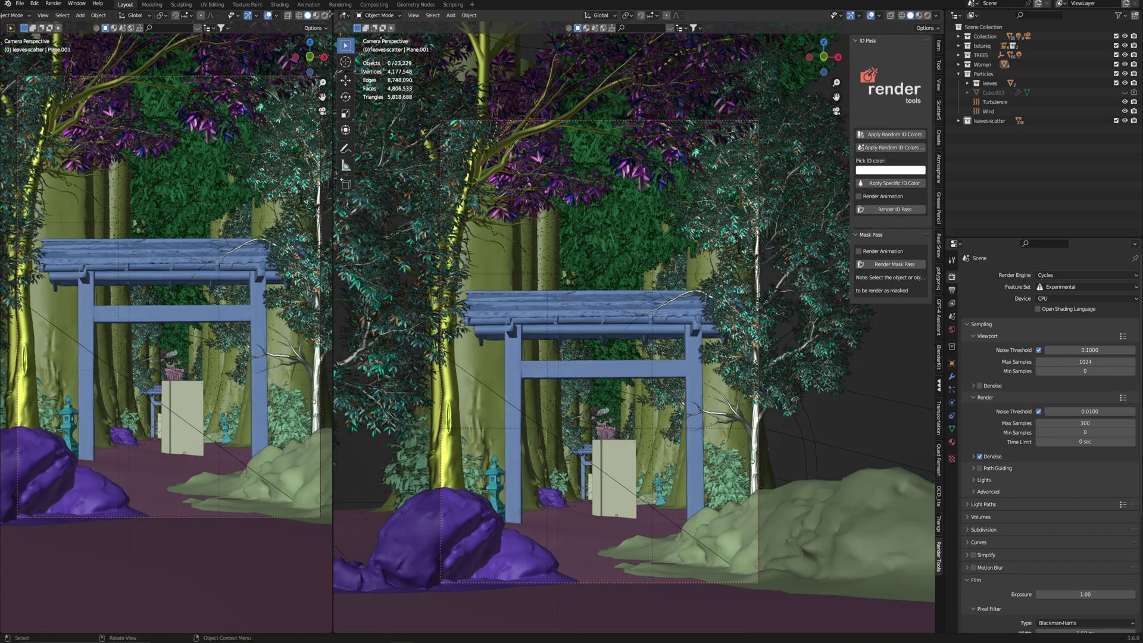
{"action": "scroll", "coordinate": [533, 299], "scroll_direction": "up", "scroll_amount": 5}
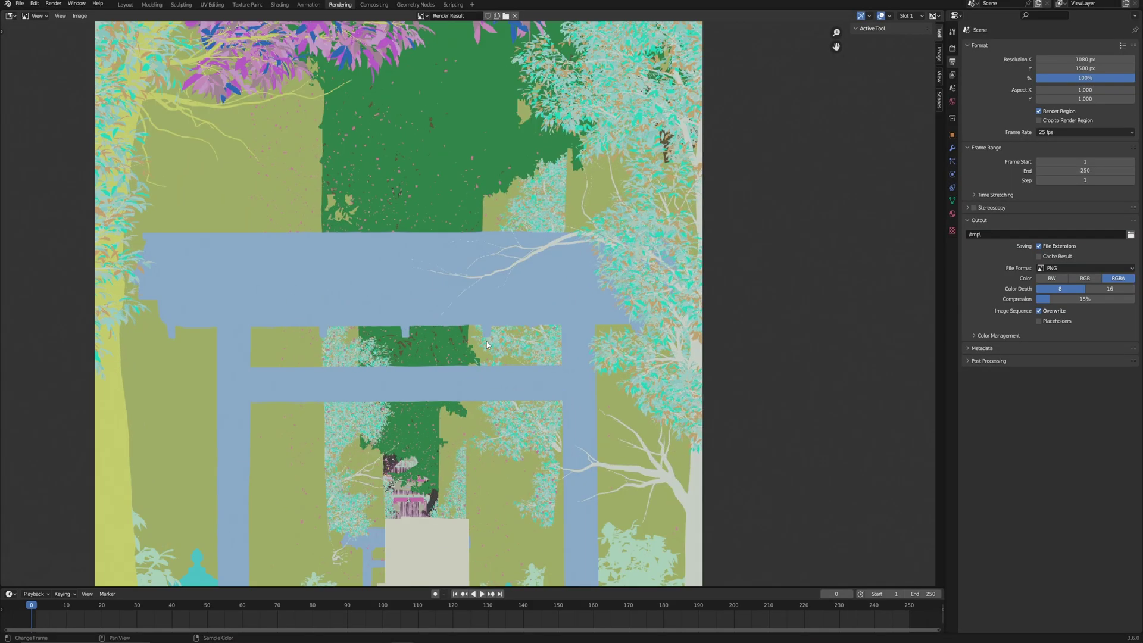
{"action": "scroll", "coordinate": [571, 359], "scroll_direction": "down", "scroll_amount": 6}
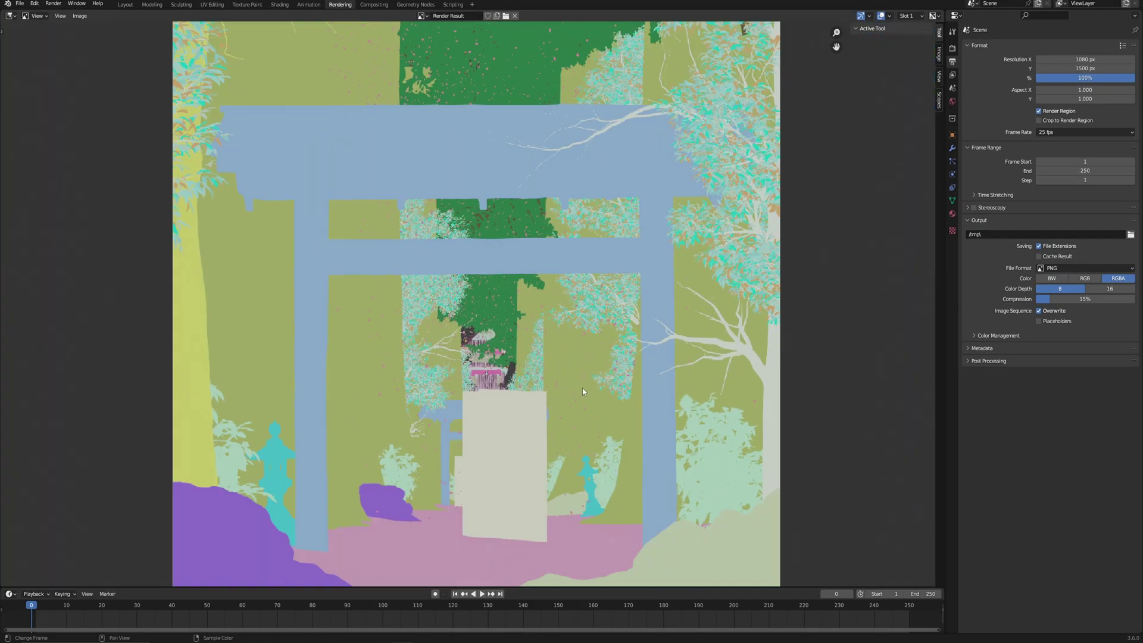
{"action": "scroll", "coordinate": [536, 351], "scroll_direction": "up", "scroll_amount": 5}
{"action": "scroll", "coordinate": [575, 359], "scroll_direction": "up", "scroll_amount": 3}
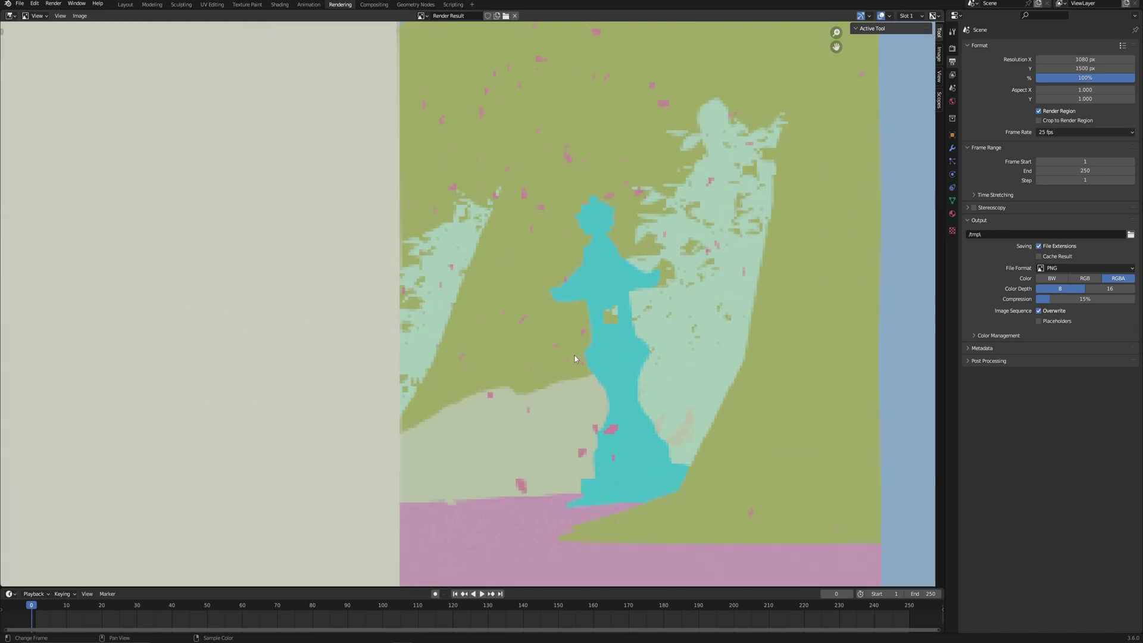
{"action": "scroll", "coordinate": [575, 359], "scroll_direction": "down", "scroll_amount": 5}
{"action": "scroll", "coordinate": [538, 378], "scroll_direction": "up", "scroll_amount": 1}
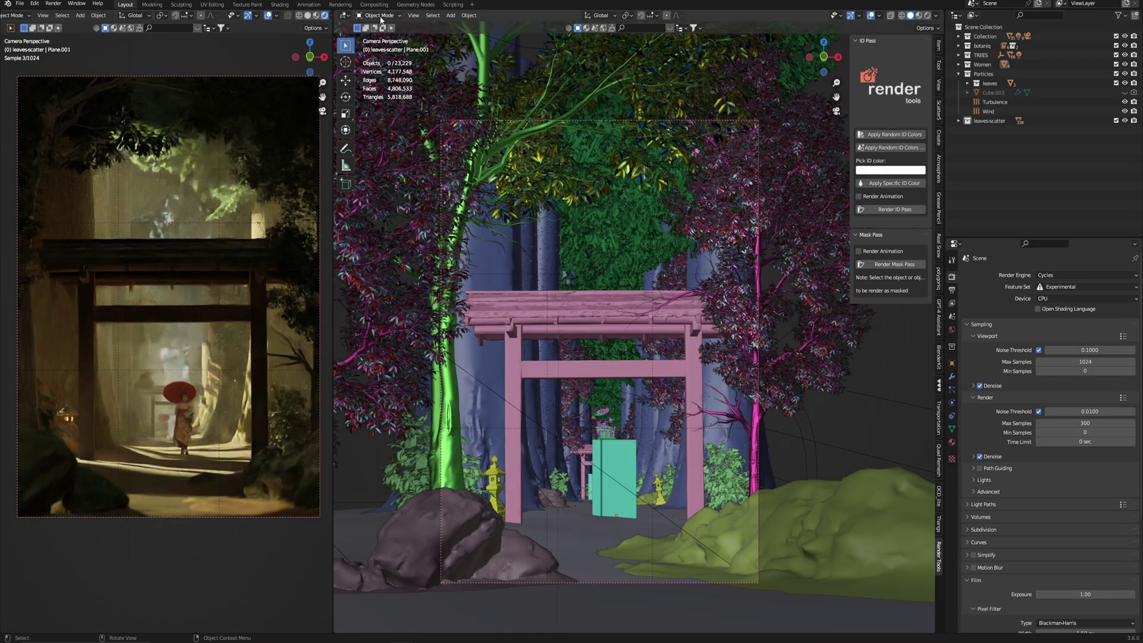
Reapply Random ID Colors and pan around the new torii and forest ID render
{"action": "left_click", "coordinate": [894, 150]}
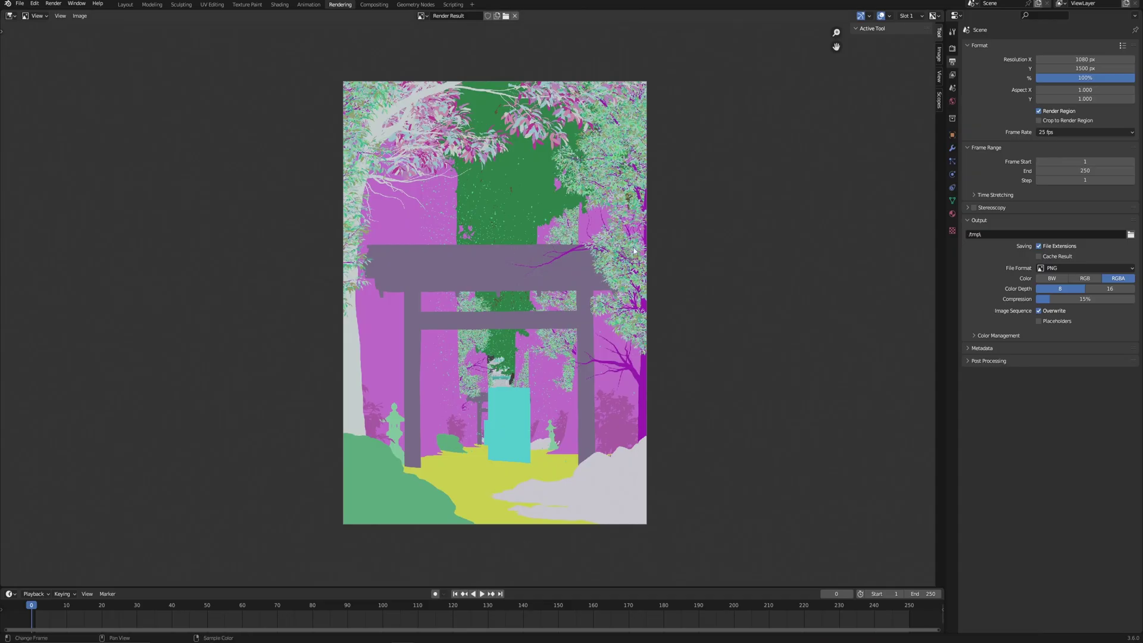
{"action": "scroll", "coordinate": [634, 251], "scroll_direction": "up", "scroll_amount": 8}
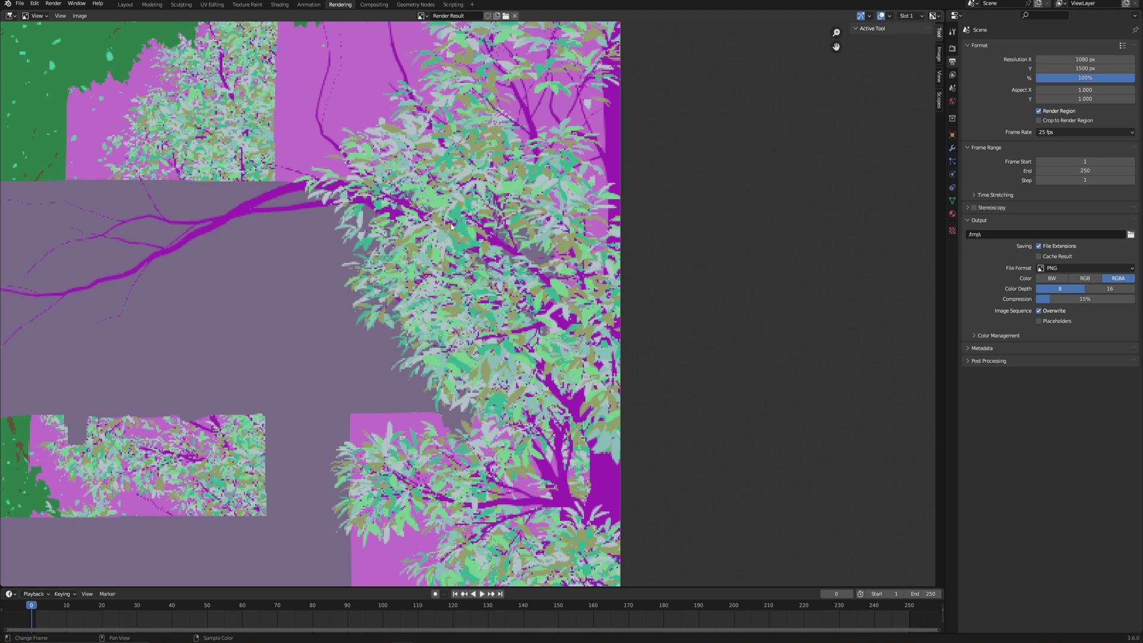
{"action": "scroll", "coordinate": [451, 226], "scroll_direction": "down", "scroll_amount": 4}
{"action": "middle_click_drag", "start_coordinate": [382, 230], "coordinate": [744, 336]}
{"action": "scroll", "coordinate": [386, 161], "scroll_direction": "up", "scroll_amount": 2}
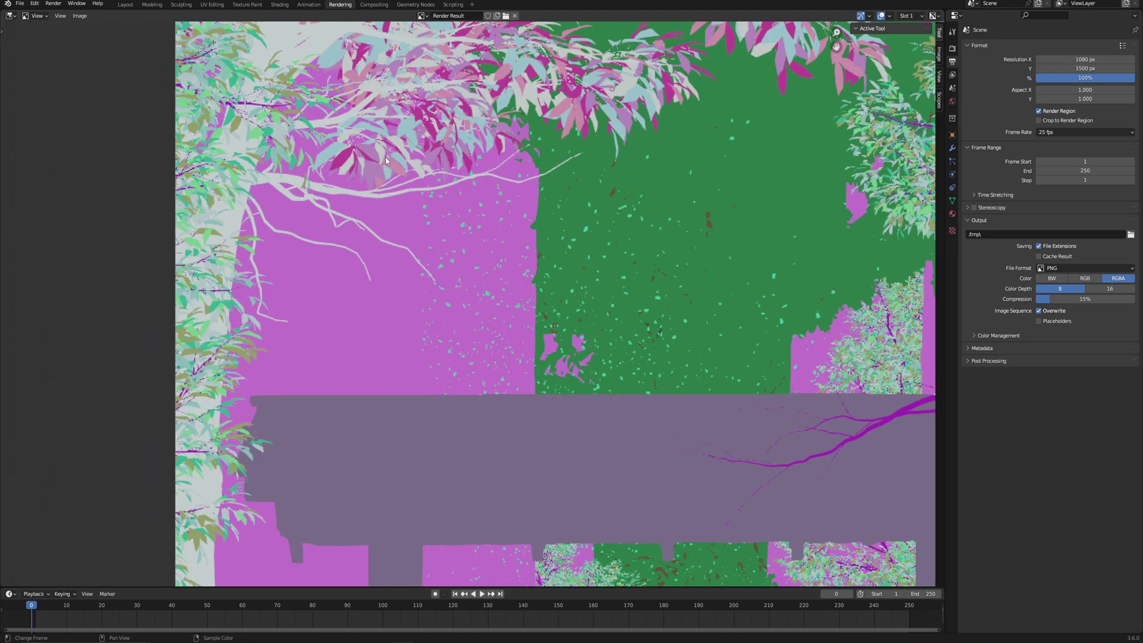
{"action": "middle_click_drag", "start_coordinate": [386, 160], "coordinate": [433, 357]}
{"action": "scroll", "coordinate": [434, 357], "scroll_direction": "down", "scroll_amount": 6}
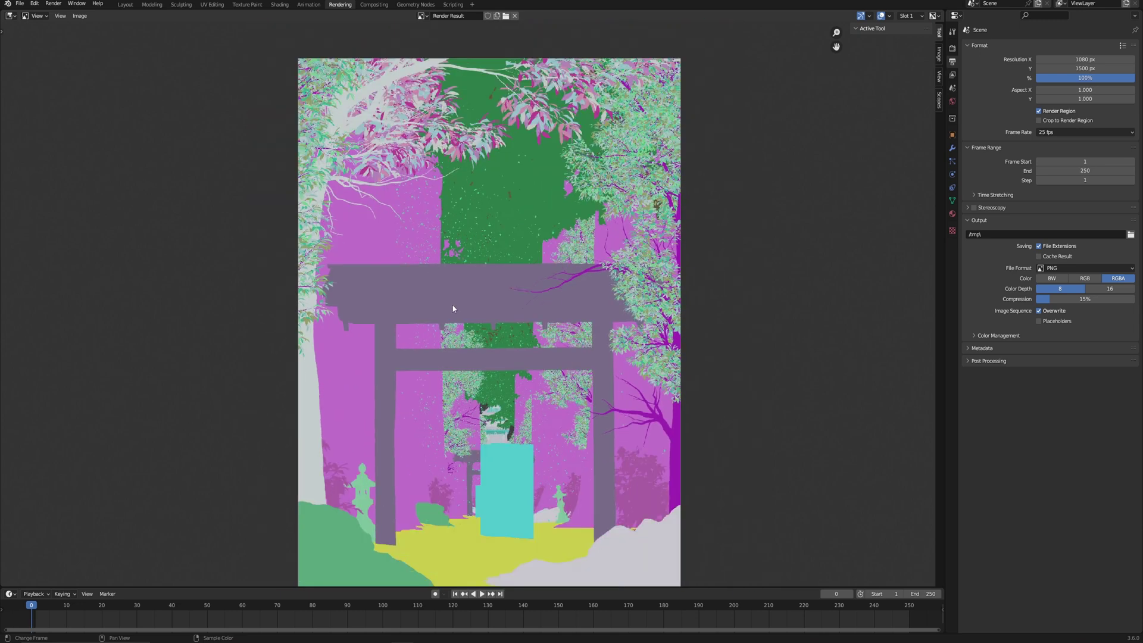
{"action": "scroll", "coordinate": [453, 309], "scroll_direction": "down", "scroll_amount": 1}
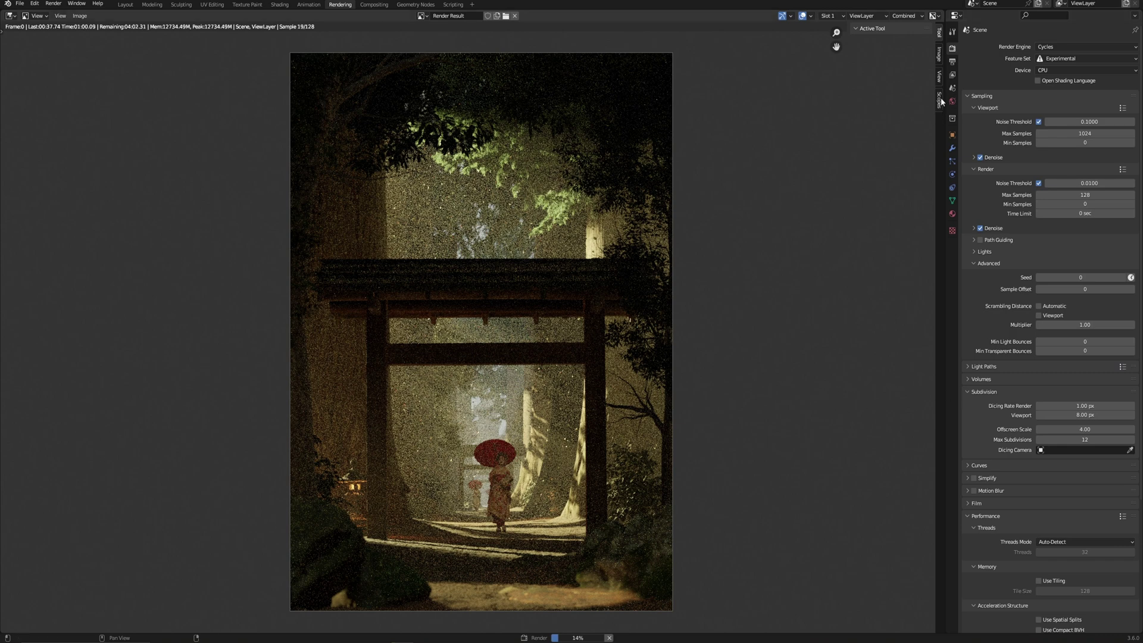
Check the Cryptomatte pass settings and preview the CryptoObject00 matte in the Viewer
{"action": "left_click", "coordinate": [951, 75]}
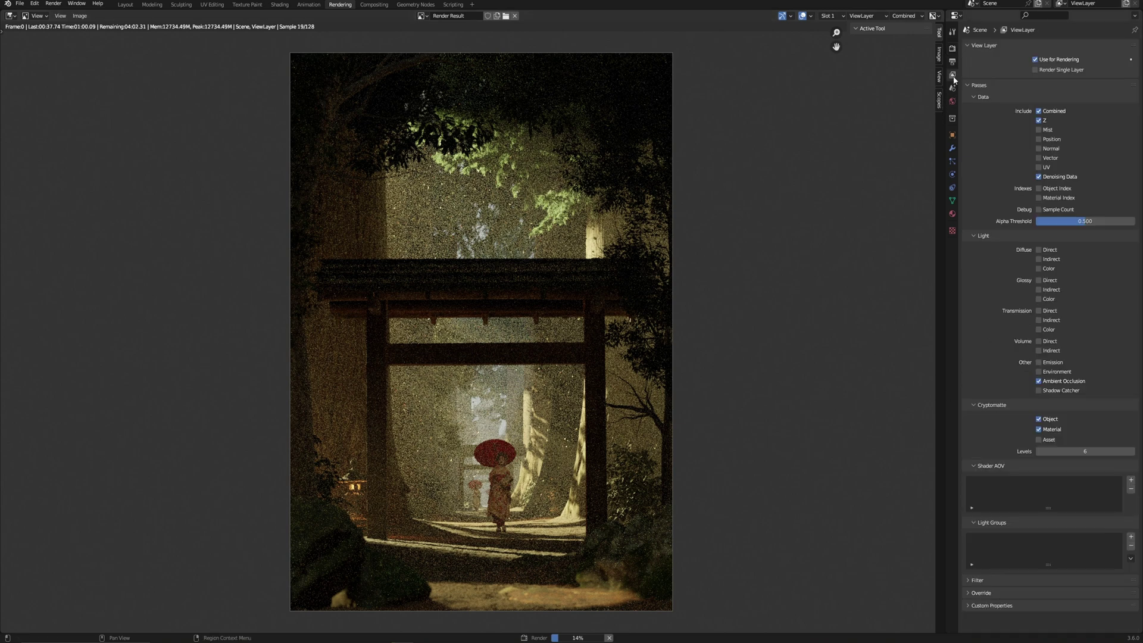
{"action": "left_click", "coordinate": [982, 408]}
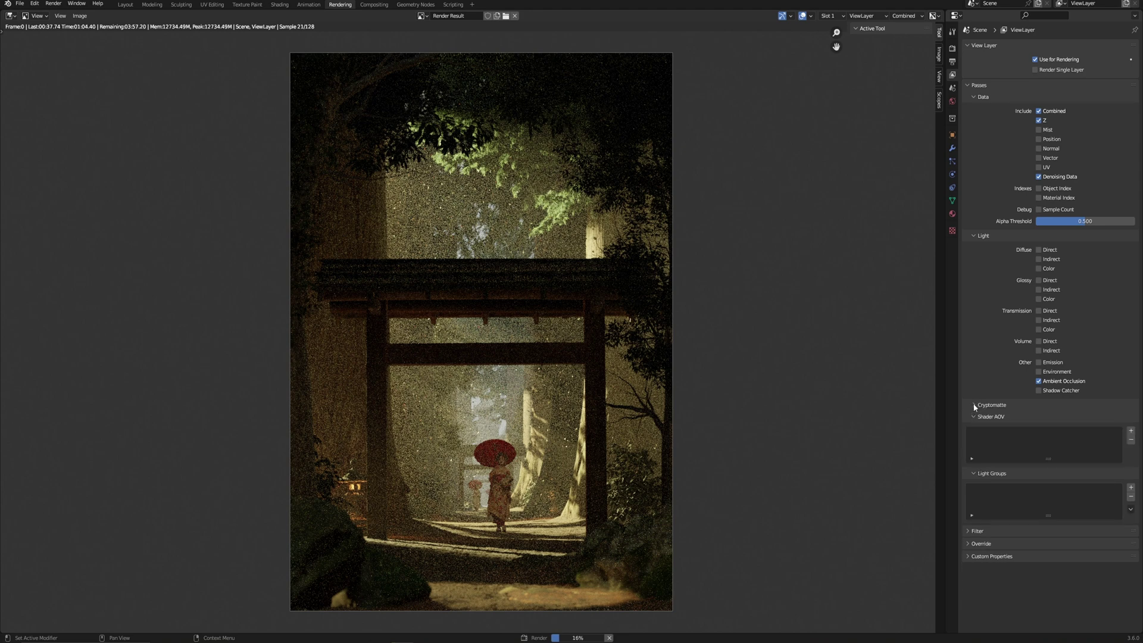
{"action": "left_click", "coordinate": [982, 409]}
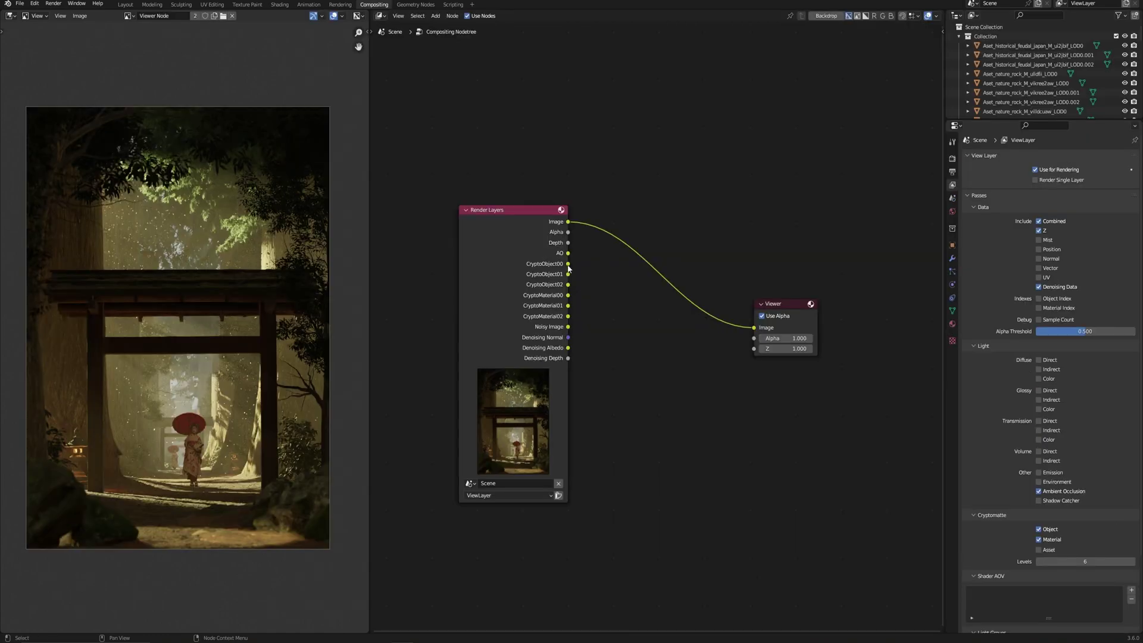
{"action": "left_click_drag", "start_coordinate": [568, 264], "coordinate": [753, 327]}
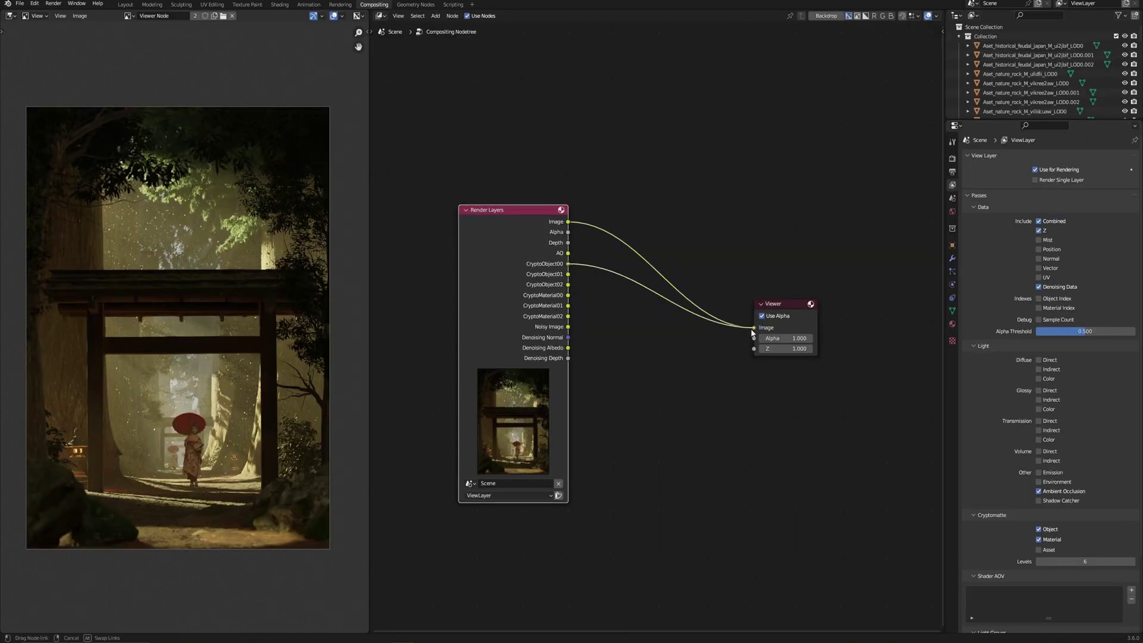
Preview the CryptoObject01, CryptoMaterial00 and CryptoMaterial01 mattes in the Viewer node
{"action": "left_click_drag", "start_coordinate": [568, 273], "coordinate": [711, 325]}
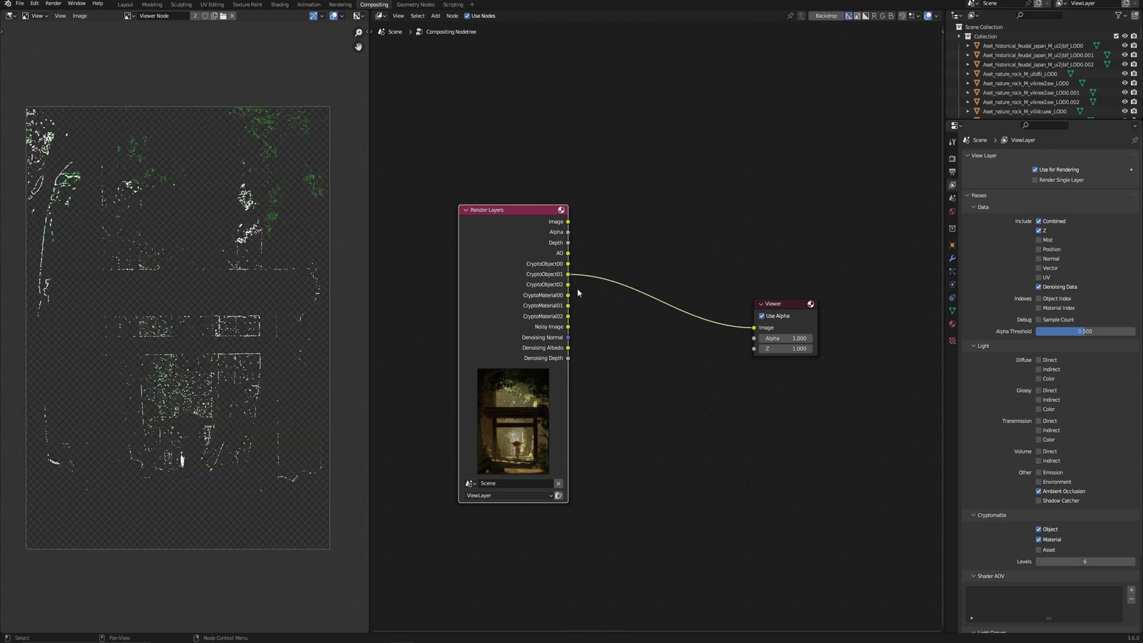
{"action": "left_click_drag", "start_coordinate": [568, 285], "coordinate": [766, 333]}
{"action": "left_click_drag", "start_coordinate": [569, 306], "coordinate": [568, 295]}
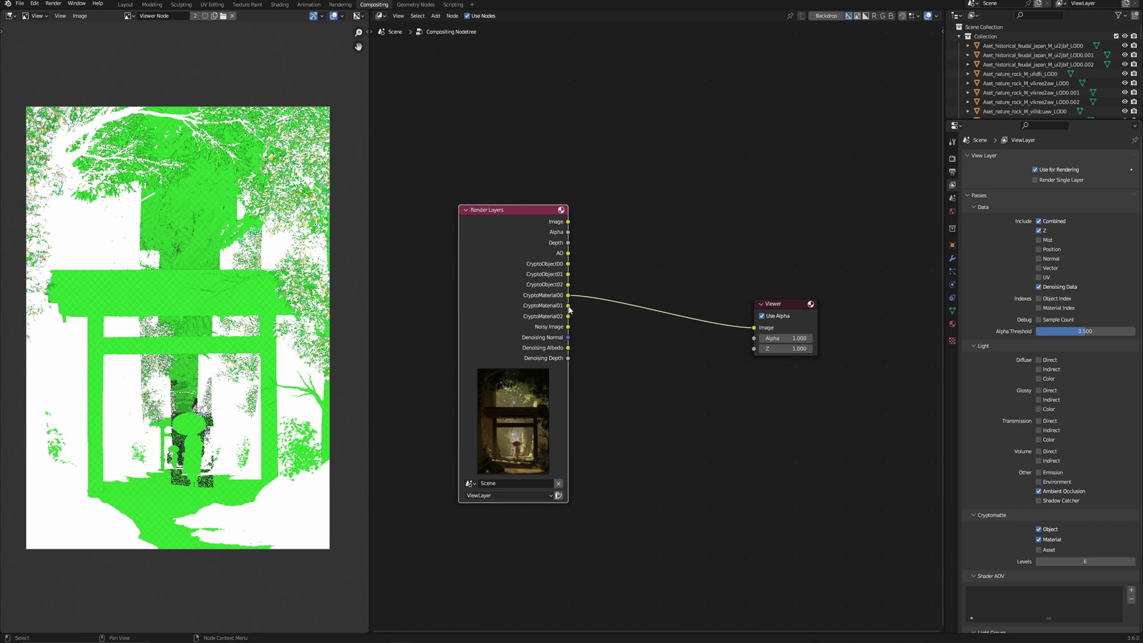
{"action": "left_click_drag", "start_coordinate": [568, 306], "coordinate": [754, 327]}
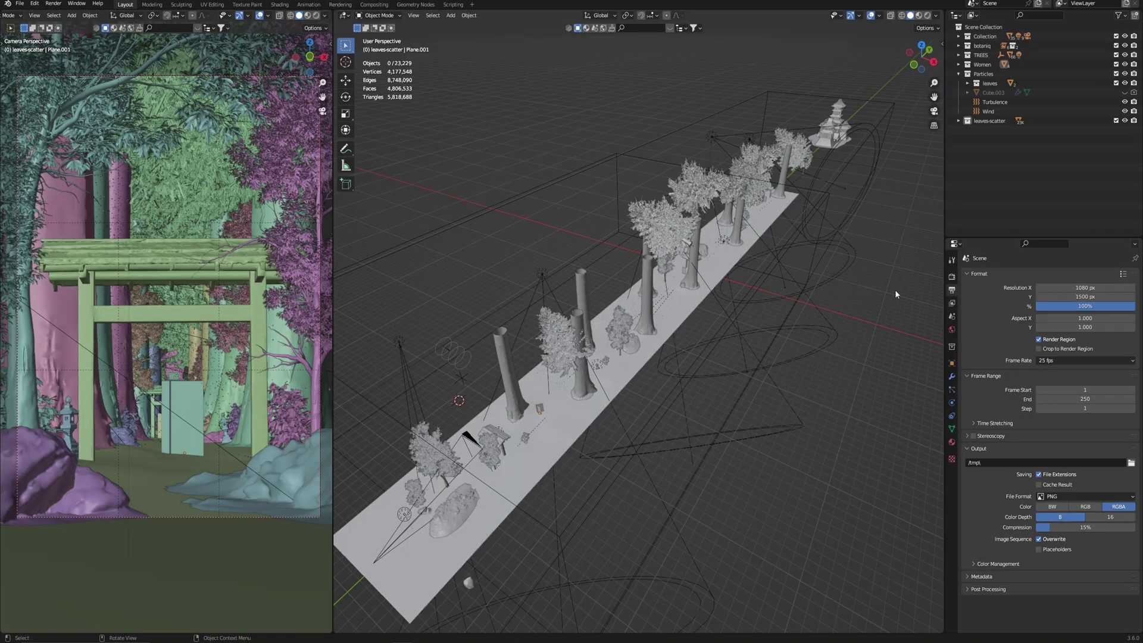
Enable the Cryptomatte Object and Material passes, leaving Asset off
{"action": "left_click", "coordinate": [952, 302]}
{"action": "scroll", "coordinate": [965, 334], "scroll_direction": "down", "scroll_amount": 5}
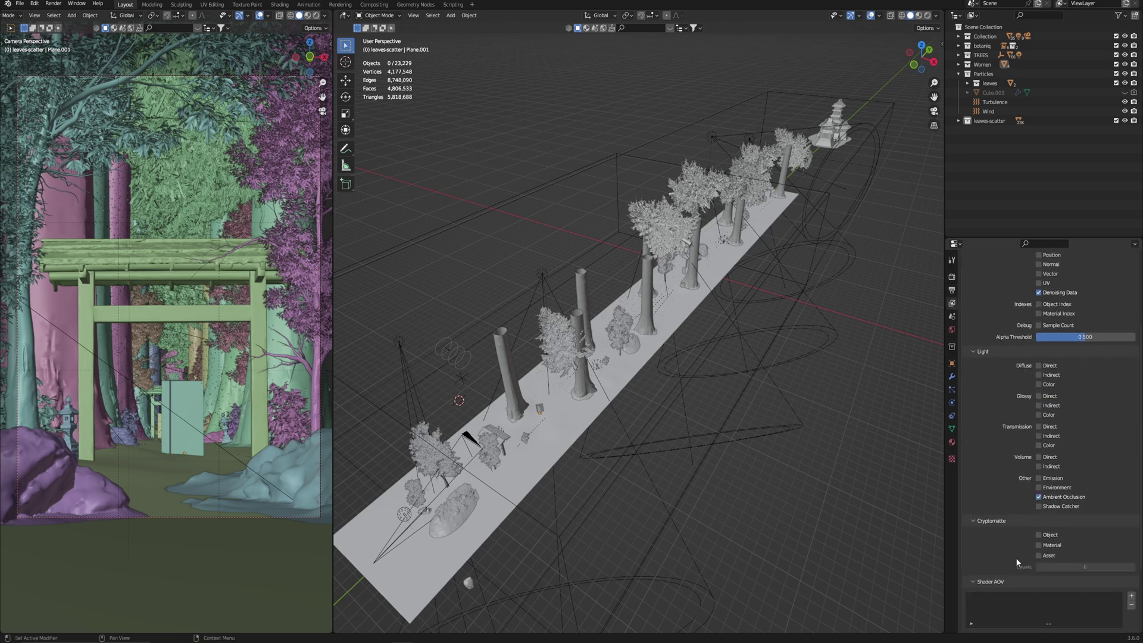
{"action": "left_click", "coordinate": [1037, 535]}
{"action": "left_click", "coordinate": [1037, 545]}
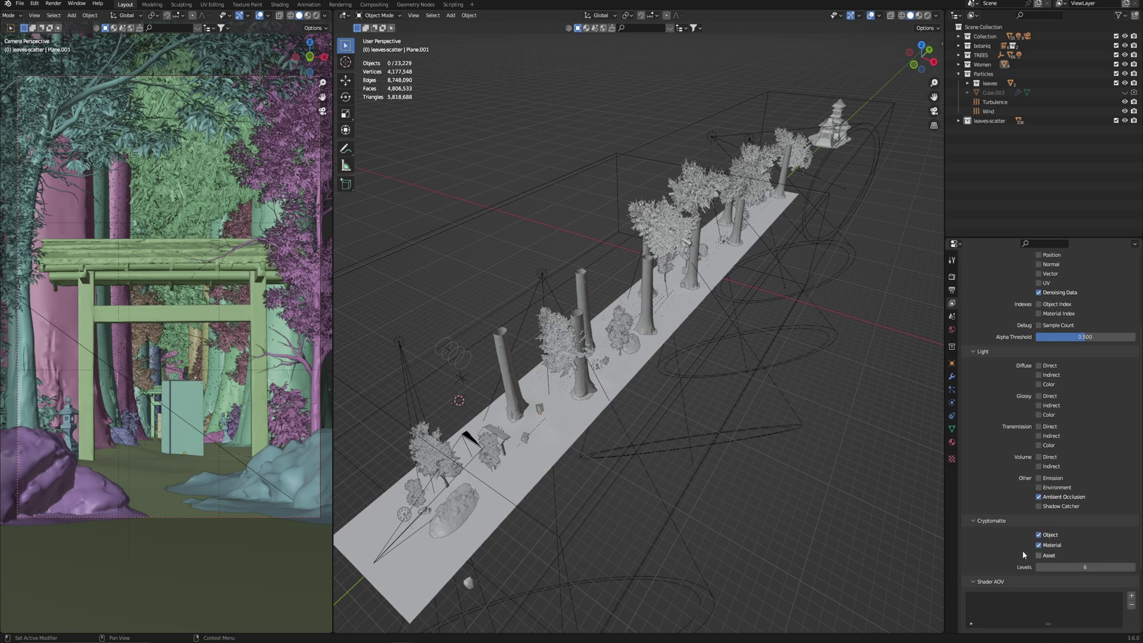
{"action": "left_click", "coordinate": [1038, 556]}
{"action": "left_click", "coordinate": [1038, 555]}
{"action": "left_click", "coordinate": [1038, 544]}
{"action": "left_click", "coordinate": [1038, 544]}
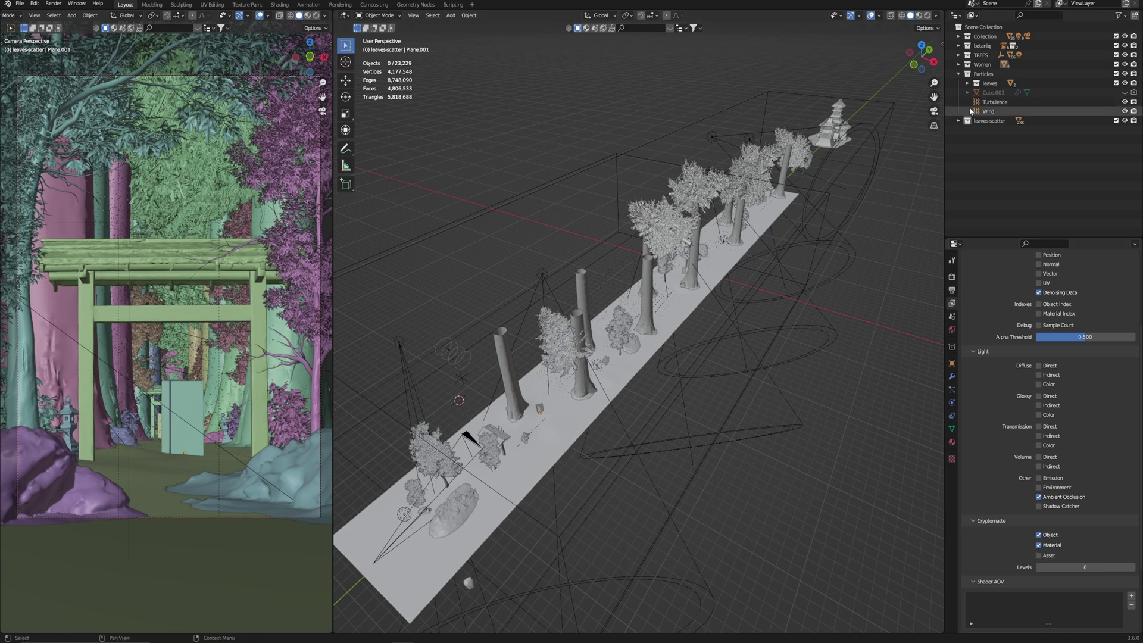
Inspect a tree trunk in the Collection outliner, then switch to the Compositing workspace
{"action": "left_click", "coordinate": [694, 277]}
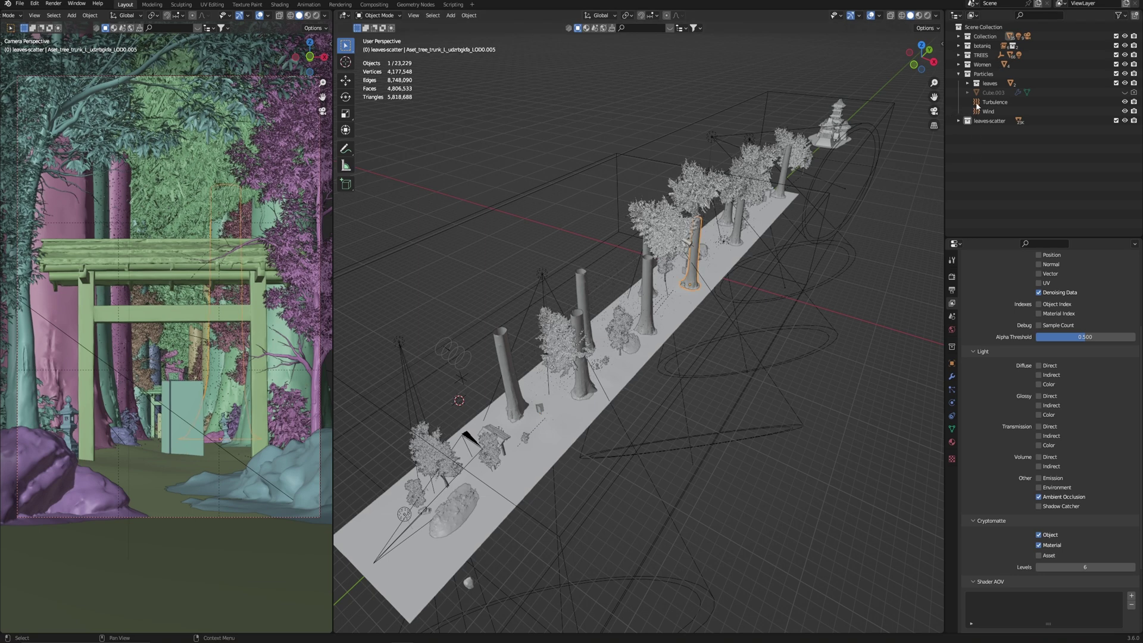
{"action": "left_click", "coordinate": [958, 37]}
{"action": "right_click", "coordinate": [988, 210]}
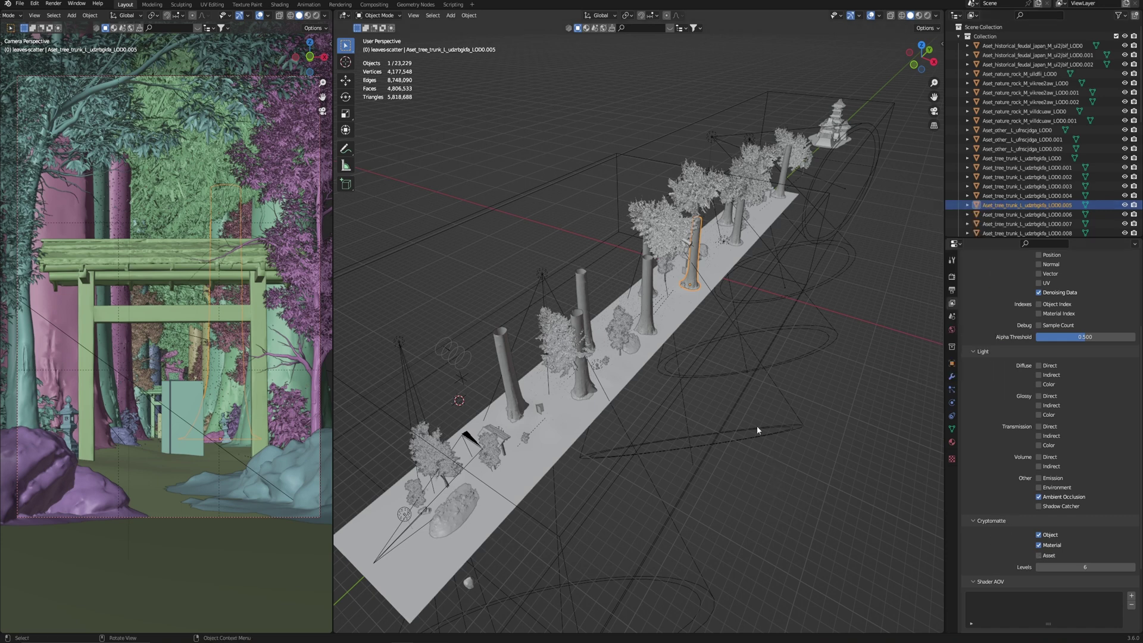
{"action": "left_click", "coordinate": [656, 347]}
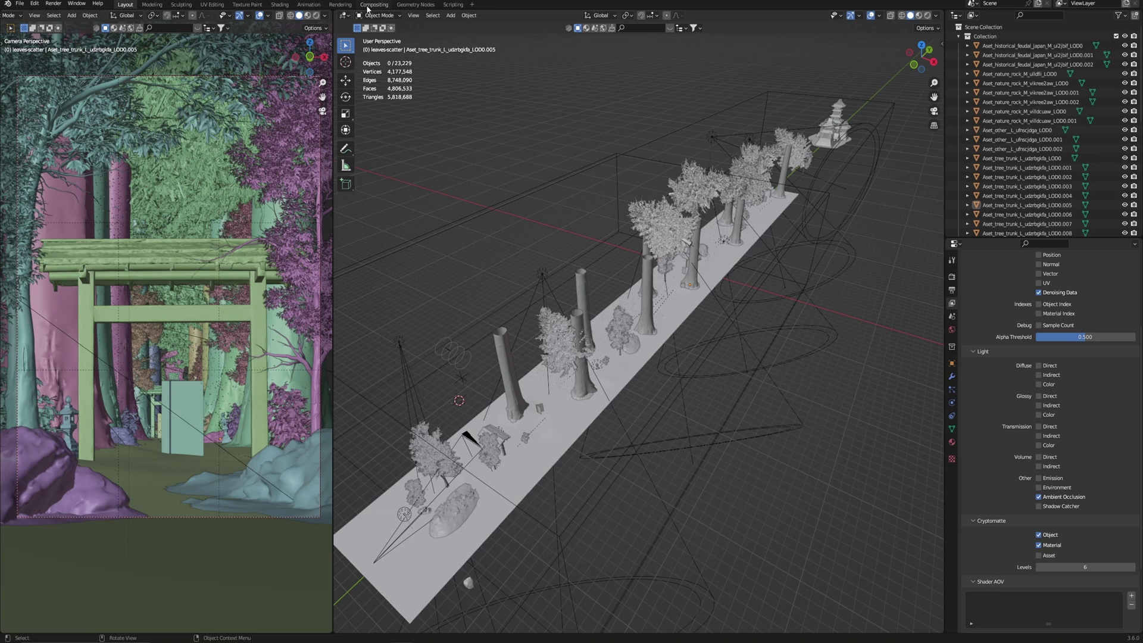
{"action": "left_click", "coordinate": [370, 5]}
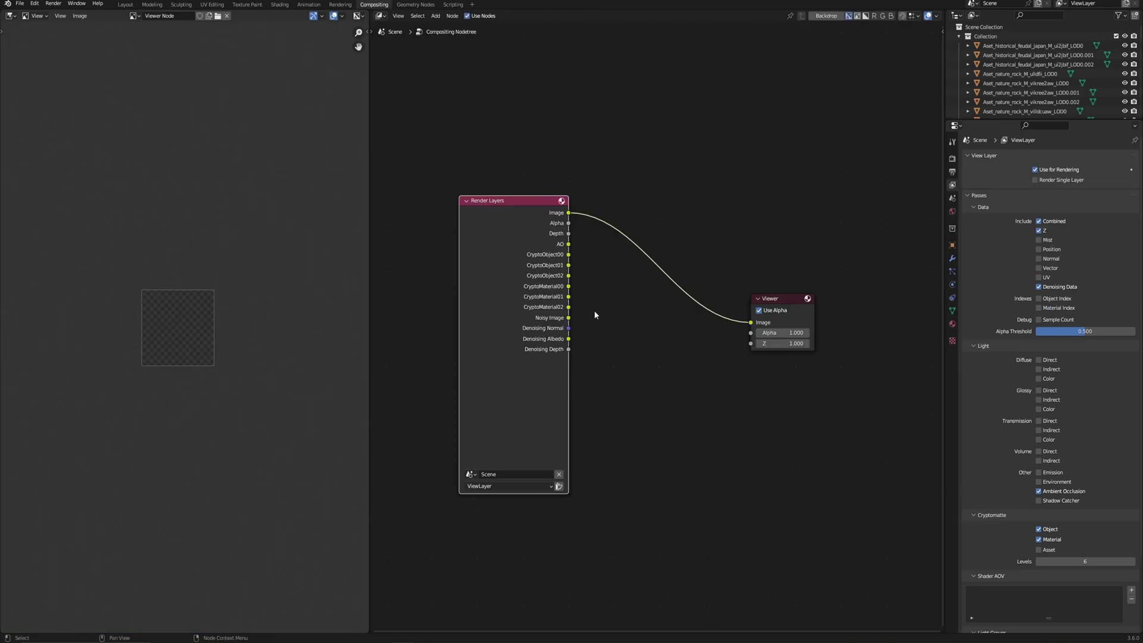
Reposition the Render Layers node and preview the CryptoObject00 and CryptoObject01 passes in the Viewer
{"action": "left_click_drag", "start_coordinate": [493, 237], "coordinate": [487, 198]}
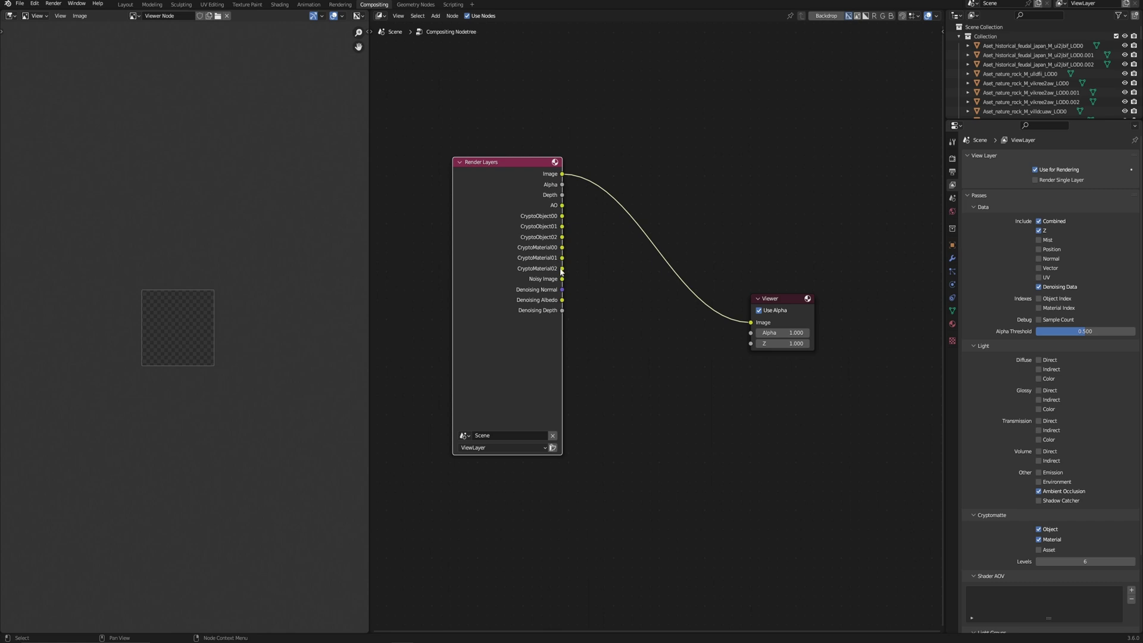
{"action": "left_click_drag", "start_coordinate": [531, 186], "coordinate": [530, 228]}
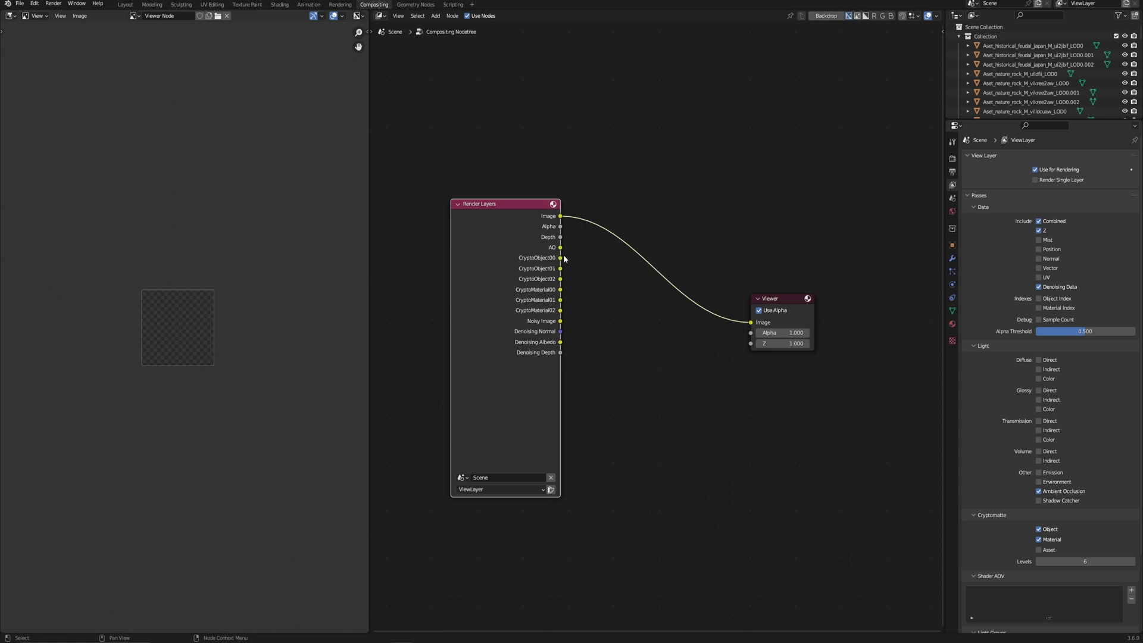
{"action": "left_click_drag", "start_coordinate": [560, 258], "coordinate": [750, 324]}
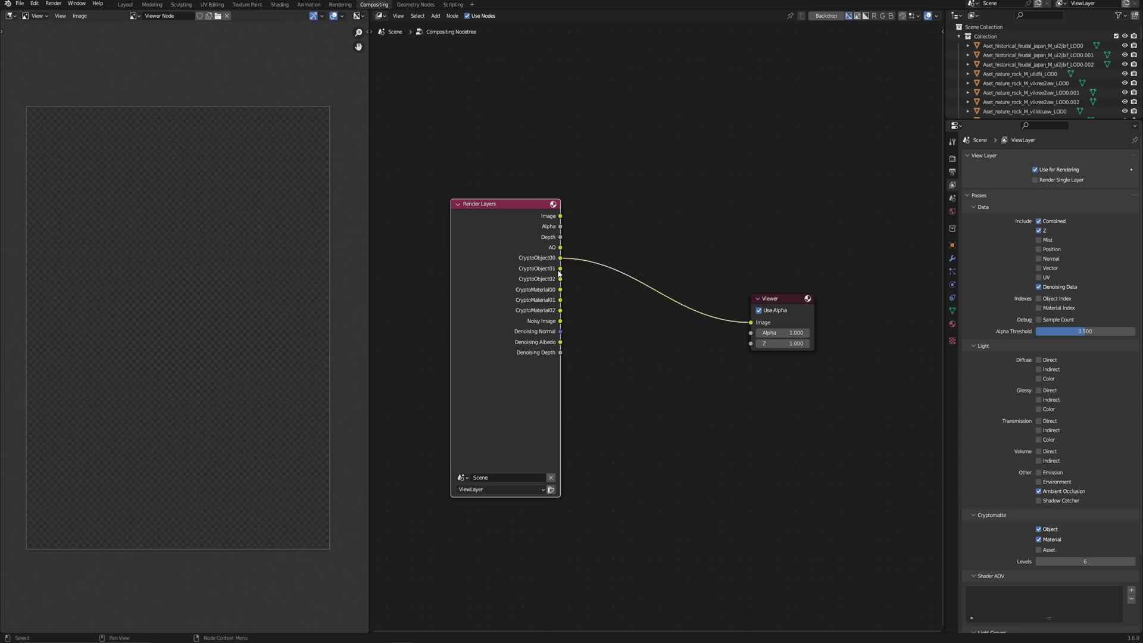
{"action": "left_click_drag", "start_coordinate": [560, 269], "coordinate": [750, 322]}
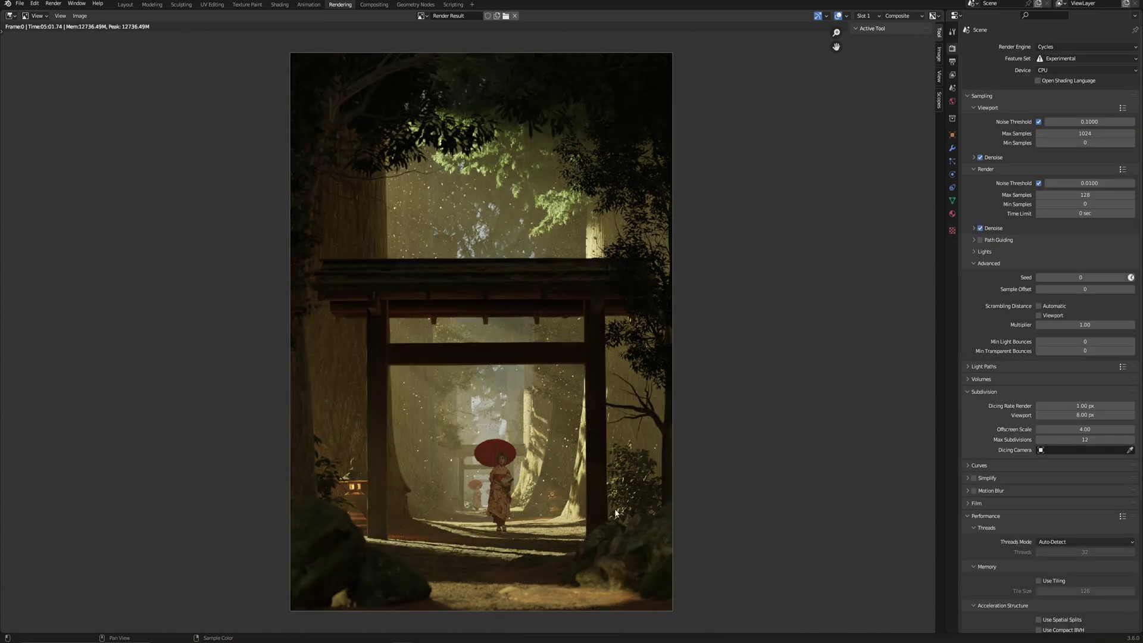
Return to Compositing, link CryptoObject00 to the Viewer, and inspect its flat ID-colour matte
{"action": "left_click", "coordinate": [373, 5]}
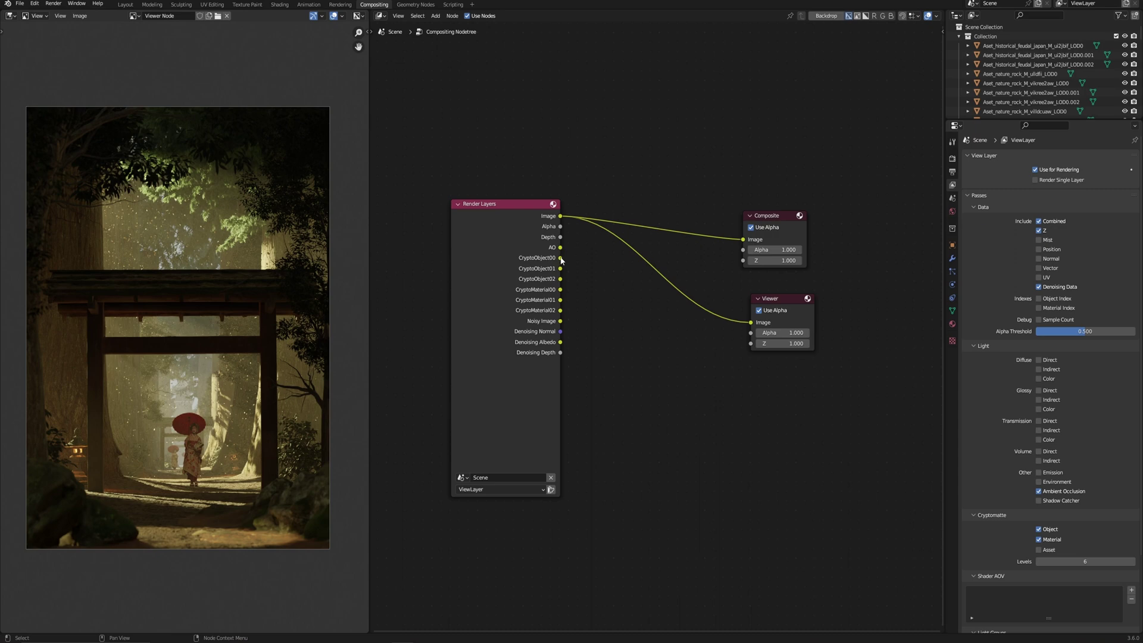
{"action": "left_click_drag", "start_coordinate": [560, 258], "coordinate": [761, 325]}
{"action": "left_click_drag", "start_coordinate": [711, 294], "coordinate": [714, 295]}
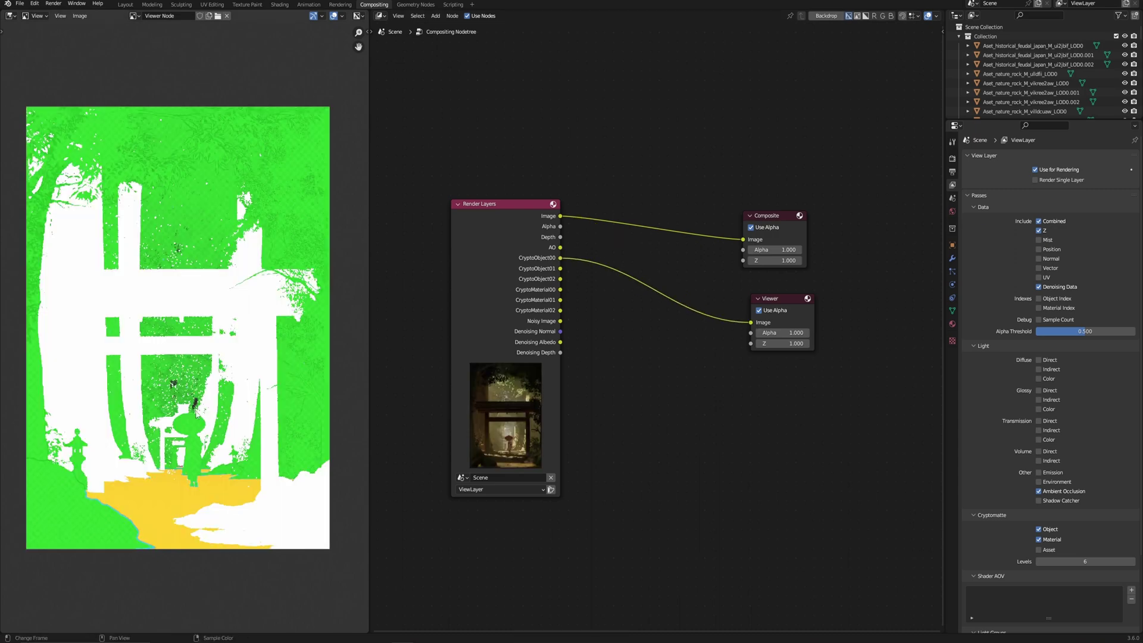
{"action": "scroll", "coordinate": [191, 368], "scroll_direction": "up", "scroll_amount": 6}
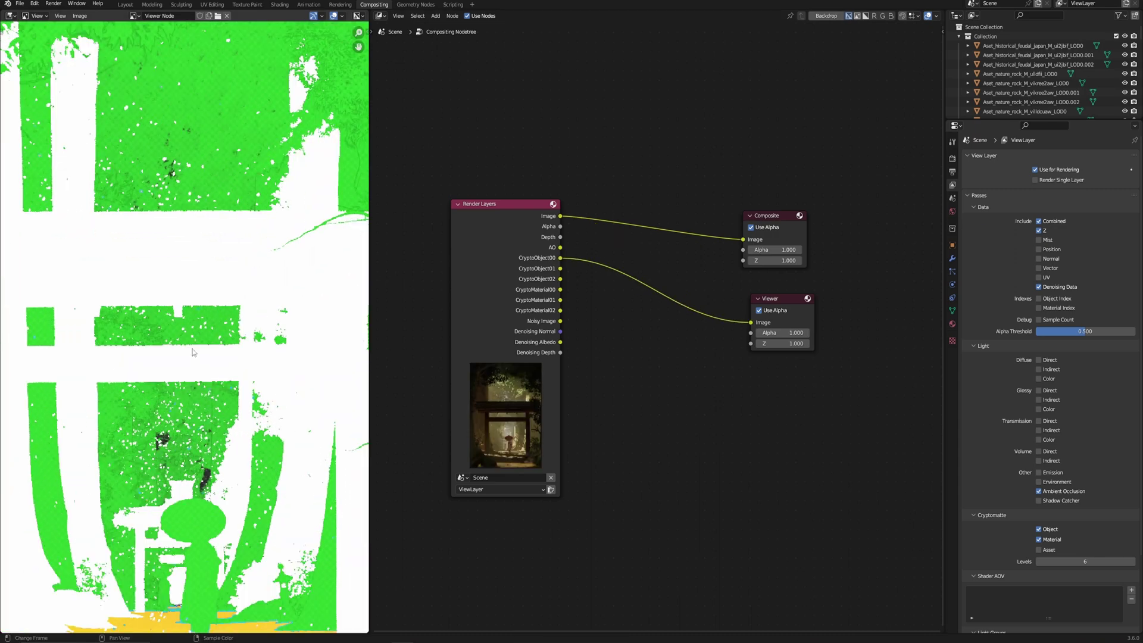
{"action": "middle_click_drag", "start_coordinate": [271, 414], "coordinate": [175, 332]}
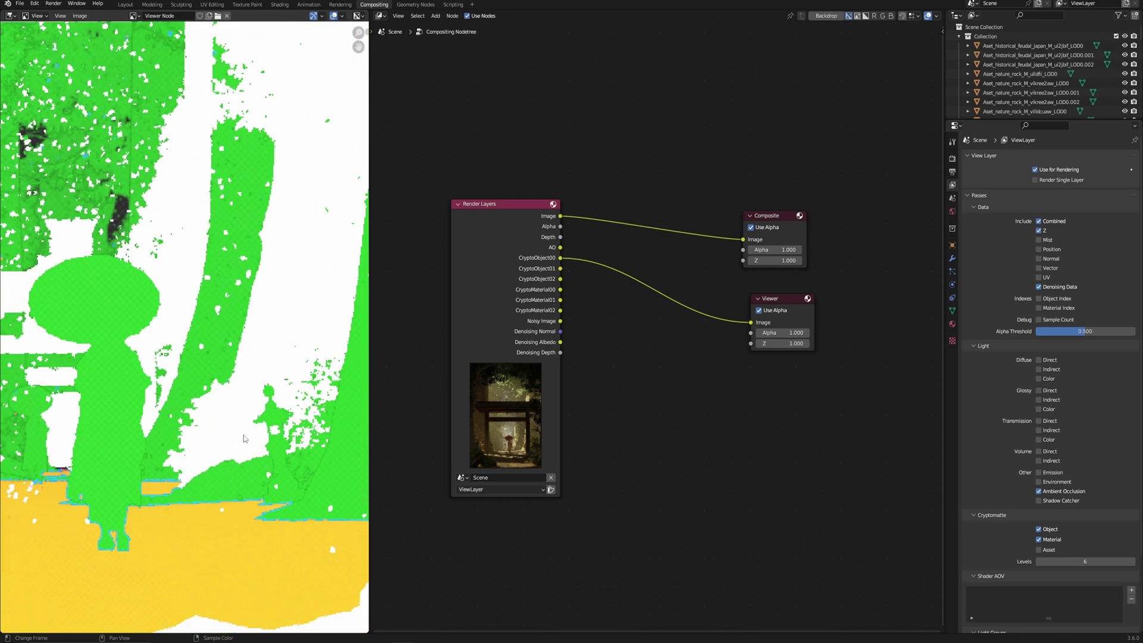
{"action": "middle_click_drag", "start_coordinate": [95, 365], "coordinate": [220, 403]}
{"action": "scroll", "coordinate": [220, 403], "scroll_direction": "up", "scroll_amount": 1}
{"action": "scroll", "coordinate": [220, 403], "scroll_direction": "down", "scroll_amount": 2}
{"action": "middle_click_drag", "start_coordinate": [141, 337], "coordinate": [262, 432]}
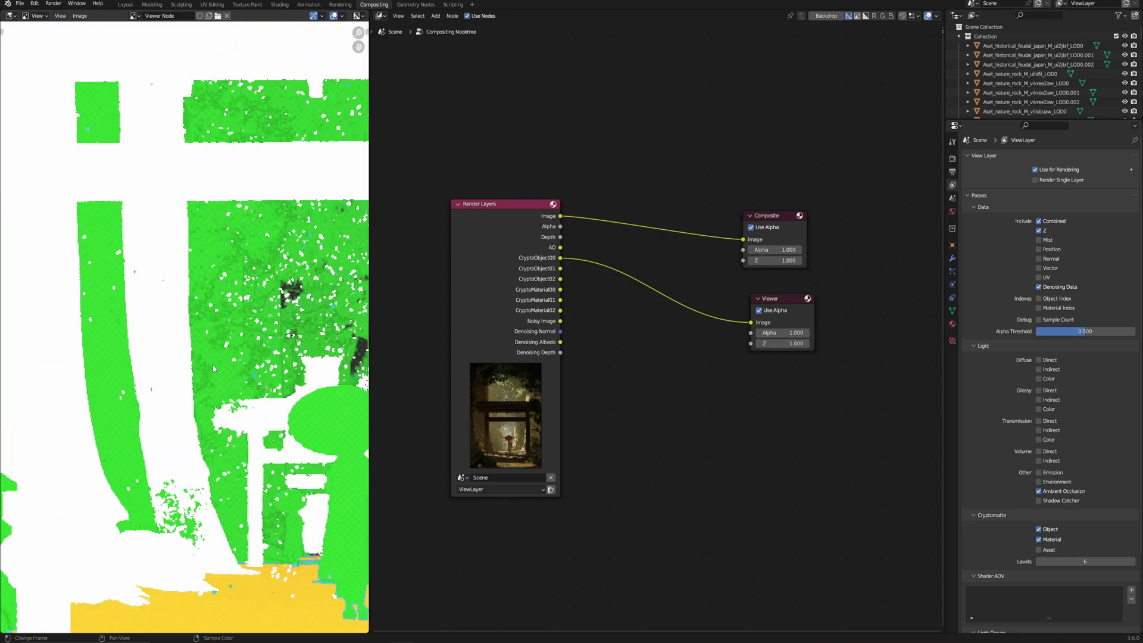
{"action": "scroll", "coordinate": [181, 324], "scroll_direction": "down", "scroll_amount": 1}
{"action": "middle_click_drag", "start_coordinate": [179, 319], "coordinate": [239, 452]}
{"action": "scroll", "coordinate": [225, 370], "scroll_direction": "down", "scroll_amount": 5}
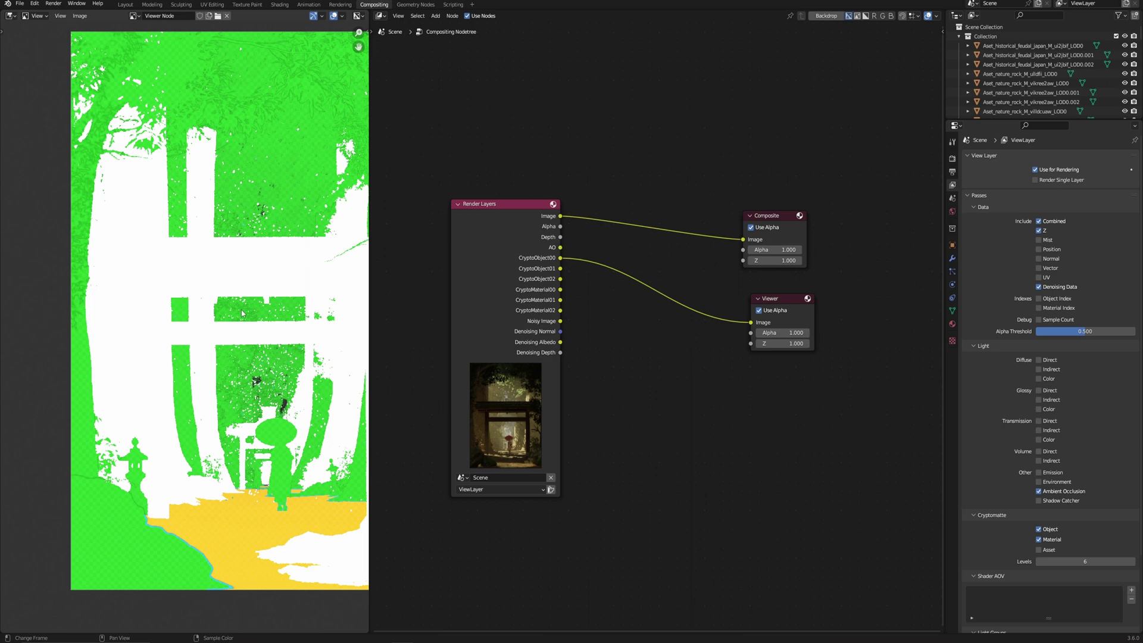
{"action": "scroll", "coordinate": [222, 308], "scroll_direction": "up", "scroll_amount": 3}
{"action": "scroll", "coordinate": [222, 308], "scroll_direction": "up", "scroll_amount": 2}
{"action": "scroll", "coordinate": [223, 296], "scroll_direction": "down", "scroll_amount": 2}
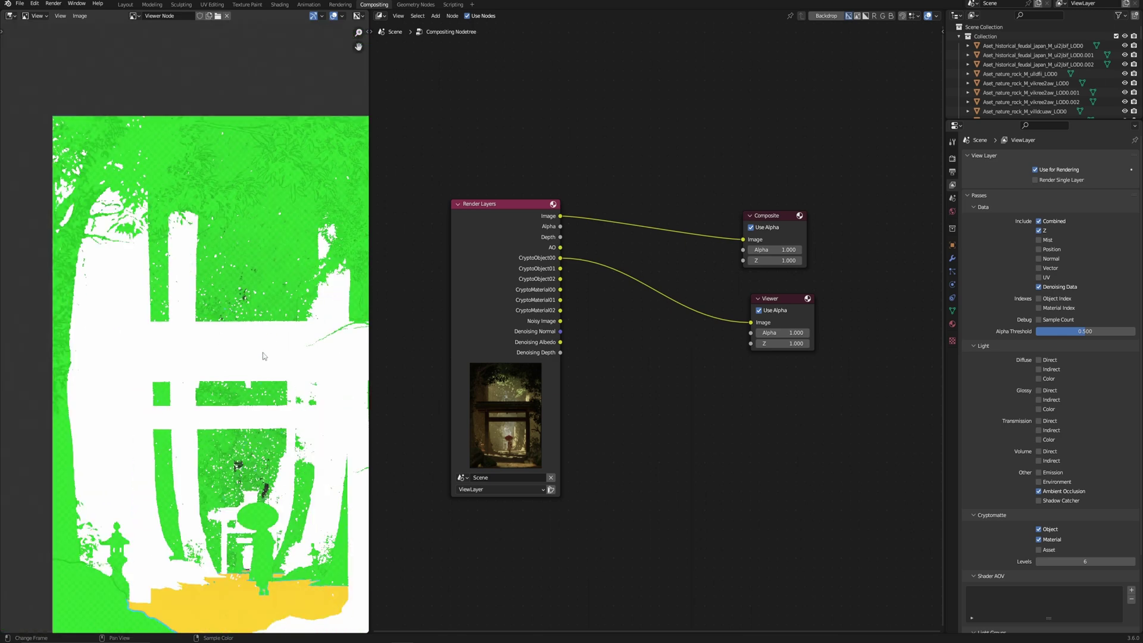
{"action": "middle_click_drag", "start_coordinate": [196, 423], "coordinate": [212, 210]}
{"action": "scroll", "coordinate": [183, 387], "scroll_direction": "up", "scroll_amount": 1}
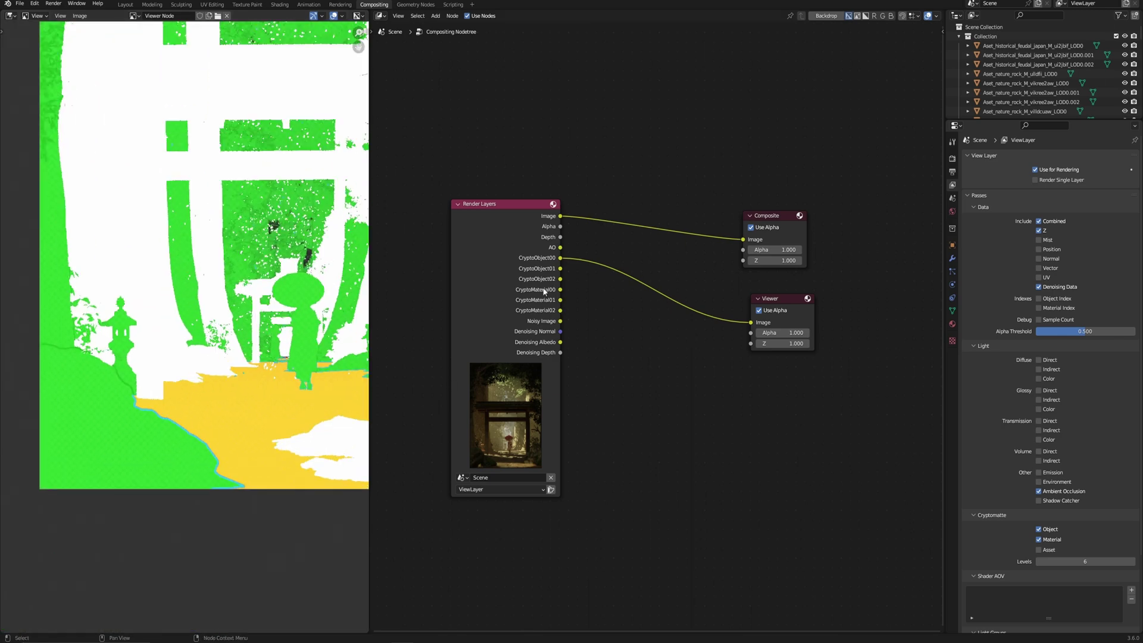
{"action": "scroll", "coordinate": [186, 325], "scroll_direction": "down", "scroll_amount": 3}
{"action": "middle_click_drag", "start_coordinate": [186, 325], "coordinate": [132, 400]}
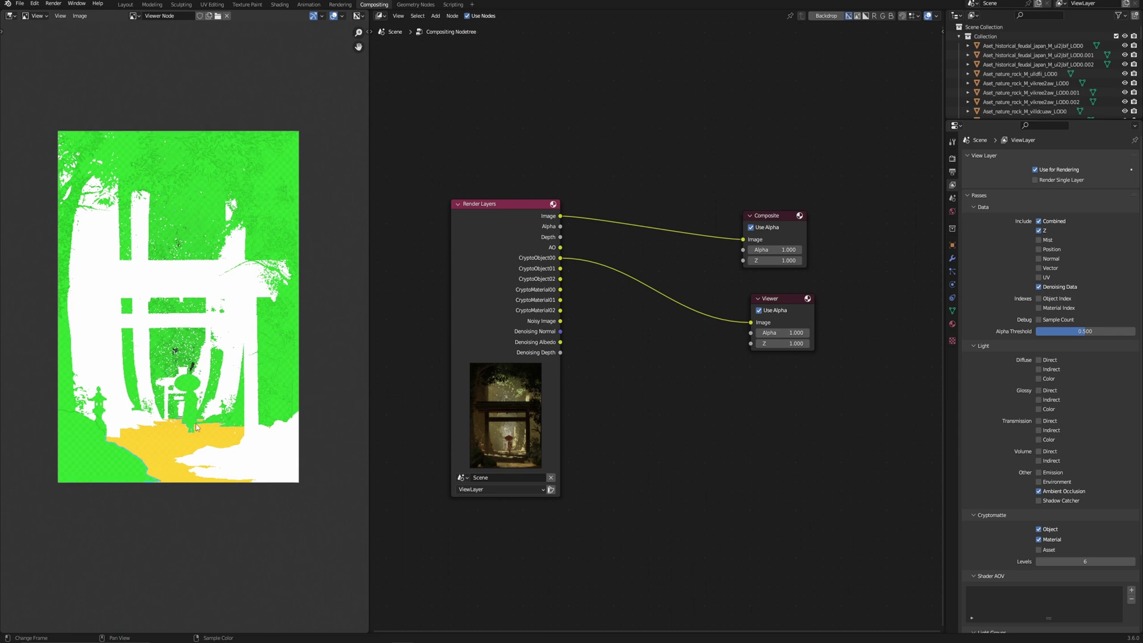
Compare the beauty Image and CryptoMaterial00 passes, then switch the Viewer back to CryptoObject00
{"action": "left_click_drag", "start_coordinate": [560, 216], "coordinate": [750, 321]}
{"action": "middle_click_drag", "start_coordinate": [207, 428], "coordinate": [207, 451]}
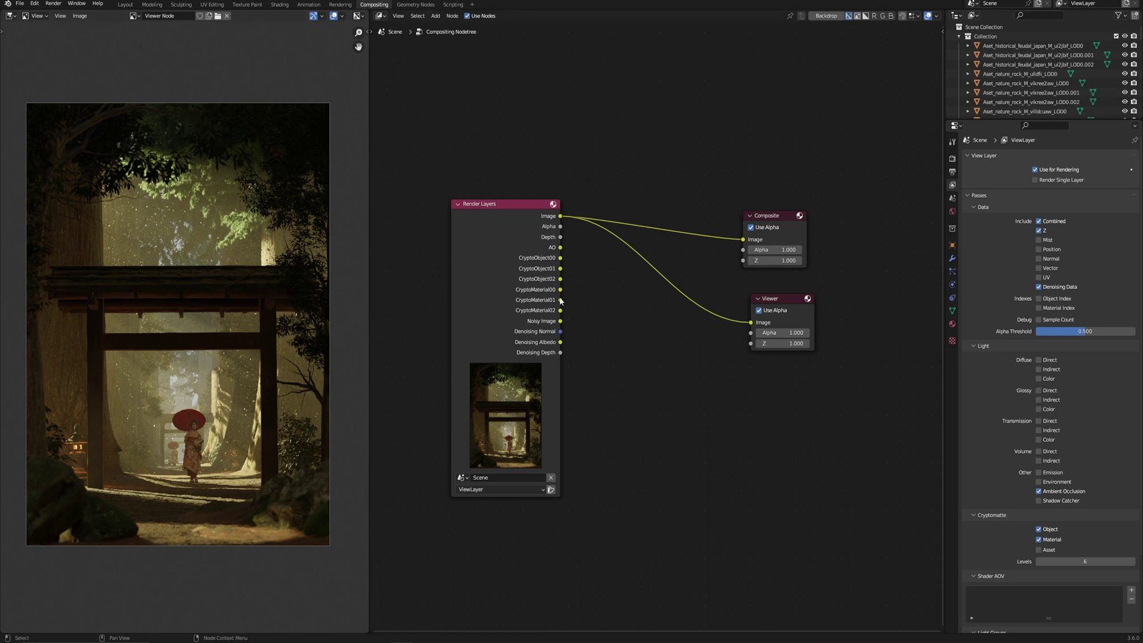
{"action": "left_click_drag", "start_coordinate": [560, 289], "coordinate": [717, 309]}
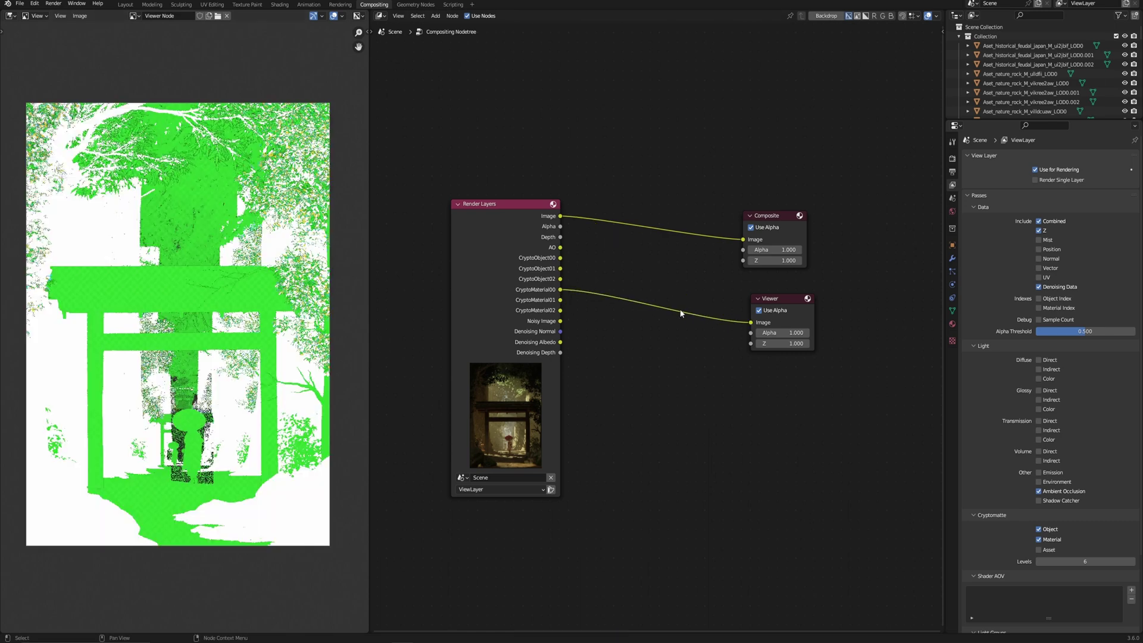
{"action": "left_click_drag", "start_coordinate": [560, 258], "coordinate": [751, 322]}
{"action": "middle_click_drag", "start_coordinate": [632, 377], "coordinate": [628, 374]}
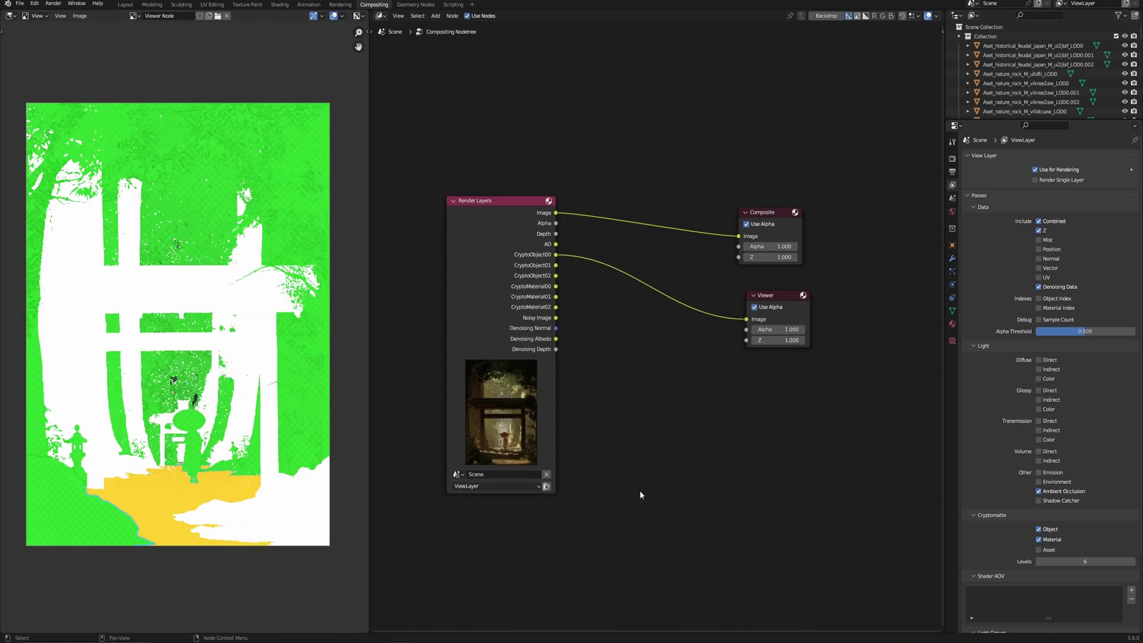
{"action": "key", "text": "shift+a"}
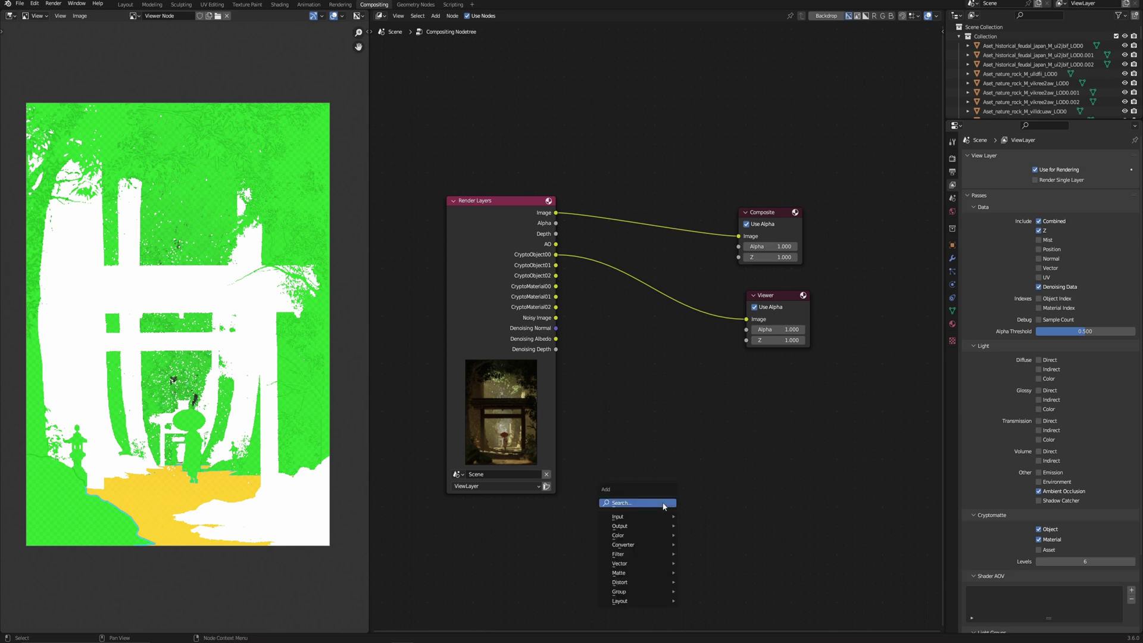
Add a Cryptomatte node via the 'cry' search and place it below the Viewer
{"action": "left_click", "coordinate": [663, 503]}
{"action": "type", "text": "cry"}
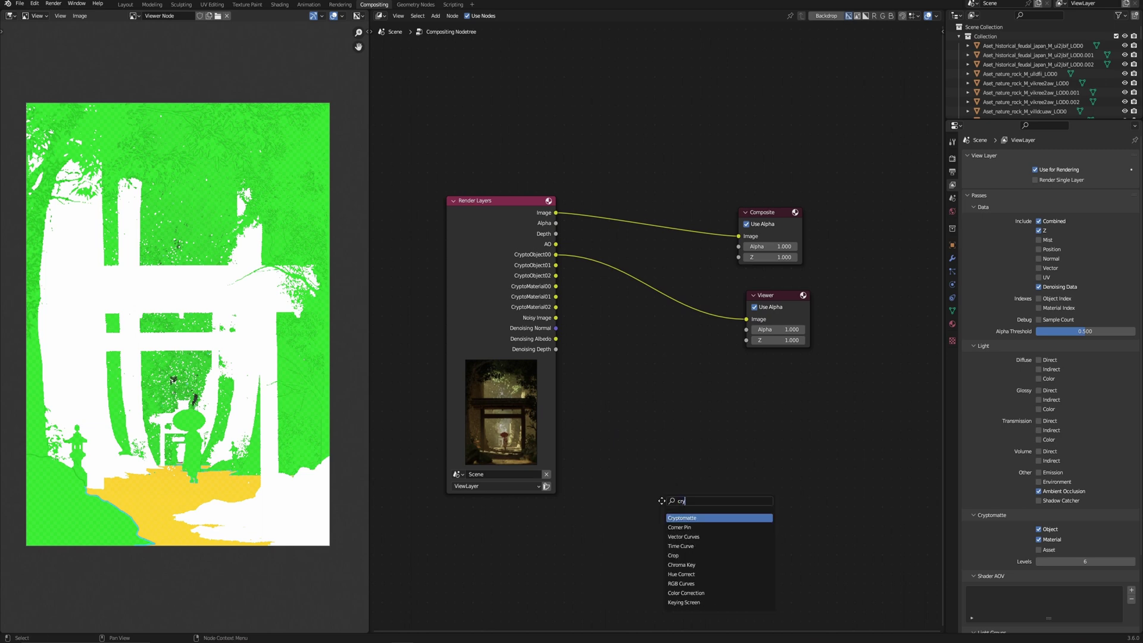
{"action": "key", "text": "Return"}
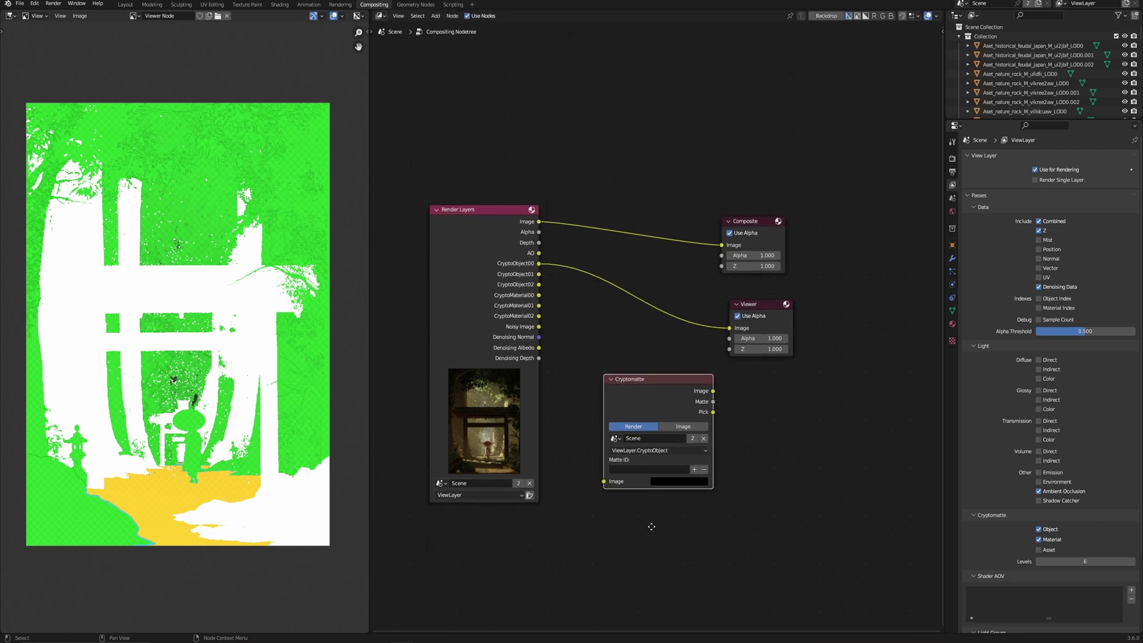
{"action": "left_click", "coordinate": [656, 417]}
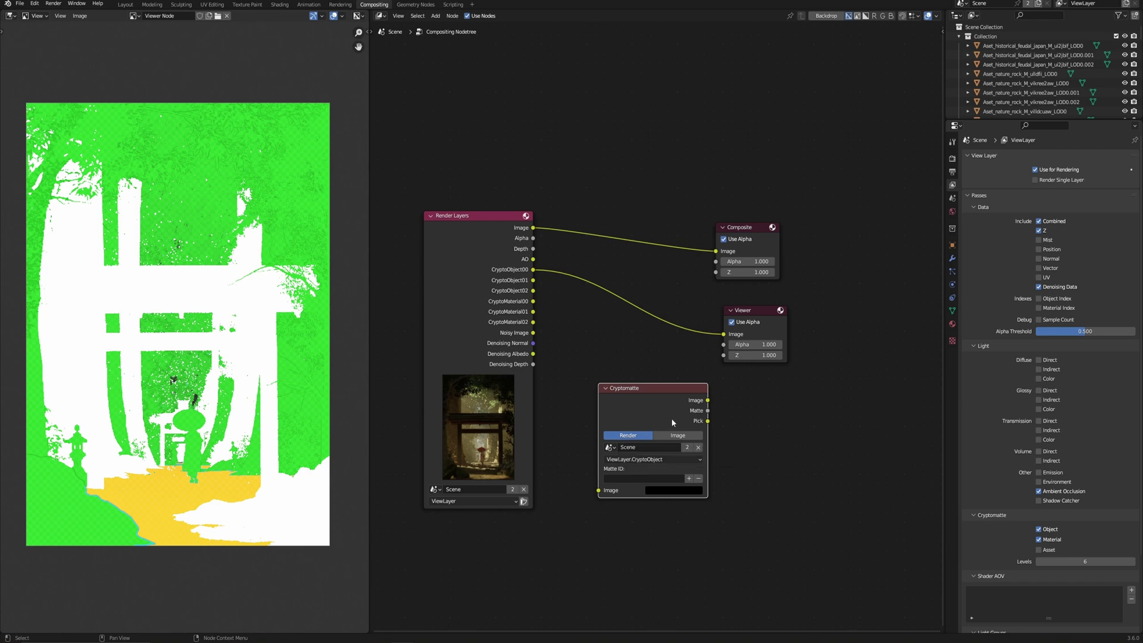
Try the Image source's file browser, cancel it, and wire Render Layers Image into the Cryptomatte
{"action": "left_click", "coordinate": [682, 435]}
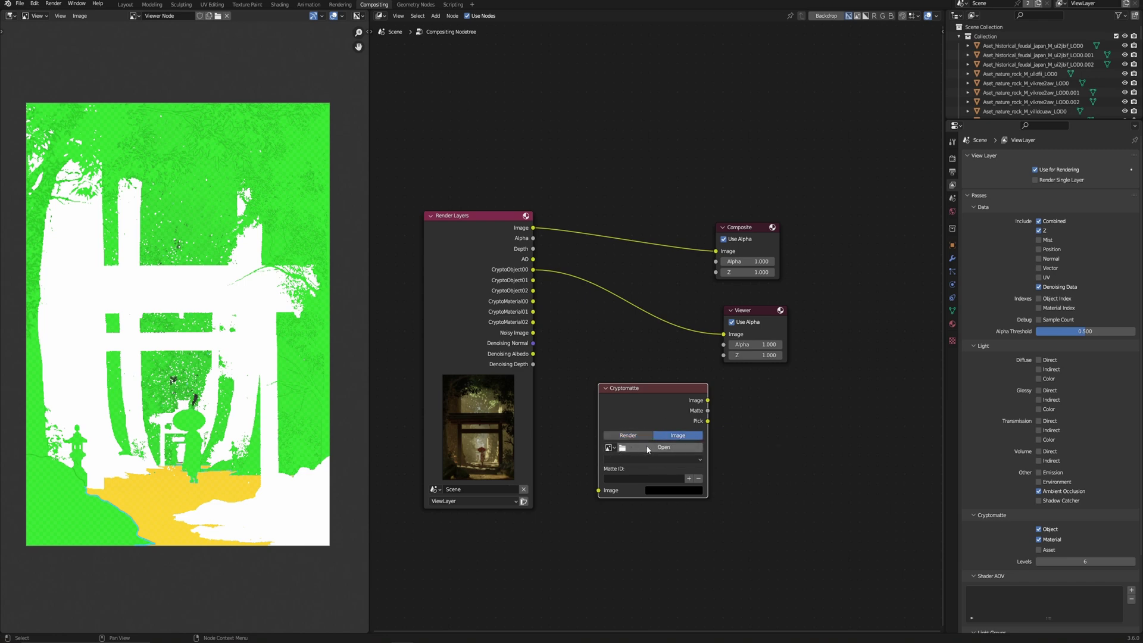
{"action": "left_click", "coordinate": [648, 448]}
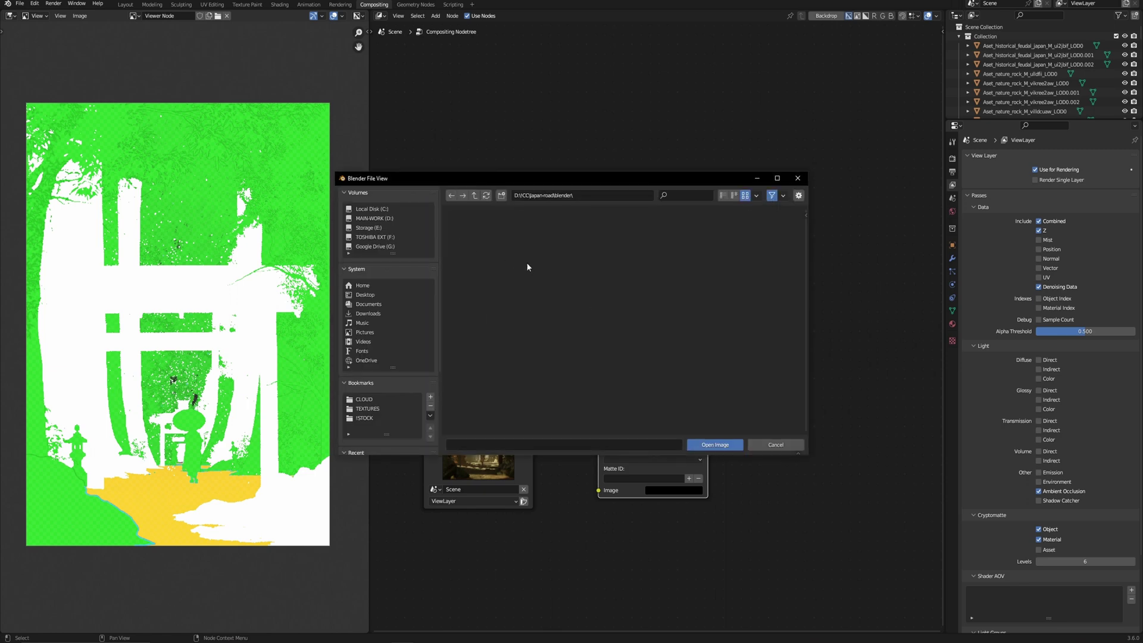
{"action": "left_click", "coordinate": [797, 177]}
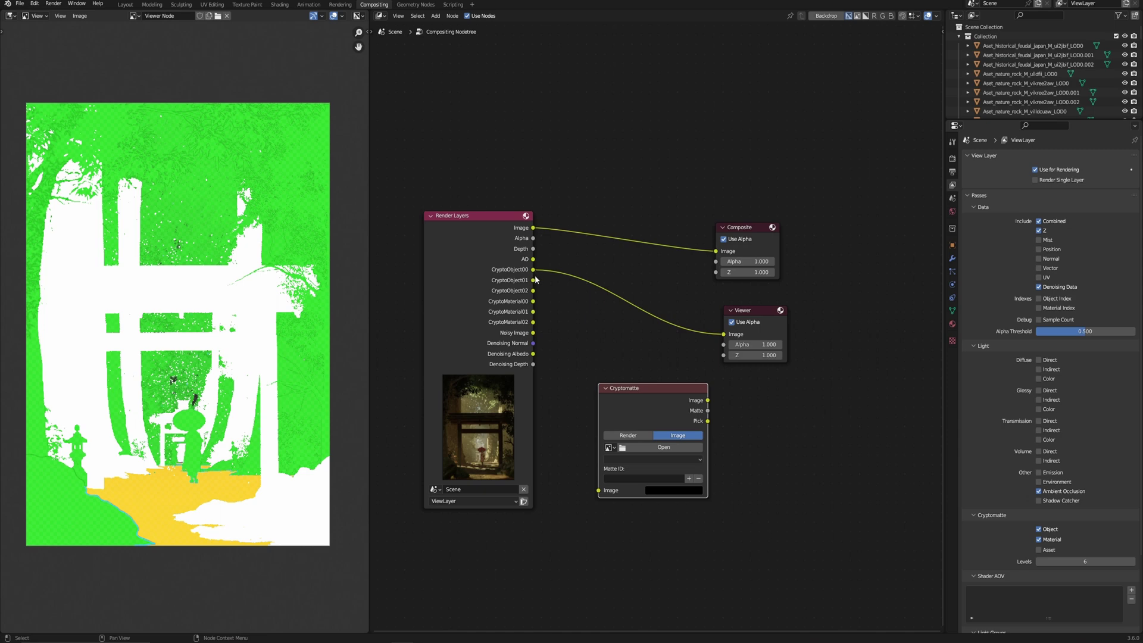
{"action": "left_click_drag", "start_coordinate": [533, 228], "coordinate": [598, 491]}
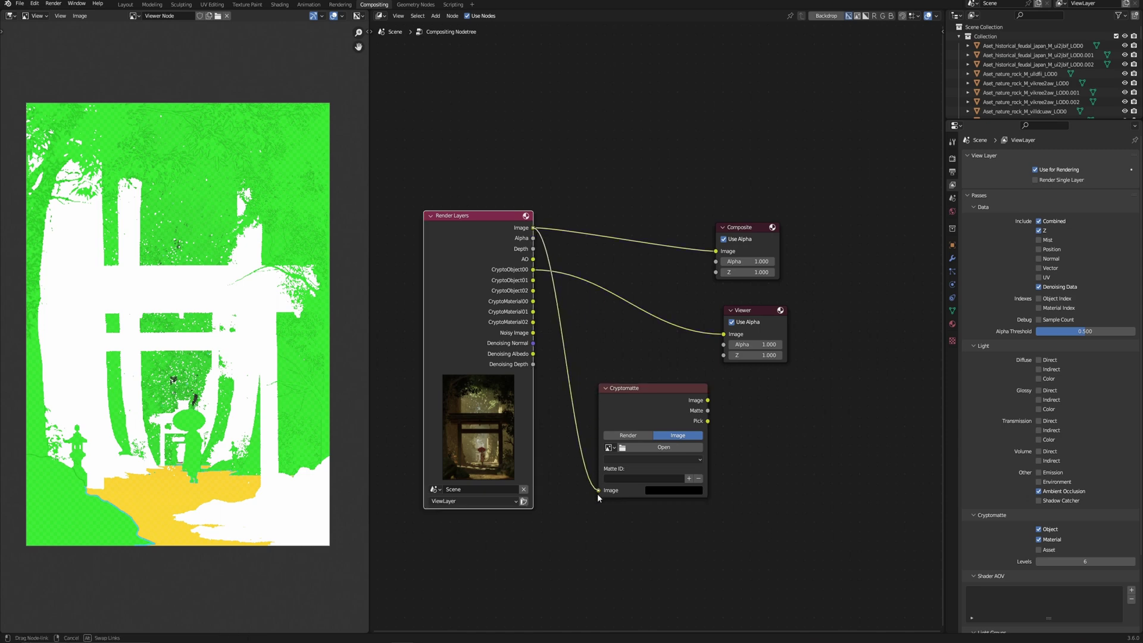
Set the Cryptomatte source to Scene, pick the torii gate, and view its isolated matte
{"action": "left_click", "coordinate": [625, 435]}
{"action": "left_click", "coordinate": [611, 447]}
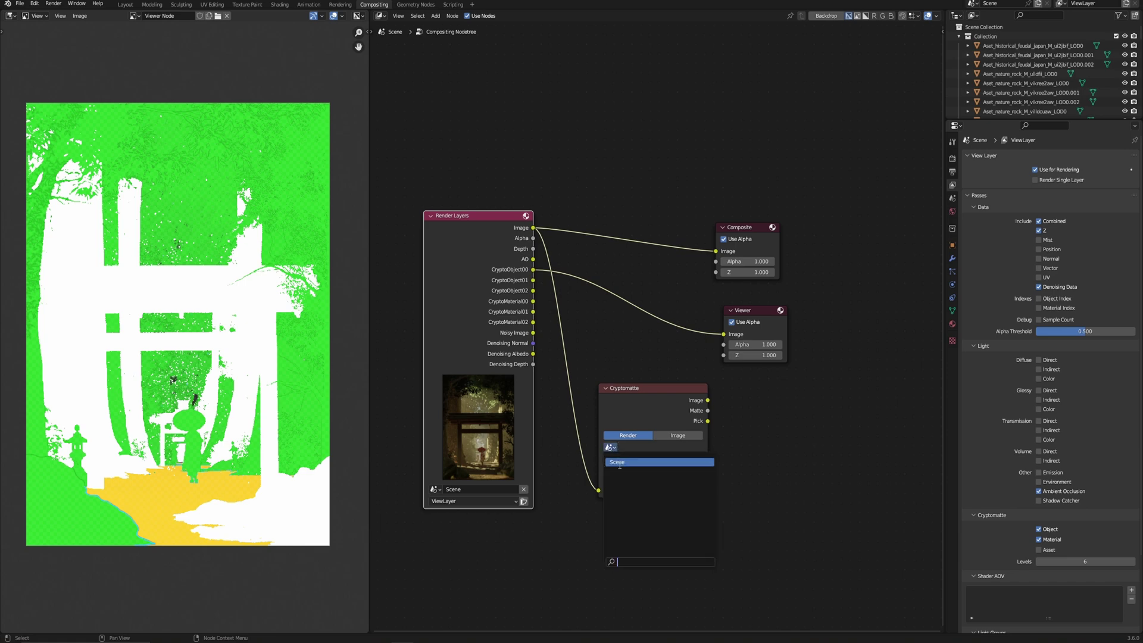
{"action": "left_click", "coordinate": [642, 463]}
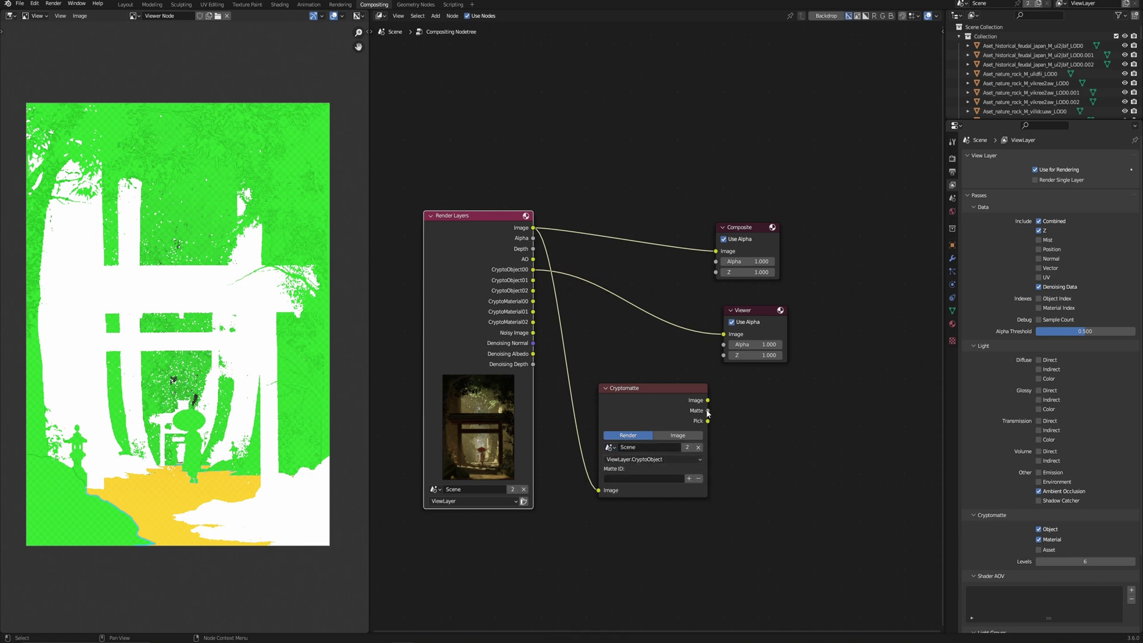
{"action": "left_click_drag", "start_coordinate": [708, 421], "coordinate": [722, 364]}
{"action": "left_click", "coordinate": [690, 479]}
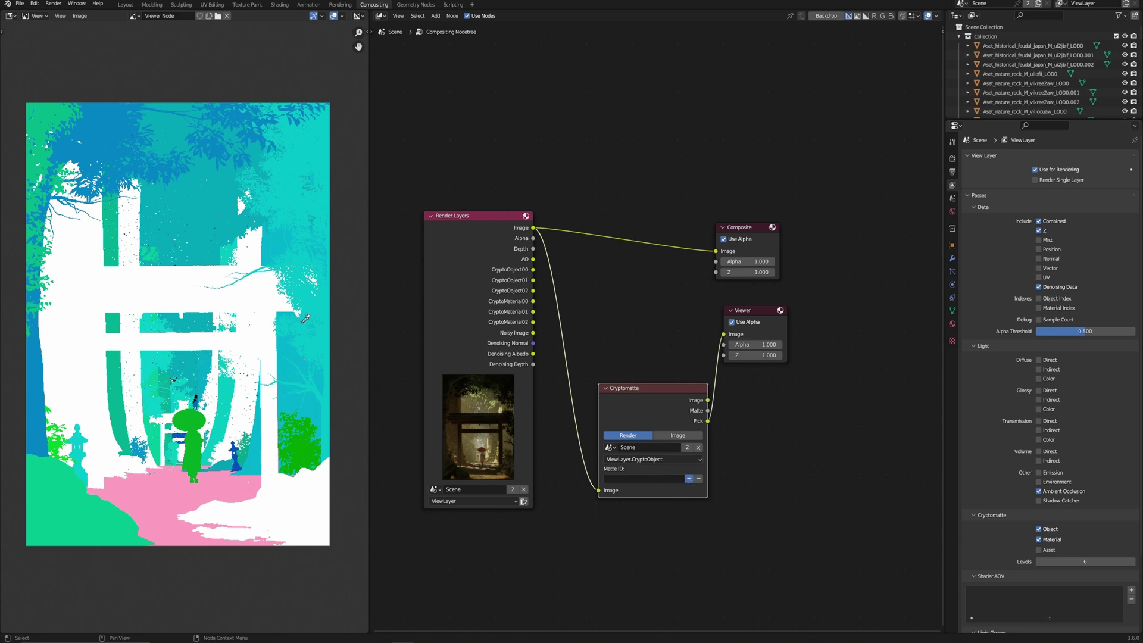
{"action": "left_click", "coordinate": [169, 284]}
{"action": "left_click_drag", "start_coordinate": [708, 400], "coordinate": [721, 336]}
{"action": "left_click_drag", "start_coordinate": [664, 406], "coordinate": [644, 400]}
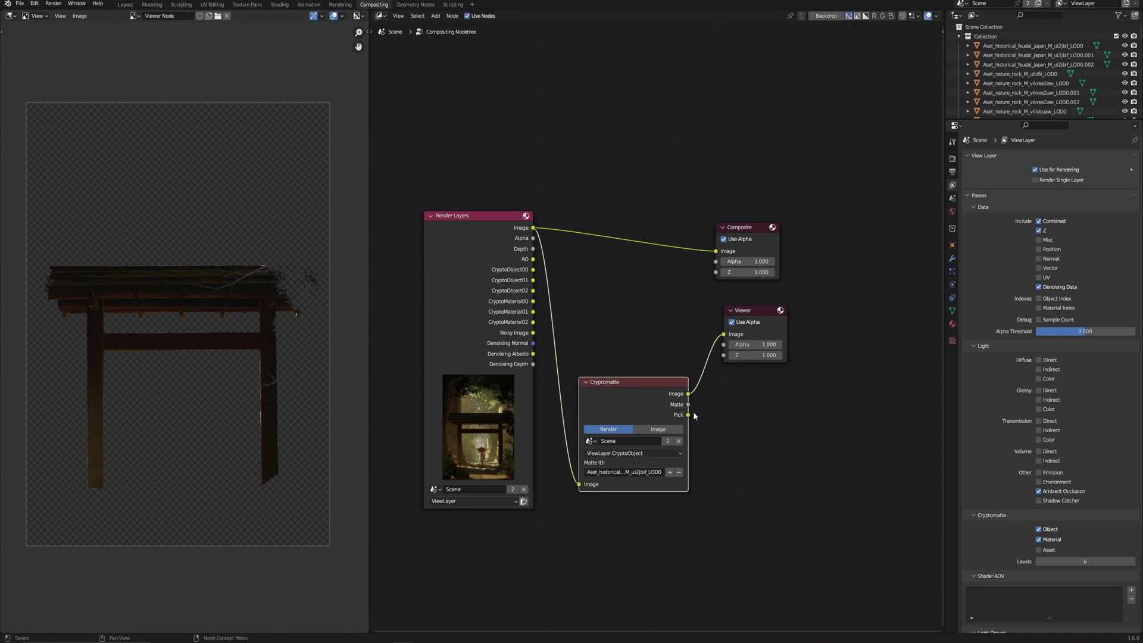
Add the foreground rock, remove the torii gate, and add the tree trunk to the matte
{"action": "left_click", "coordinate": [670, 472]}
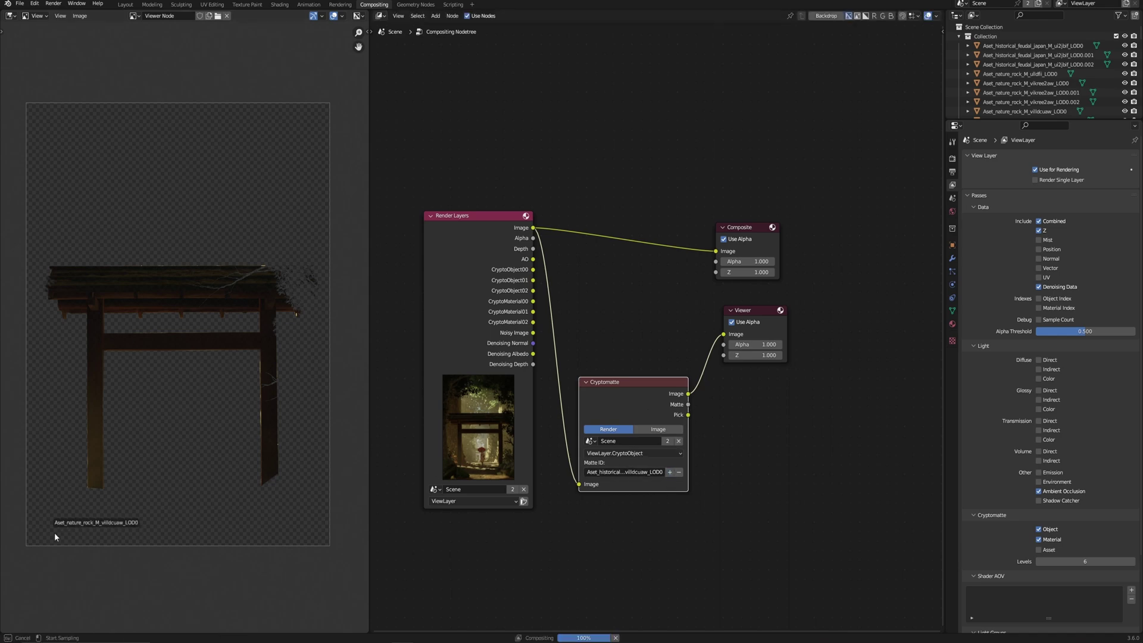
{"action": "left_click", "coordinate": [56, 530]}
{"action": "scroll", "coordinate": [108, 488], "scroll_direction": "up", "scroll_amount": 1}
{"action": "scroll", "coordinate": [133, 463], "scroll_direction": "up", "scroll_amount": 2}
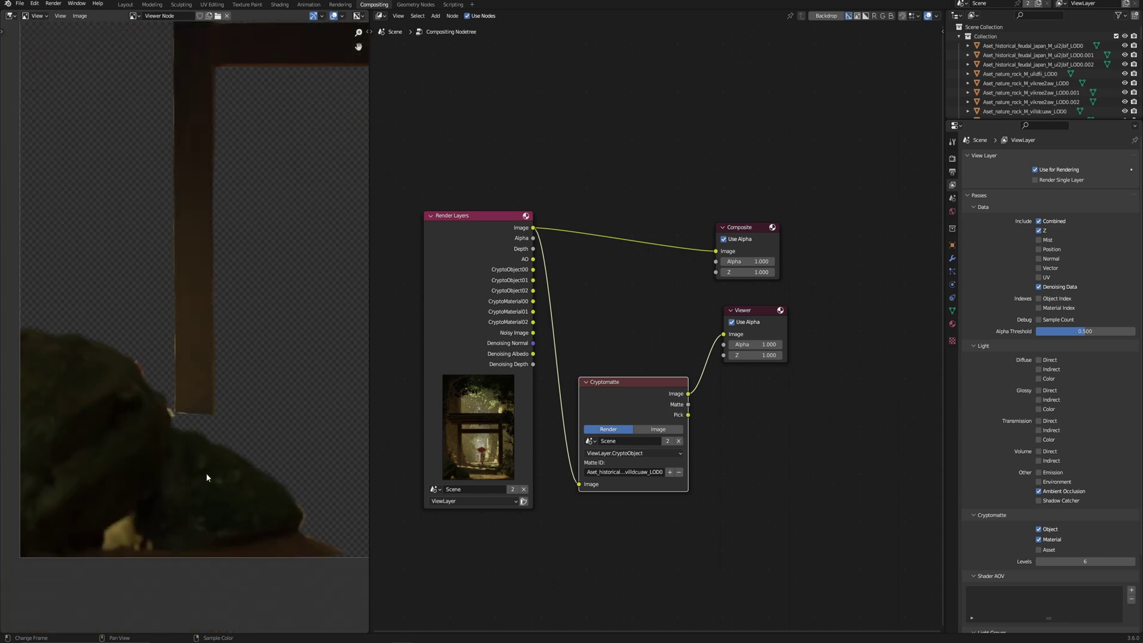
{"action": "scroll", "coordinate": [176, 448], "scroll_direction": "down", "scroll_amount": 3}
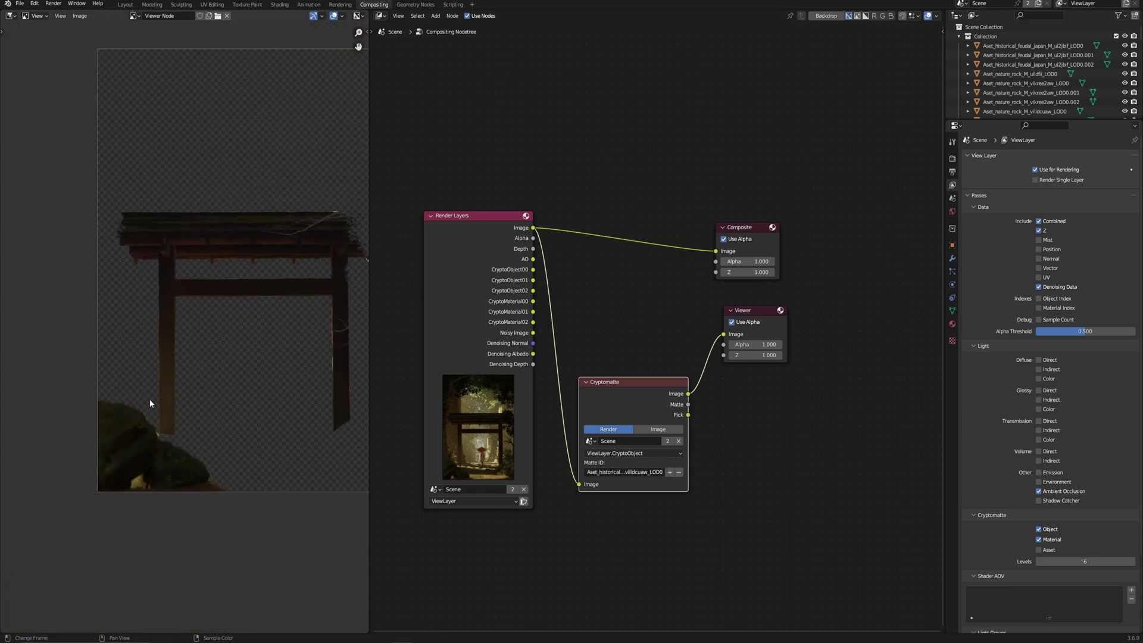
{"action": "left_click", "coordinate": [680, 476]}
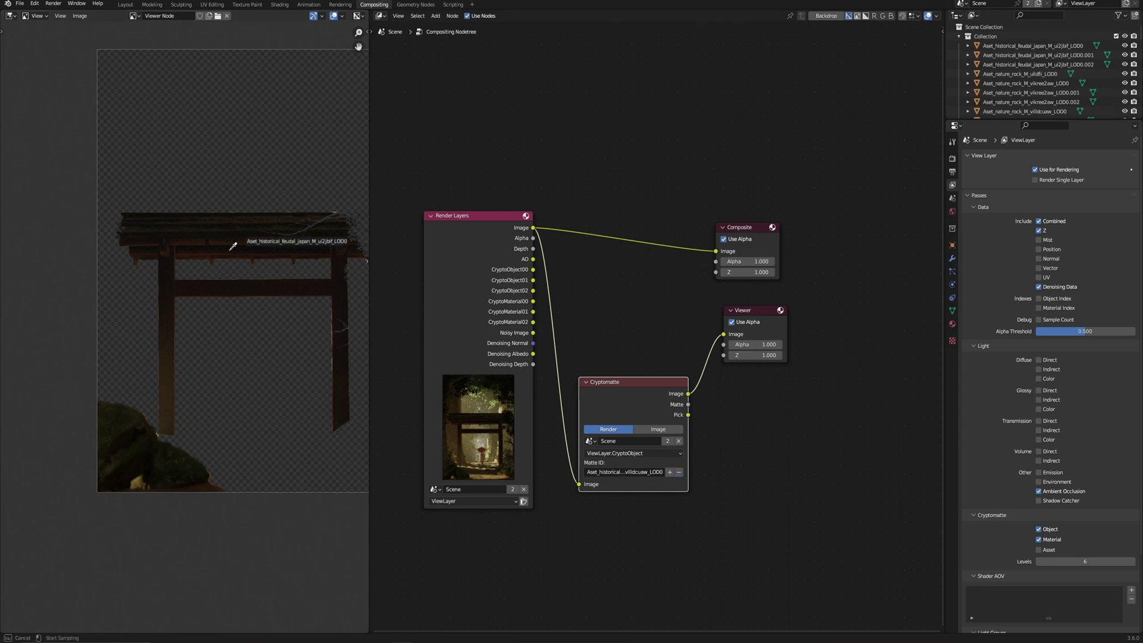
{"action": "left_click", "coordinate": [202, 223]}
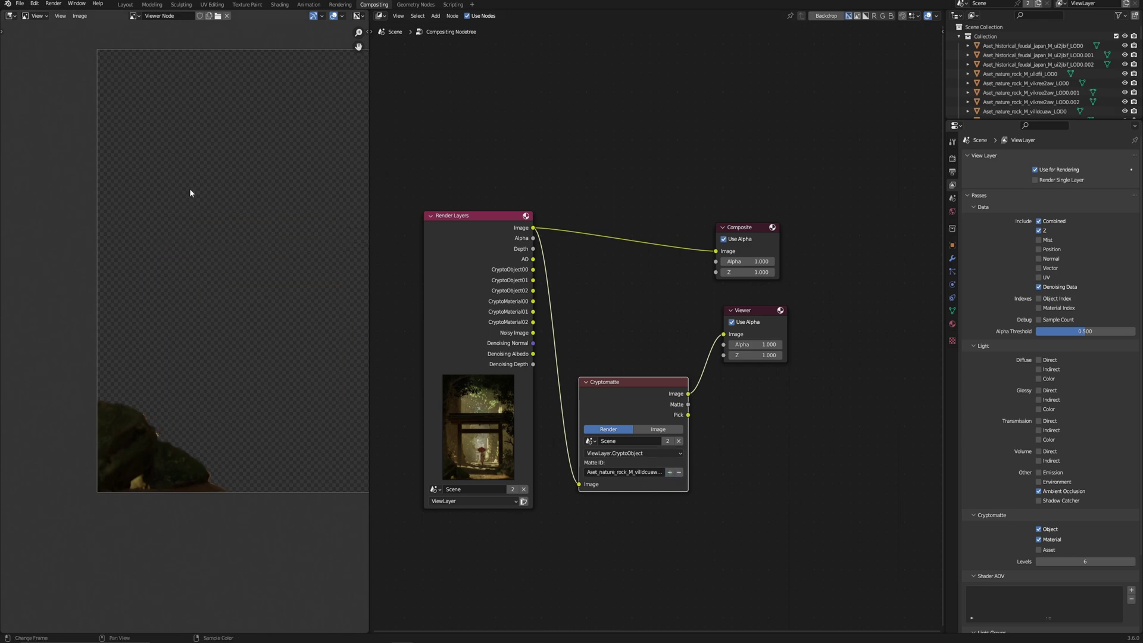
{"action": "left_click", "coordinate": [156, 161]}
{"action": "middle_click_drag", "start_coordinate": [207, 287], "coordinate": [209, 305]}
{"action": "scroll", "coordinate": [193, 297], "scroll_direction": "up", "scroll_amount": 1}
{"action": "middle_click_drag", "start_coordinate": [143, 285], "coordinate": [172, 231]}
{"action": "scroll", "coordinate": [169, 244], "scroll_direction": "up", "scroll_amount": 1}
{"action": "scroll", "coordinate": [182, 290], "scroll_direction": "down", "scroll_amount": 1}
Add a Color Balance fed by the render, output to the Viewer, with trunk matte as Fac and slight Lift
{"action": "scroll", "coordinate": [178, 292], "scroll_direction": "down", "scroll_amount": 4}
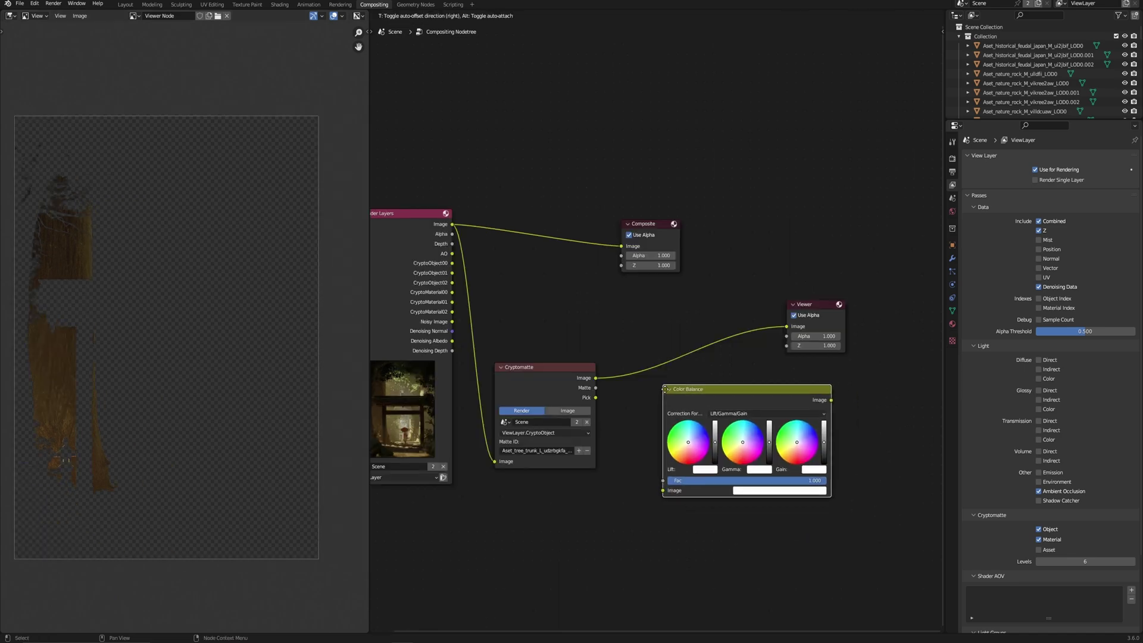
{"action": "left_click", "coordinate": [644, 475]}
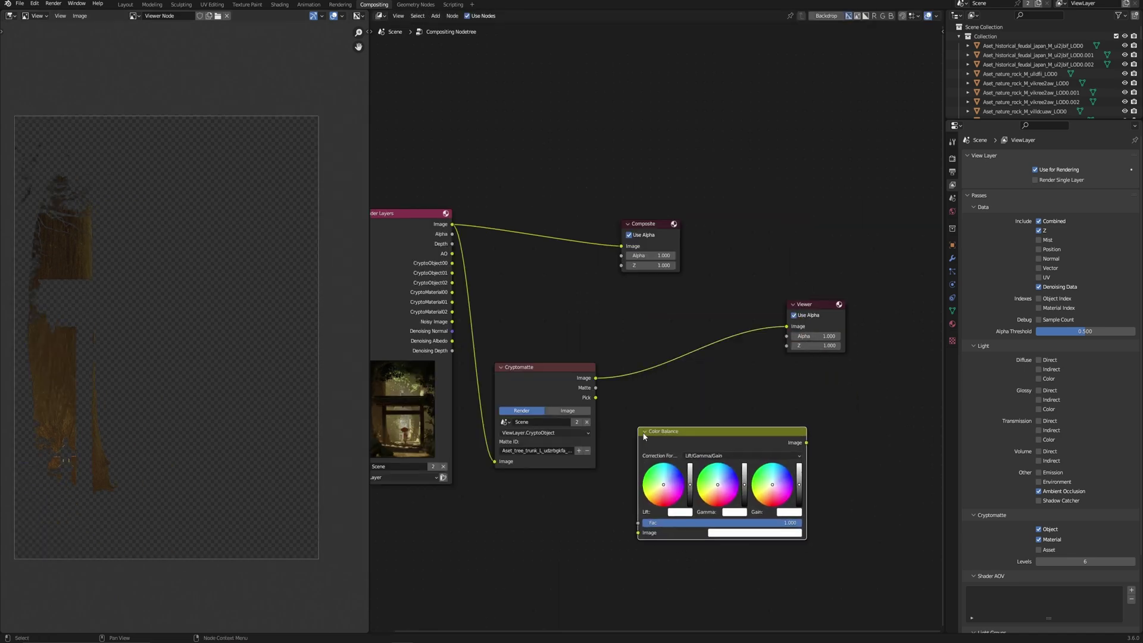
{"action": "left_click_drag", "start_coordinate": [451, 225], "coordinate": [641, 534]}
{"action": "left_click_drag", "start_coordinate": [763, 442], "coordinate": [732, 301]}
{"action": "left_click", "coordinate": [763, 443], "text": "ctrl+shift"}
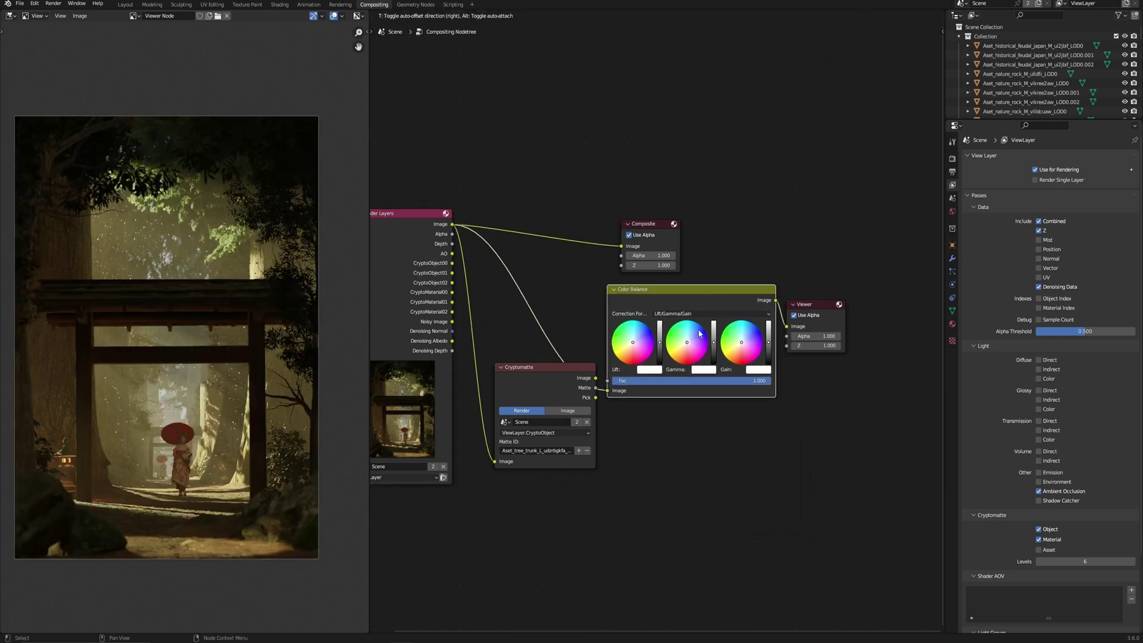
{"action": "left_click_drag", "start_coordinate": [520, 464], "coordinate": [516, 573]}
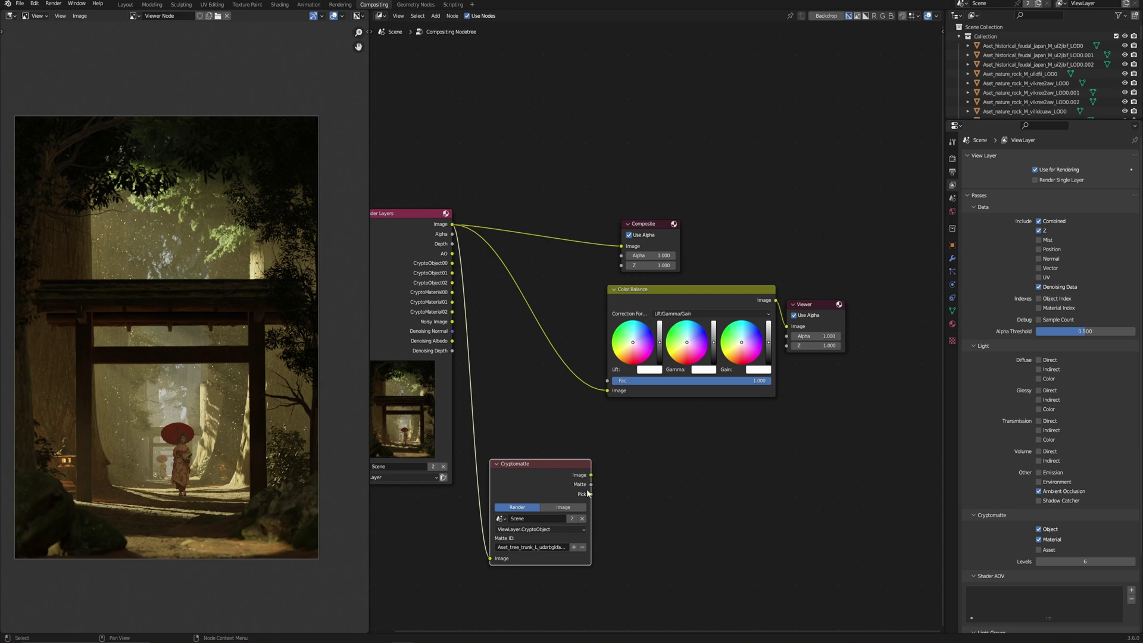
{"action": "left_click_drag", "start_coordinate": [590, 484], "coordinate": [651, 381]}
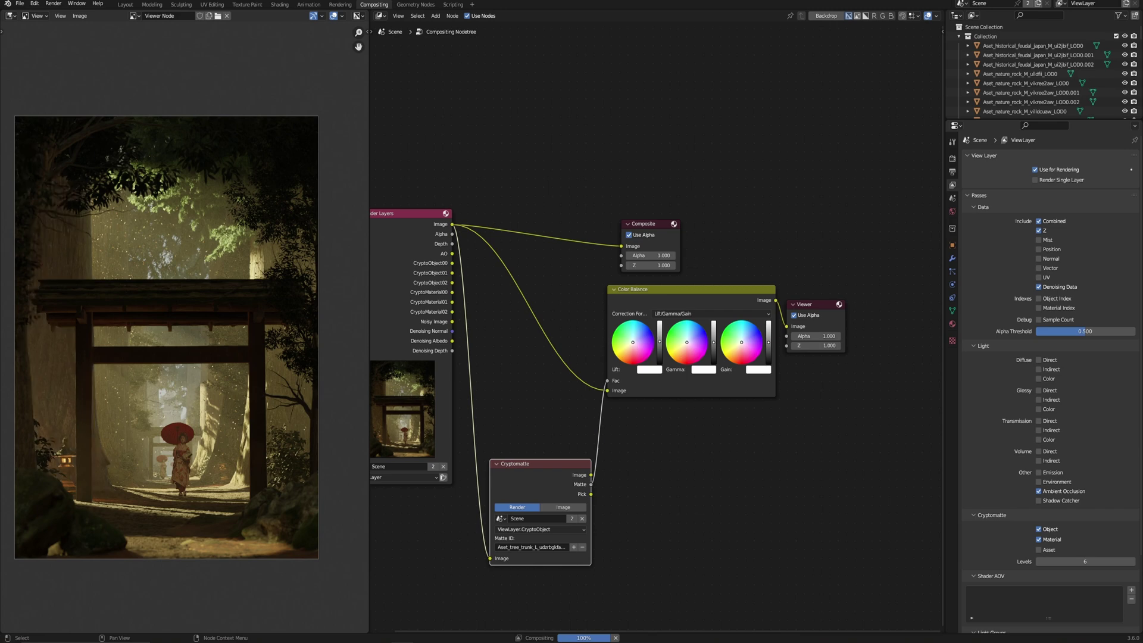
{"action": "left_click_drag", "start_coordinate": [633, 342], "coordinate": [632, 339]}
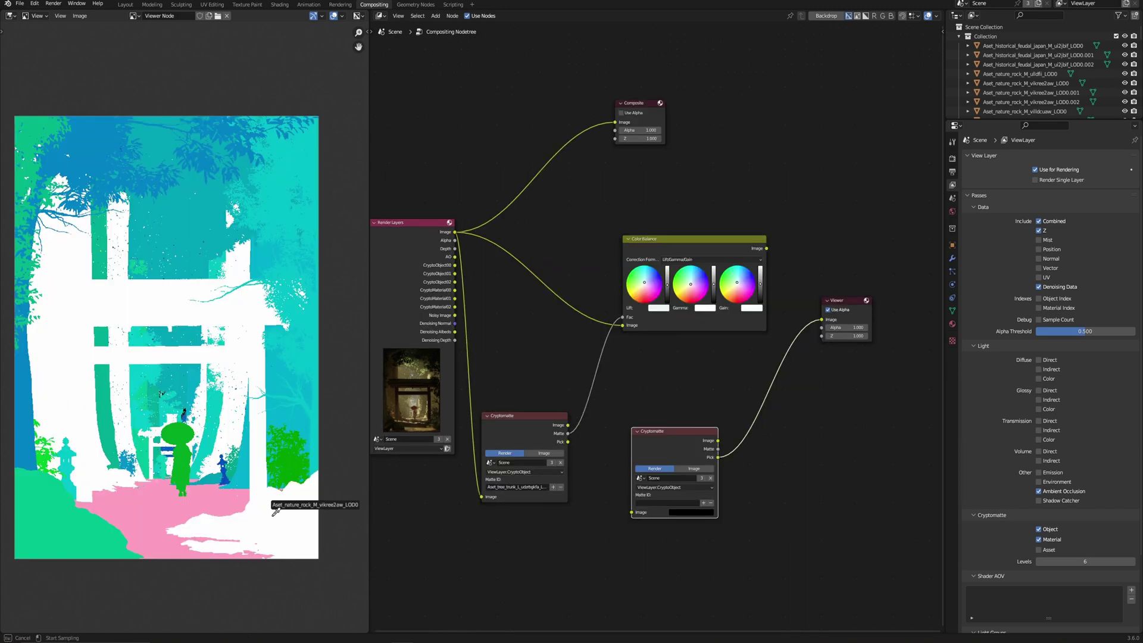
Pick the foreground rock in a second Cryptomatte and add a Mix node using that matte as Fac
{"action": "left_click", "coordinate": [272, 505]}
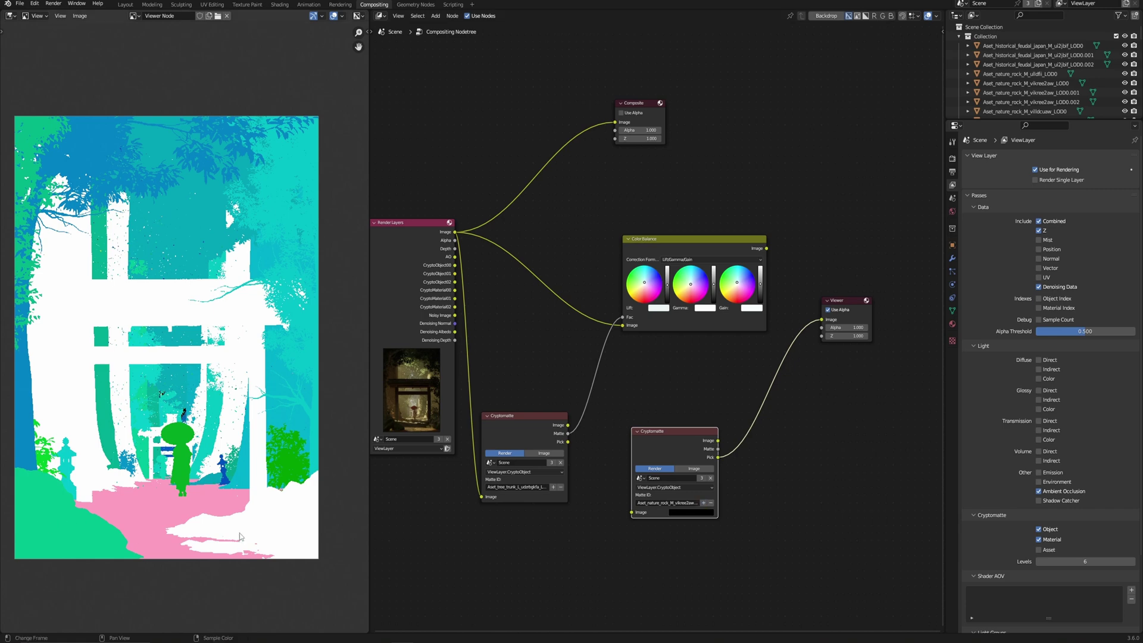
{"action": "left_click", "coordinate": [53, 535]}
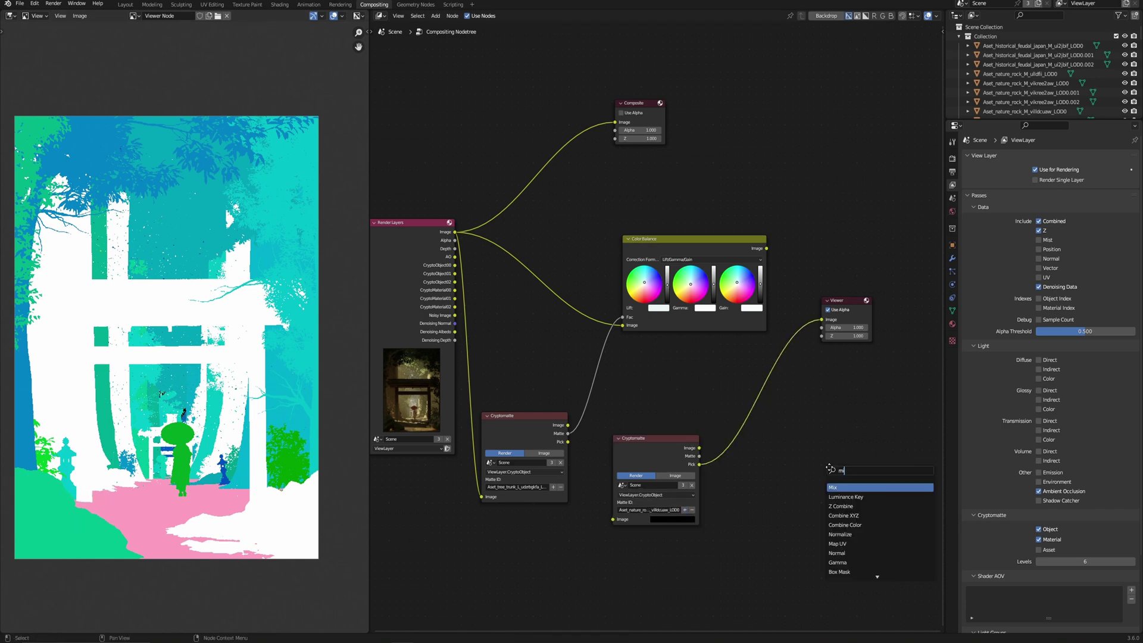
{"action": "key", "text": "Return"}
{"action": "left_click", "coordinate": [809, 431]}
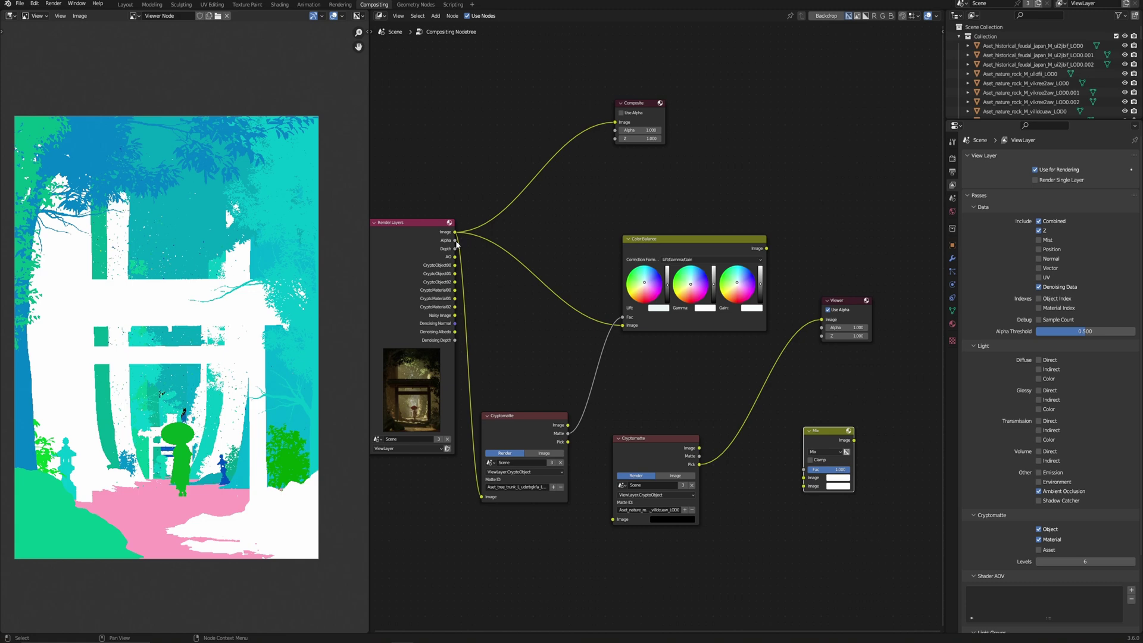
{"action": "left_click_drag", "start_coordinate": [454, 232], "coordinate": [803, 477]}
{"action": "left_click_drag", "start_coordinate": [854, 440], "coordinate": [821, 320]}
{"action": "left_click_drag", "start_coordinate": [821, 431], "coordinate": [767, 357]}
{"action": "left_click_drag", "start_coordinate": [700, 456], "coordinate": [749, 395]}
Try salmon, green and blue rock tints with Overlay and Color blends, settling on light green
{"action": "left_click", "coordinate": [785, 412]}
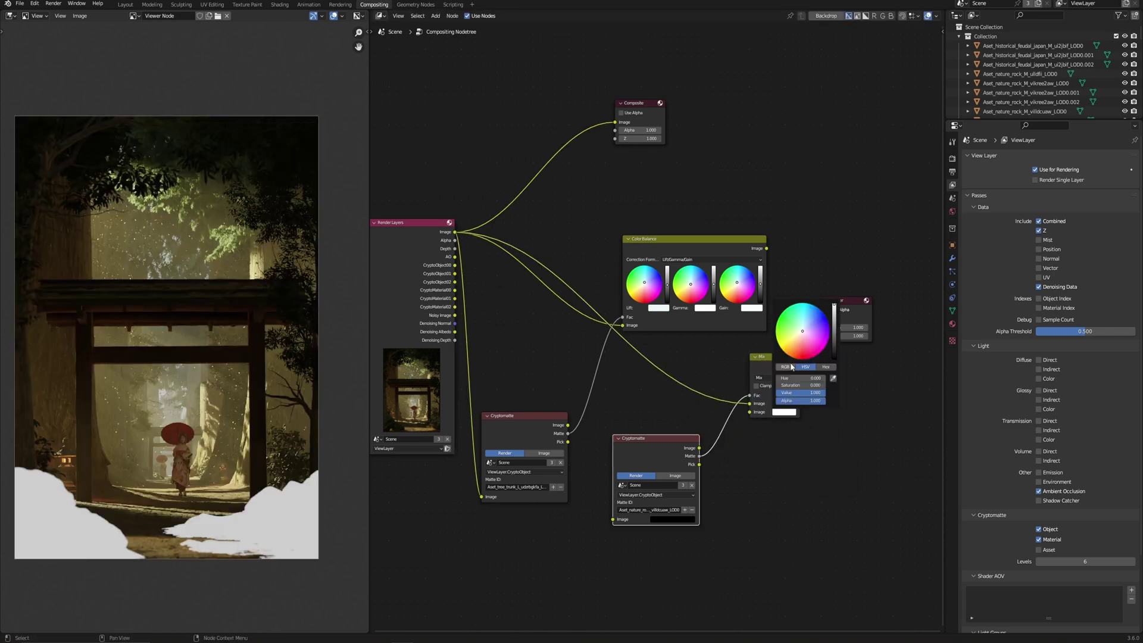
{"action": "left_click", "coordinate": [800, 347]}
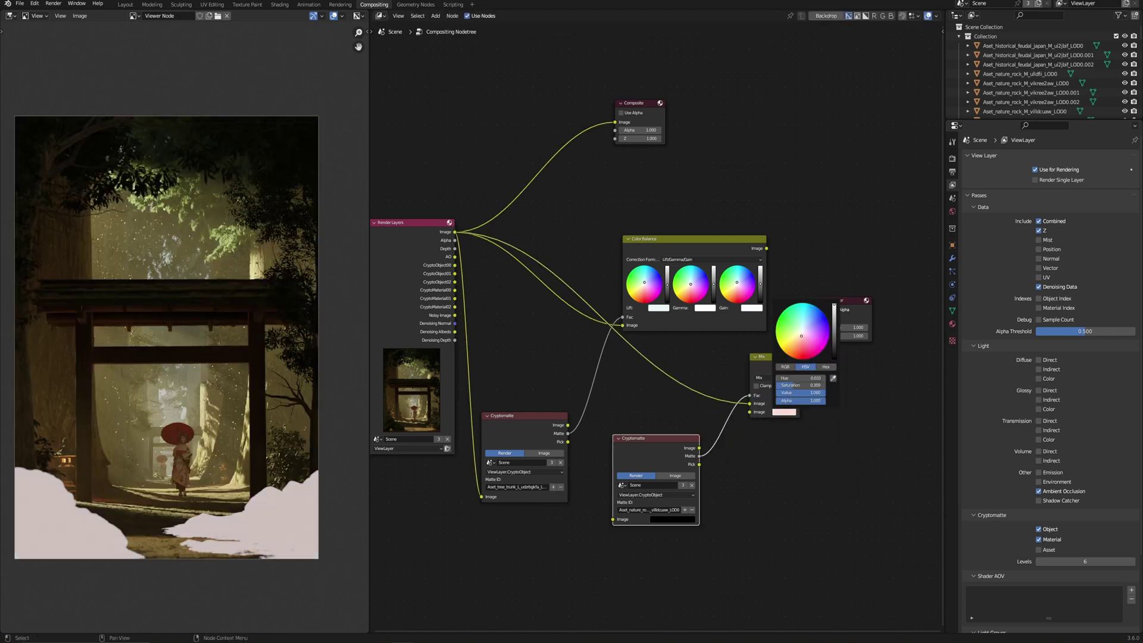
{"action": "left_click", "coordinate": [767, 377]}
{"action": "left_click", "coordinate": [754, 467]}
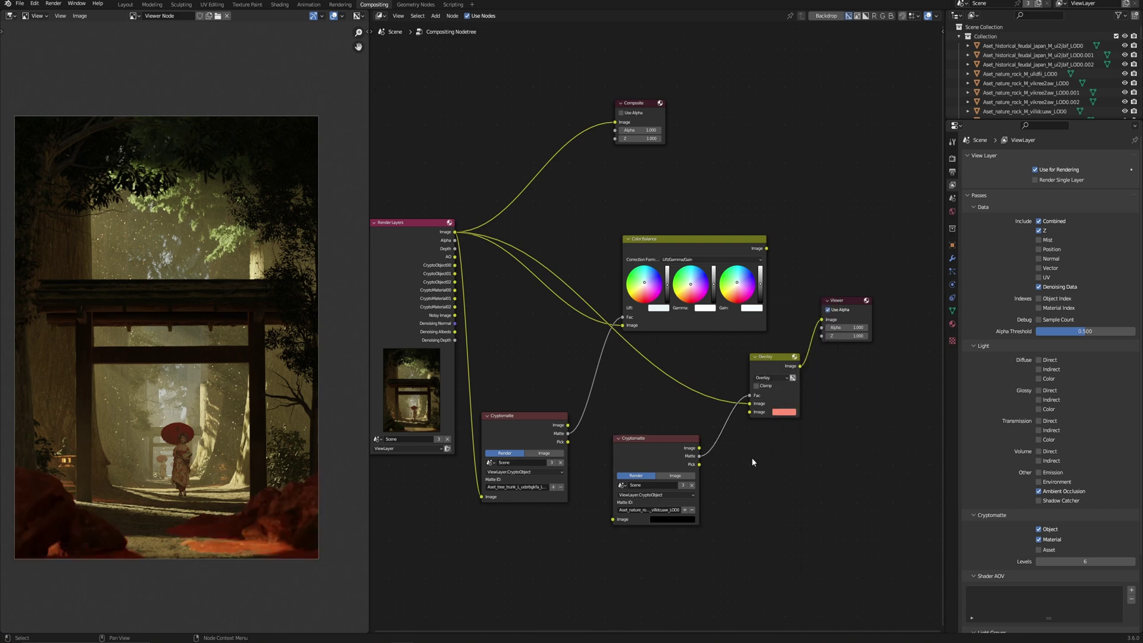
{"action": "left_click", "coordinate": [770, 377]}
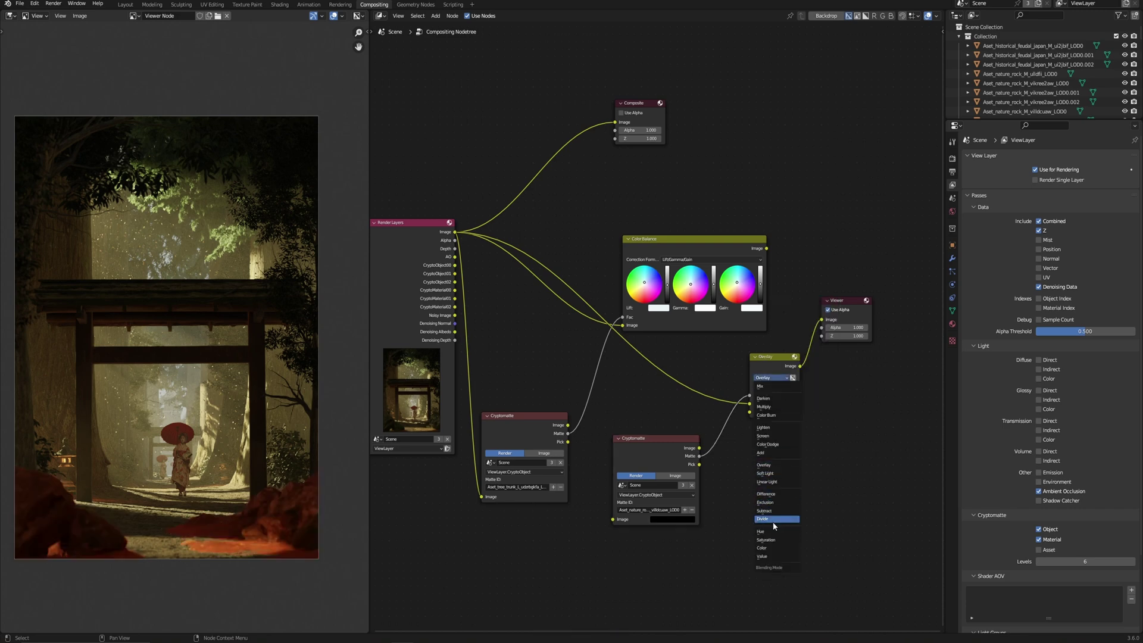
{"action": "left_click", "coordinate": [775, 548]}
{"action": "left_click", "coordinate": [784, 411]}
{"action": "left_click", "coordinate": [775, 331]}
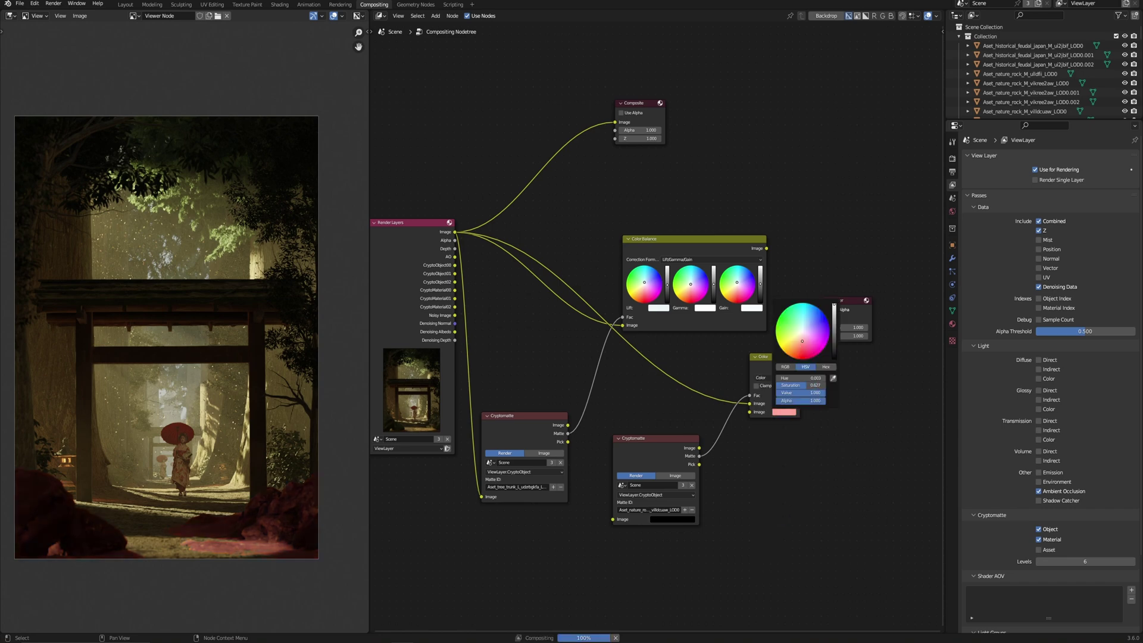
{"action": "left_click_drag", "start_coordinate": [773, 338], "coordinate": [823, 320]}
{"action": "left_click", "coordinate": [790, 323]}
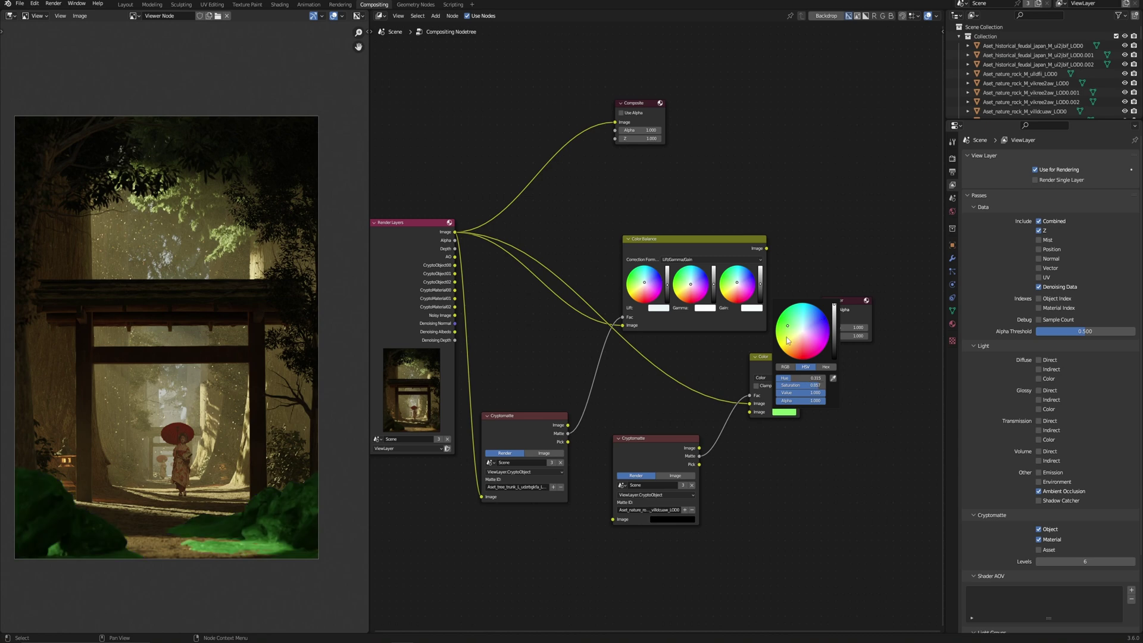
Set the Mix blend back to Overlay and darken the green tint to value 0.409
{"action": "left_click", "coordinate": [779, 379]}
{"action": "left_click", "coordinate": [774, 437]}
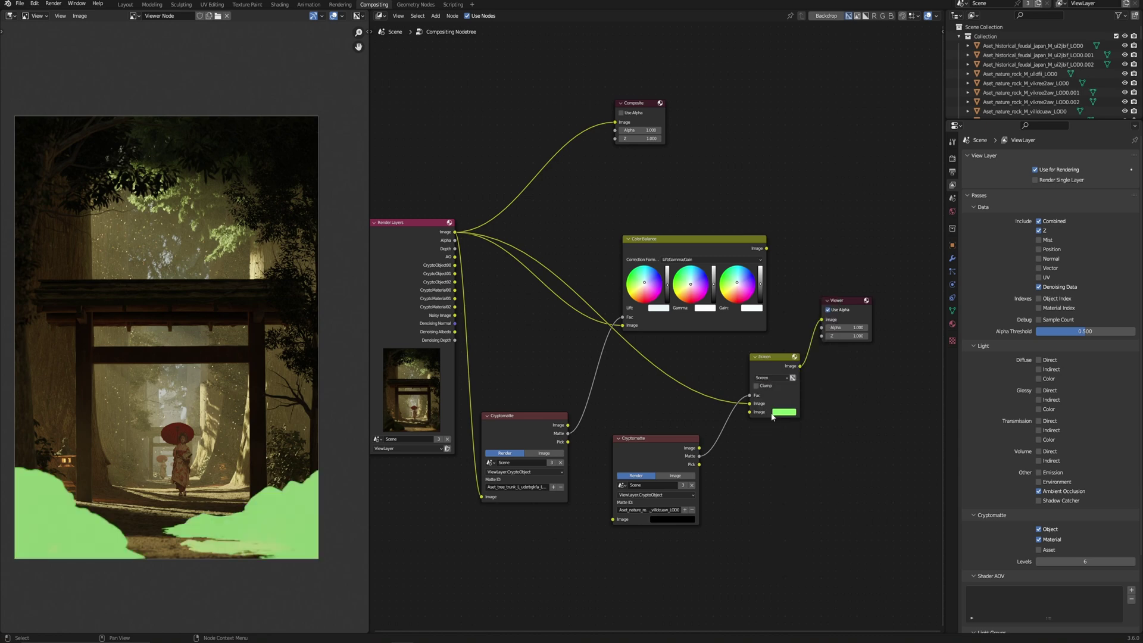
{"action": "left_click", "coordinate": [767, 377]}
{"action": "left_click", "coordinate": [764, 465]}
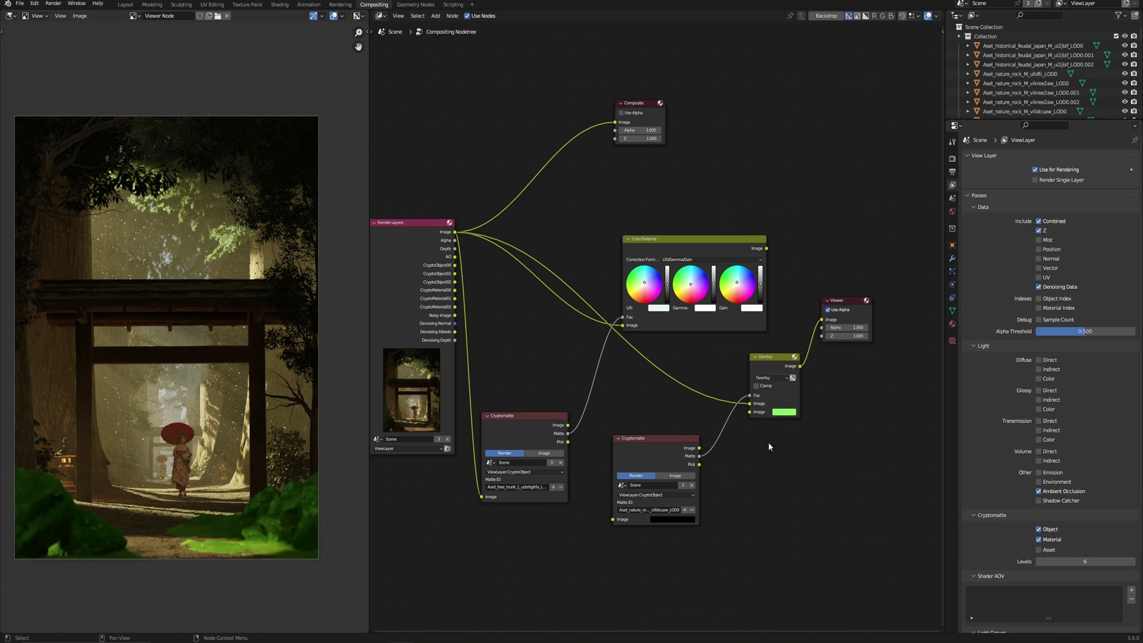
{"action": "left_click", "coordinate": [784, 411]}
{"action": "mouse_move", "coordinate": [834, 305]}
{"action": "left_mouse_down"}
{"action": "mouse_move", "coordinate": [834, 322]}
{"action": "mouse_move", "coordinate": [795, 332]}
{"action": "mouse_move", "coordinate": [834, 333]}
{"action": "mouse_move", "coordinate": [834, 342]}
{"action": "mouse_move", "coordinate": [834, 329]}
{"action": "left_mouse_up"}
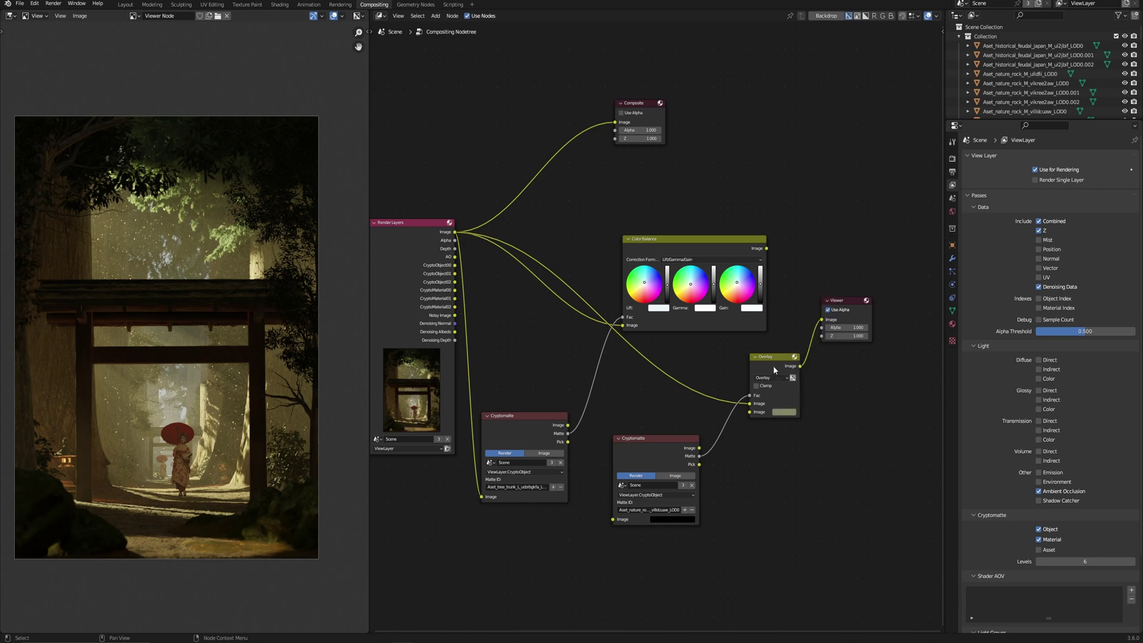
{"action": "left_click", "coordinate": [773, 367]}
Mute and unmute the rock overlay node with M to compare the result
{"action": "key", "text": "m"}
{"action": "key", "text": "m"}
{"action": "key", "text": "m"}
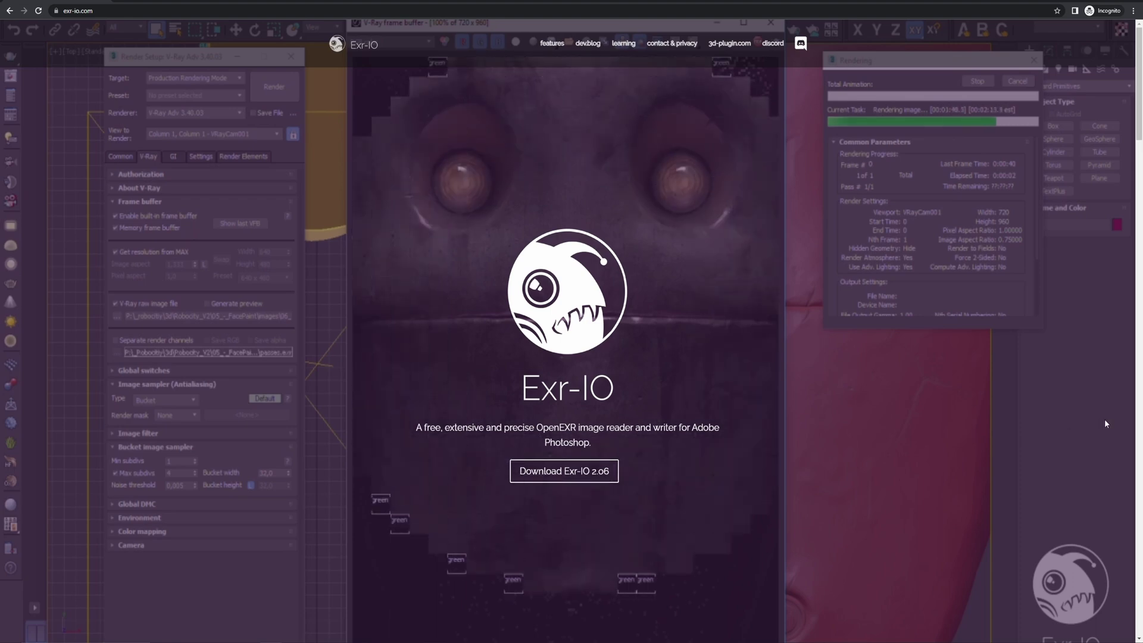
{"action": "scroll", "coordinate": [1104, 424], "scroll_direction": "down", "scroll_amount": 10}
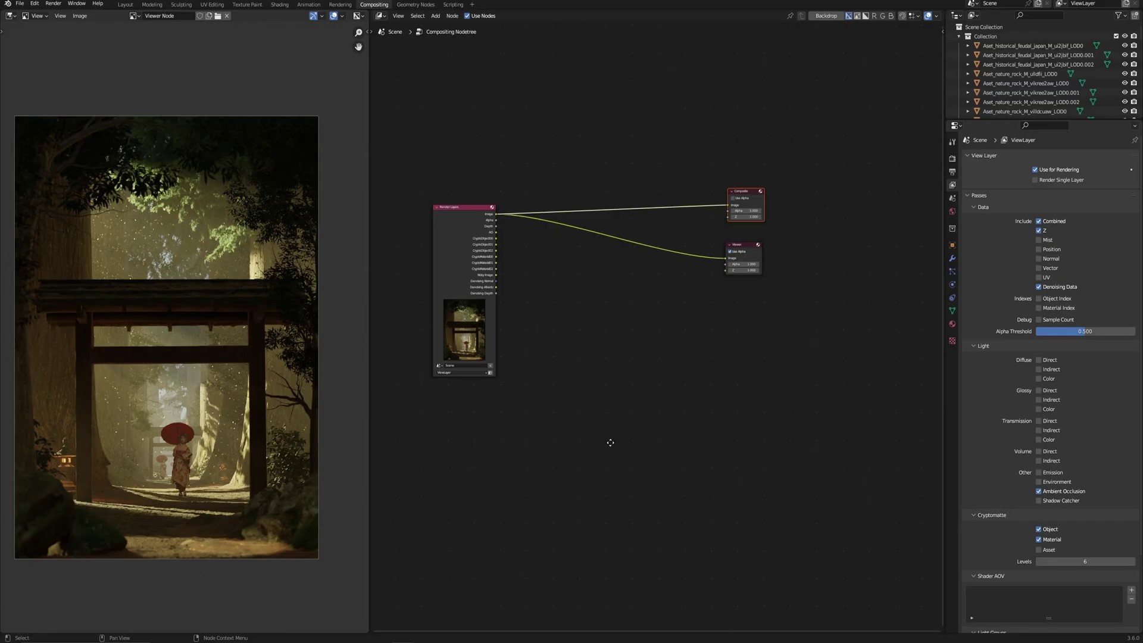
Add a File Output node set to OpenEXR MultiLayer and give it extra inputs
{"action": "scroll", "coordinate": [610, 442], "scroll_direction": "up", "scroll_amount": 1}
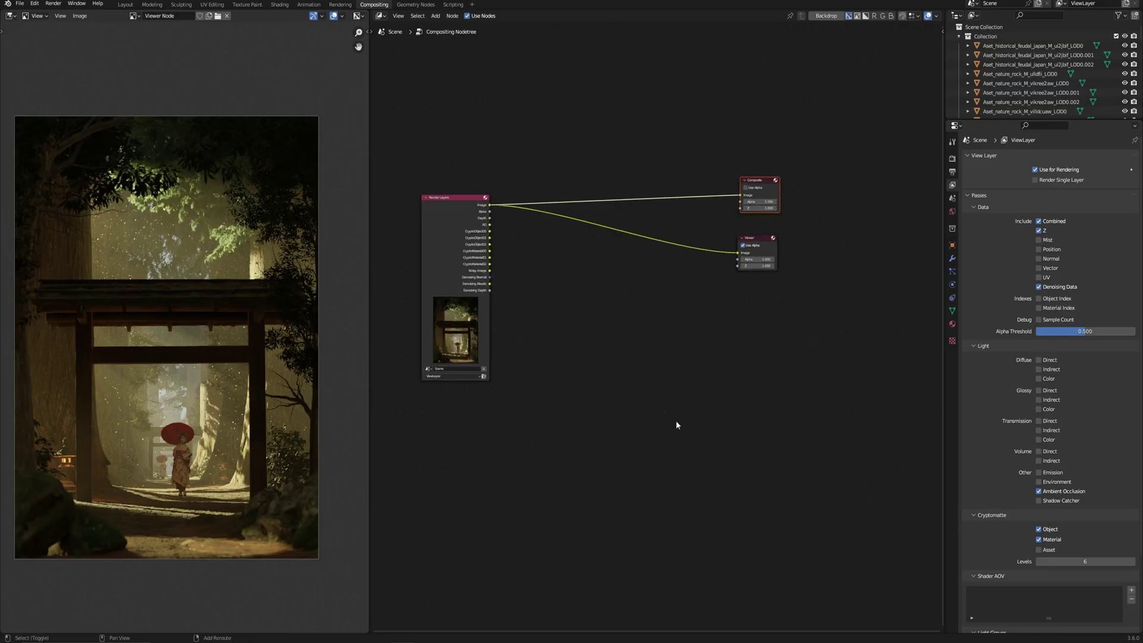
{"action": "key", "text": "shift+a"}
{"action": "type", "text": "fil"}
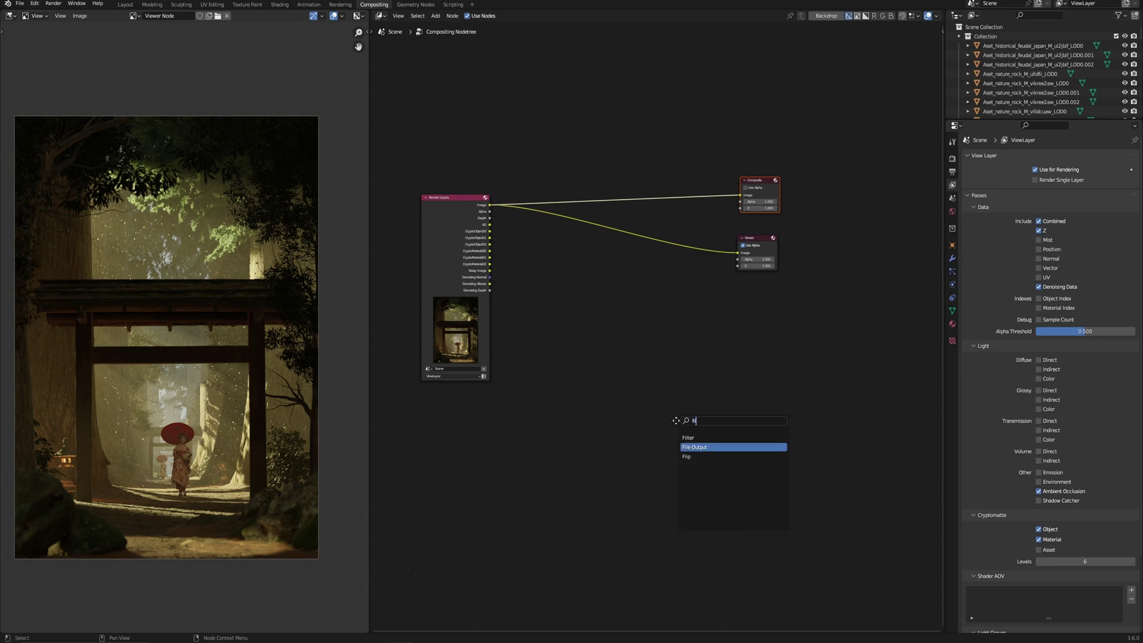
{"action": "left_click", "coordinate": [694, 447]}
{"action": "left_click", "coordinate": [743, 376]}
{"action": "key", "text": "n"}
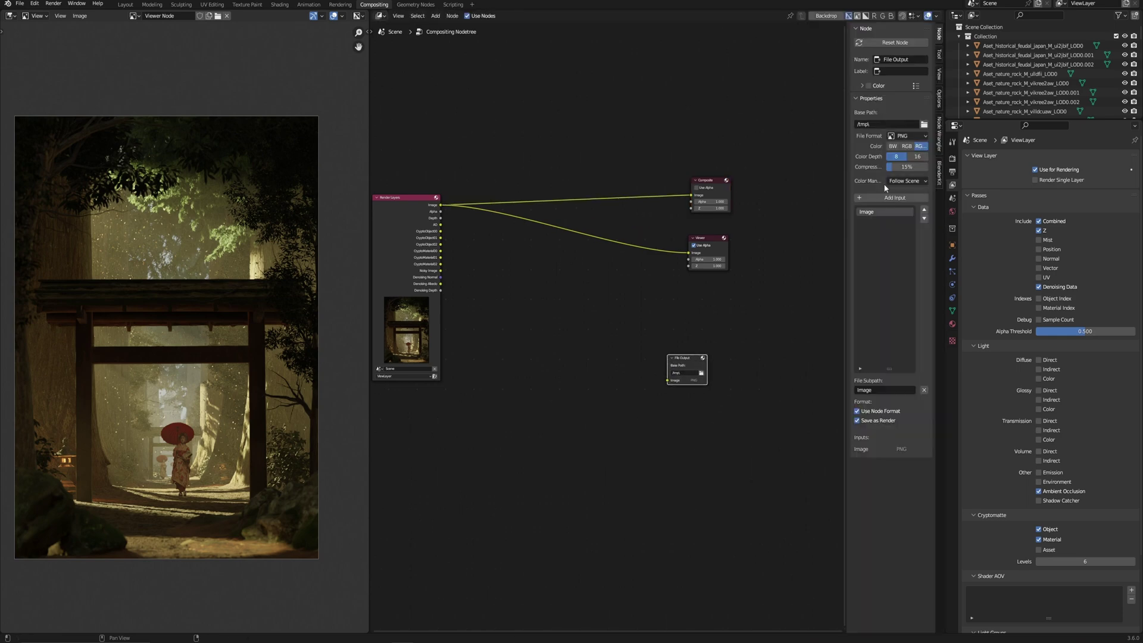
{"action": "left_click", "coordinate": [908, 135]}
{"action": "left_click", "coordinate": [964, 185]}
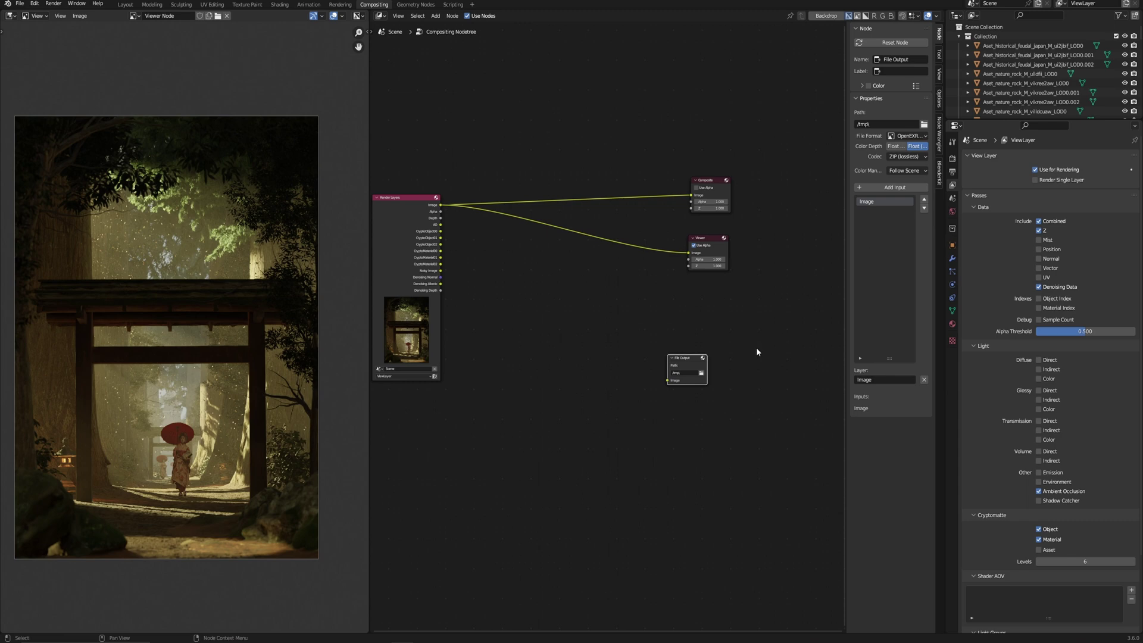
{"action": "key", "text": "g"}
{"action": "left_click", "coordinate": [780, 299]}
{"action": "left_click", "coordinate": [895, 187]}
{"action": "left_click", "coordinate": [895, 187]}
{"action": "left_click", "coordinate": [895, 188]}
{"action": "double_click", "coordinate": [895, 187]}
{"action": "double_click", "coordinate": [895, 188]}
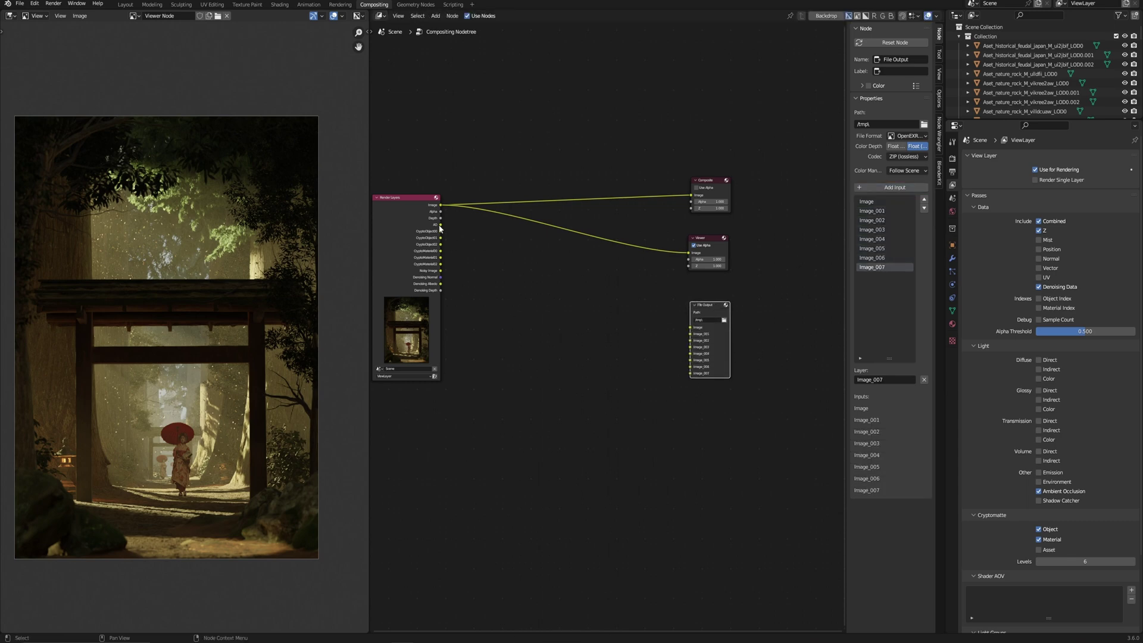
Connect the Image, Crypto, Alpha, Depth and AO passes to the File Output inputs
{"action": "left_click_drag", "start_coordinate": [440, 205], "coordinate": [702, 336]}
{"action": "scroll", "coordinate": [448, 223], "scroll_direction": "up", "scroll_amount": 1}
{"action": "left_click_drag", "start_coordinate": [412, 223], "coordinate": [703, 343]}
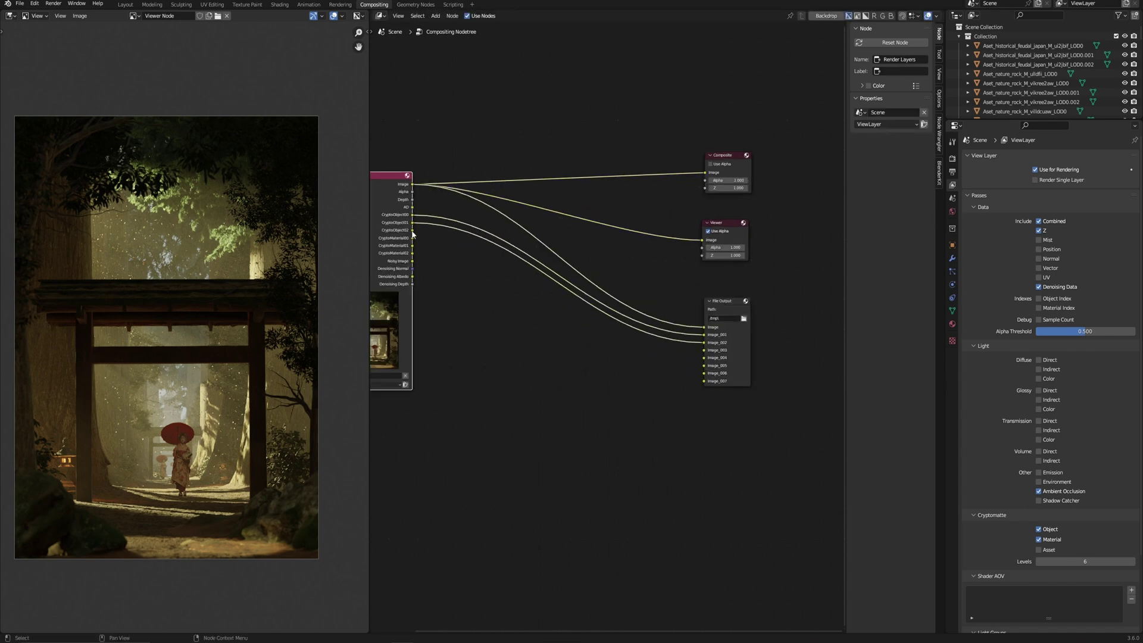
{"action": "key", "text": "f"}
{"action": "key", "text": "f"}
{"action": "key", "text": "f"}
{"action": "key", "text": "f"}
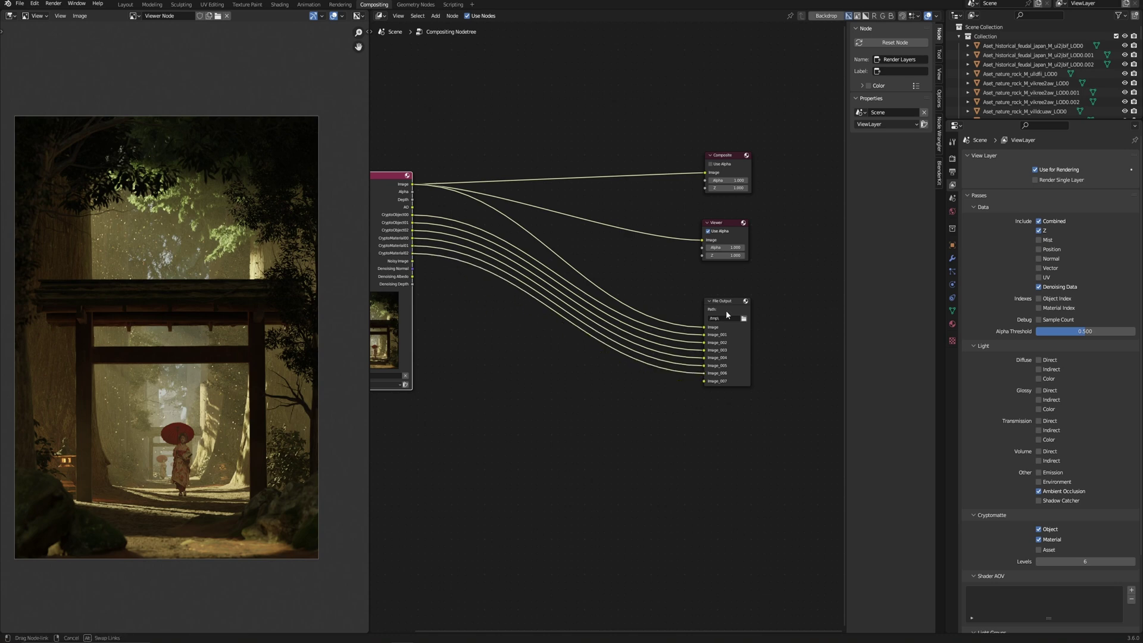
{"action": "left_click", "coordinate": [726, 314]}
{"action": "double_click", "coordinate": [881, 187]}
{"action": "left_click_drag", "start_coordinate": [412, 191], "coordinate": [704, 381]}
{"action": "left_click_drag", "start_coordinate": [412, 199], "coordinate": [704, 388]}
{"action": "left_click_drag", "start_coordinate": [412, 207], "coordinate": [704, 396]}
Link AO to the Image_009 input, then Render Image from the Rendering workspace
{"action": "left_click", "coordinate": [719, 308]}
{"action": "middle_click_drag", "start_coordinate": [574, 418], "coordinate": [640, 416]}
{"action": "left_click", "coordinate": [640, 420]}
{"action": "left_click", "coordinate": [340, 5]}
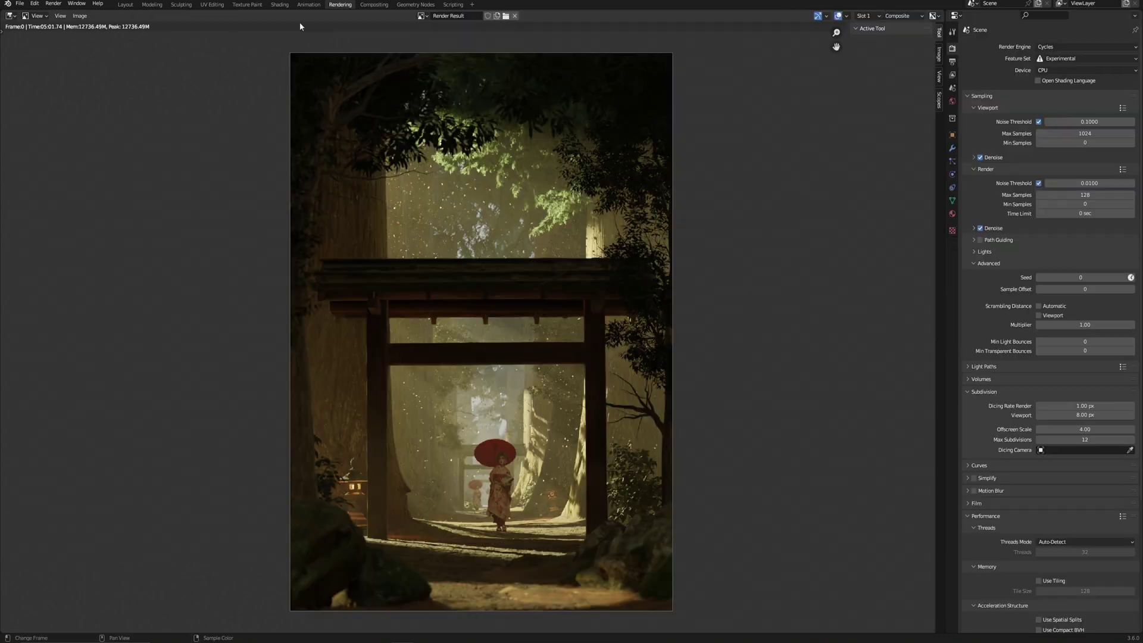
{"action": "left_click", "coordinate": [53, 4]}
{"action": "left_click", "coordinate": [68, 13]}
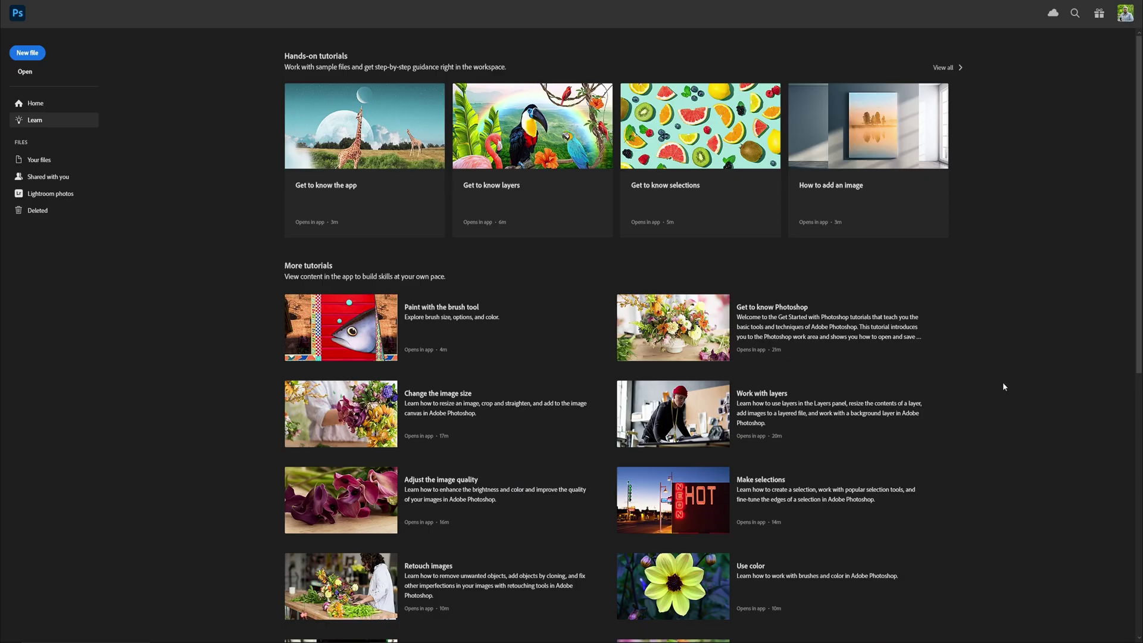
Open Japan.exr as an Exr-IO file, confirm the import options, and decline Cryptomatte decoding
{"action": "left_click", "coordinate": [20, 0]}
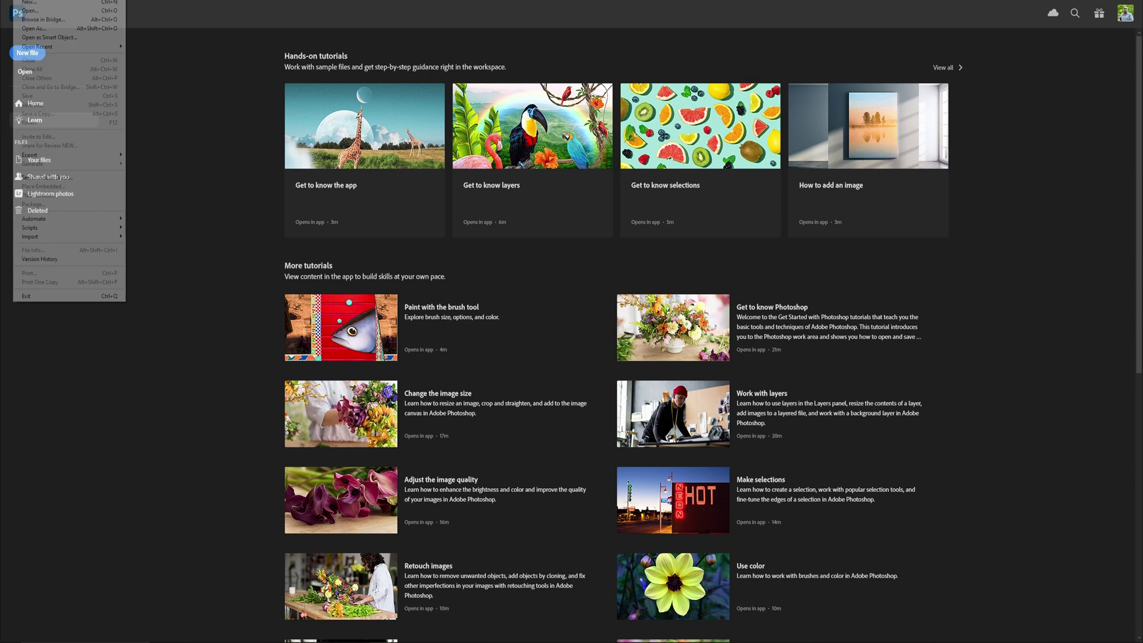
{"action": "left_click", "coordinate": [30, 10]}
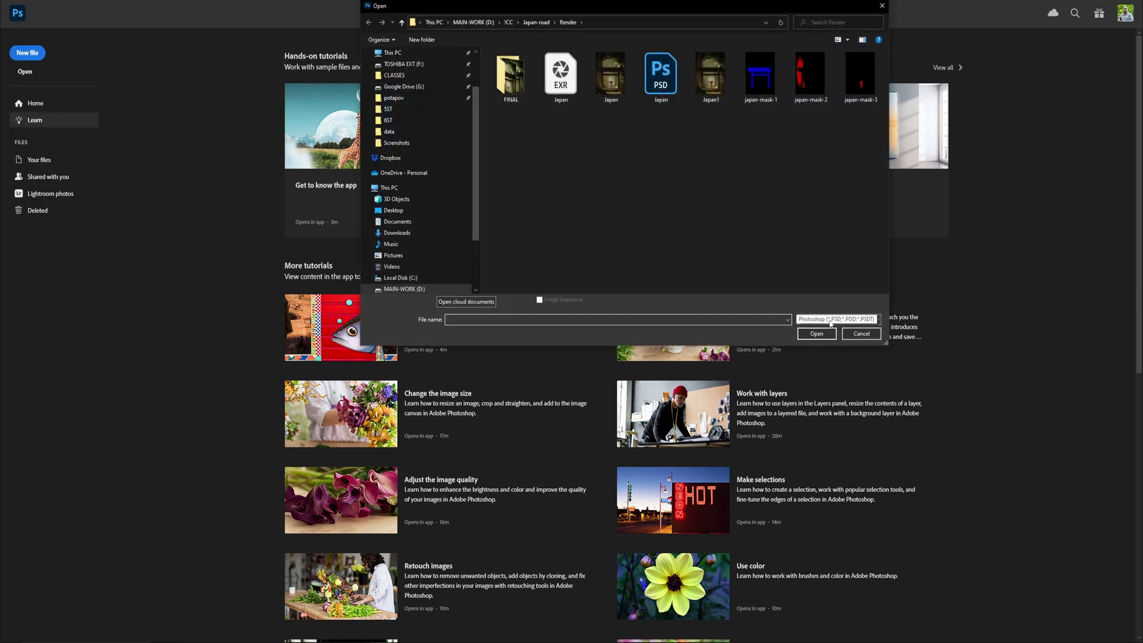
{"action": "left_click", "coordinate": [831, 323]}
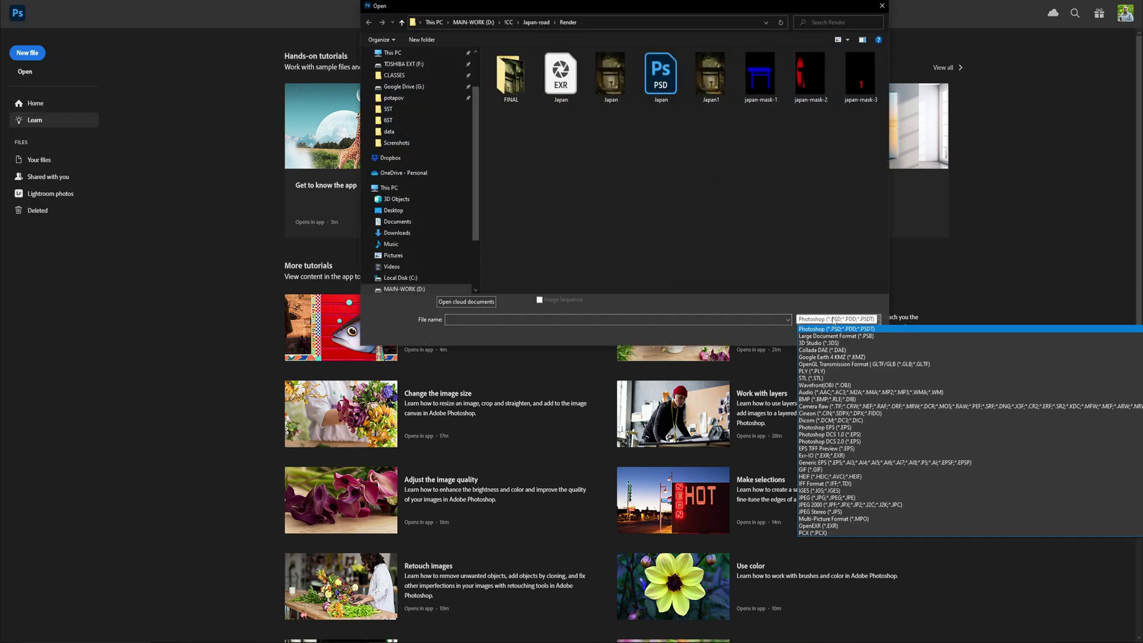
{"action": "left_click", "coordinate": [836, 455]}
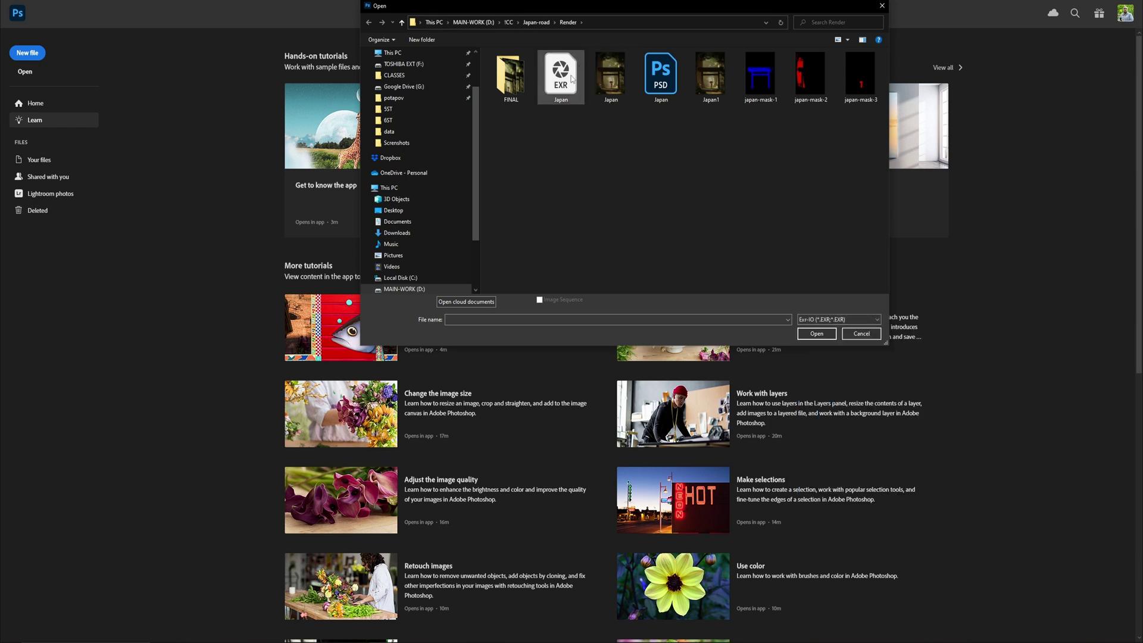
{"action": "double_click", "coordinate": [571, 78]}
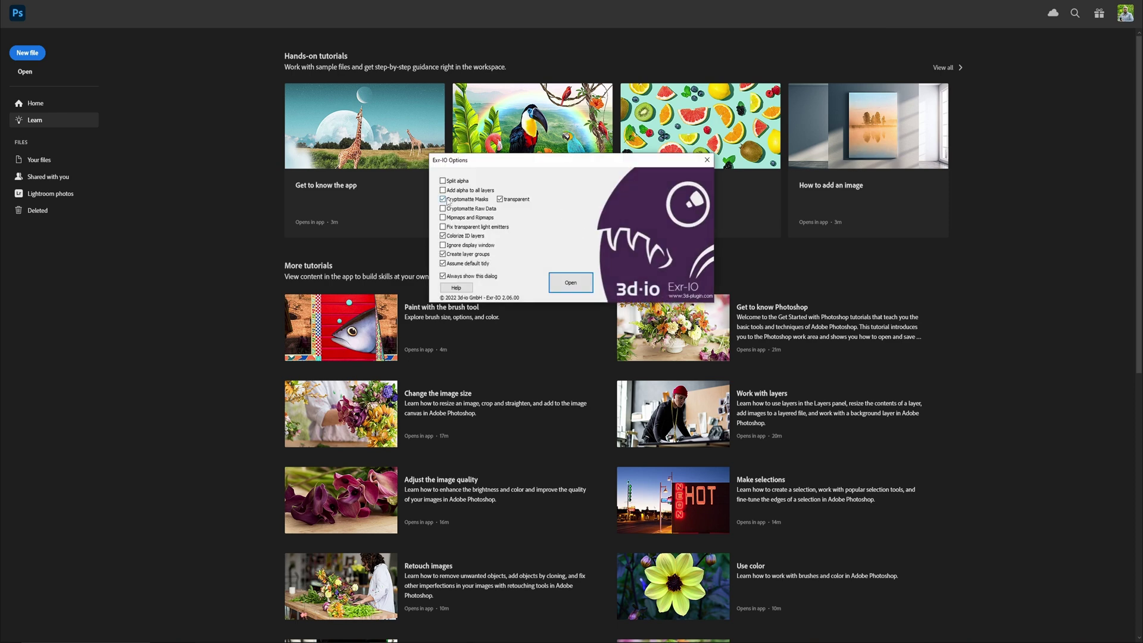
{"action": "left_click", "coordinate": [579, 283]}
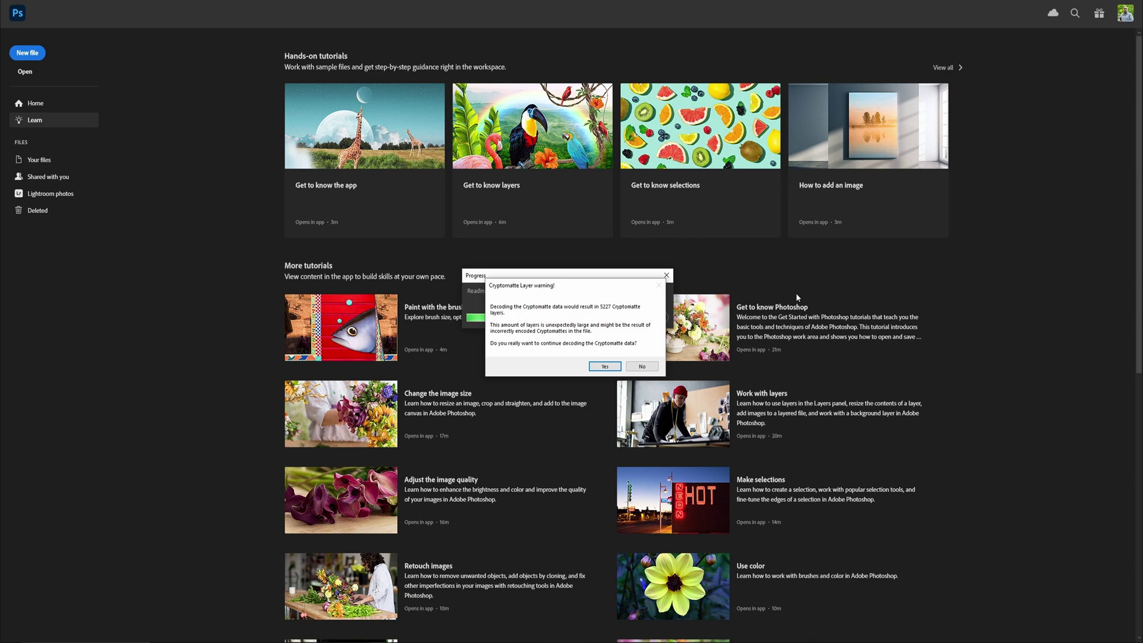
{"action": "left_click", "coordinate": [641, 367]}
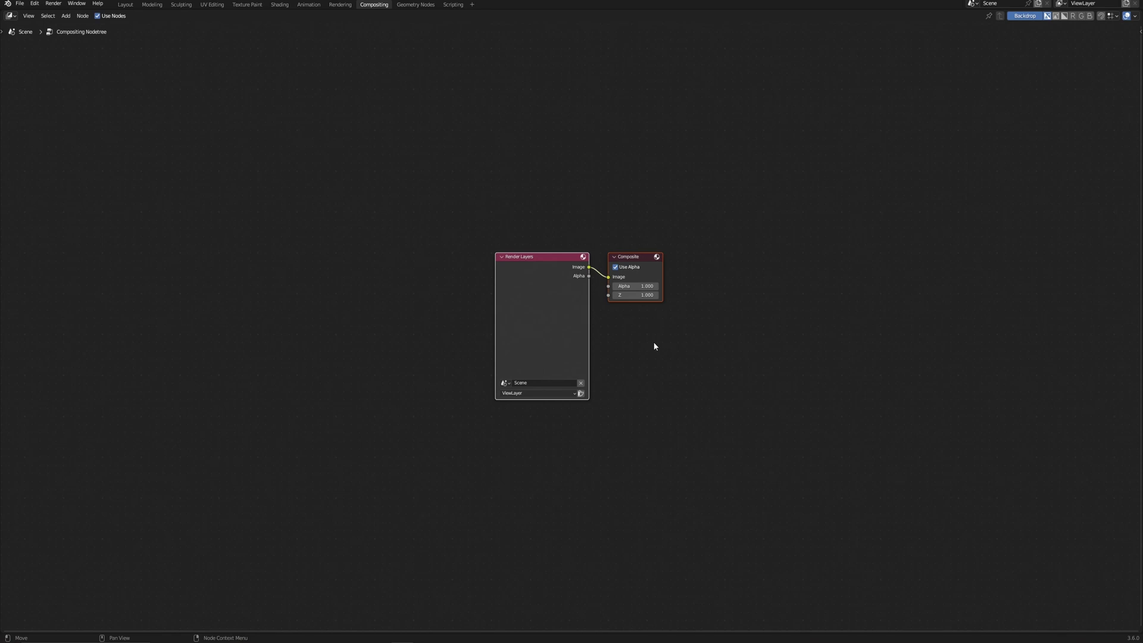
Replace the old compositing nodes with an Image node loading japan.exr
{"action": "key", "text": "x"}
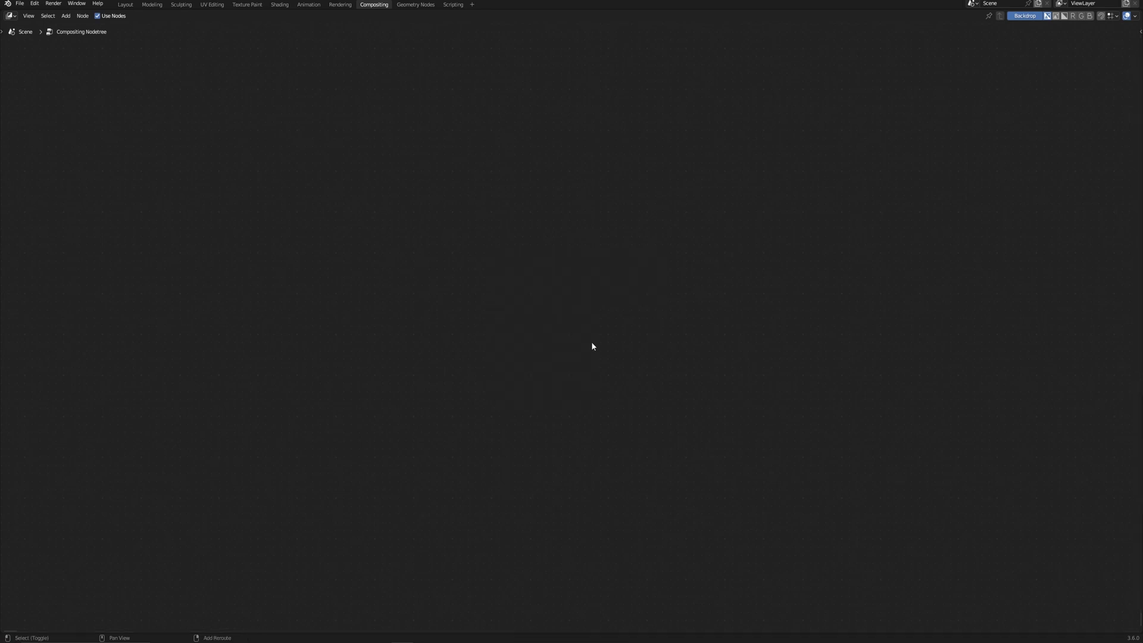
{"action": "key", "text": "shift+a"}
{"action": "type", "text": "image"}
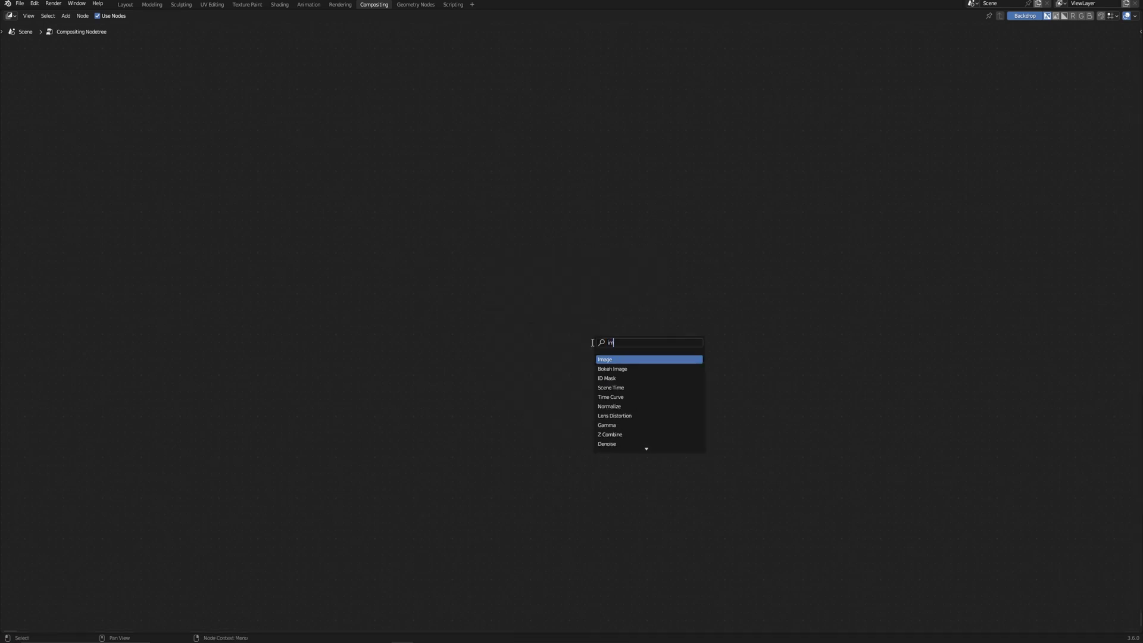
{"action": "key", "text": "Return"}
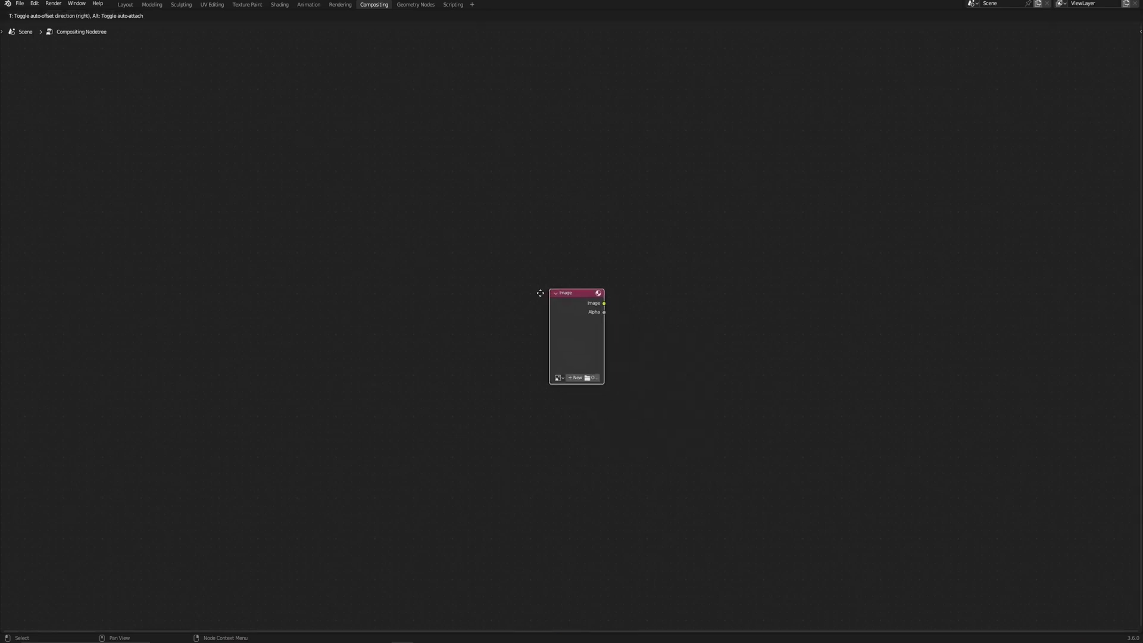
{"action": "left_click", "coordinate": [513, 285]}
{"action": "left_click", "coordinate": [553, 364]}
{"action": "key", "text": "Escape"}
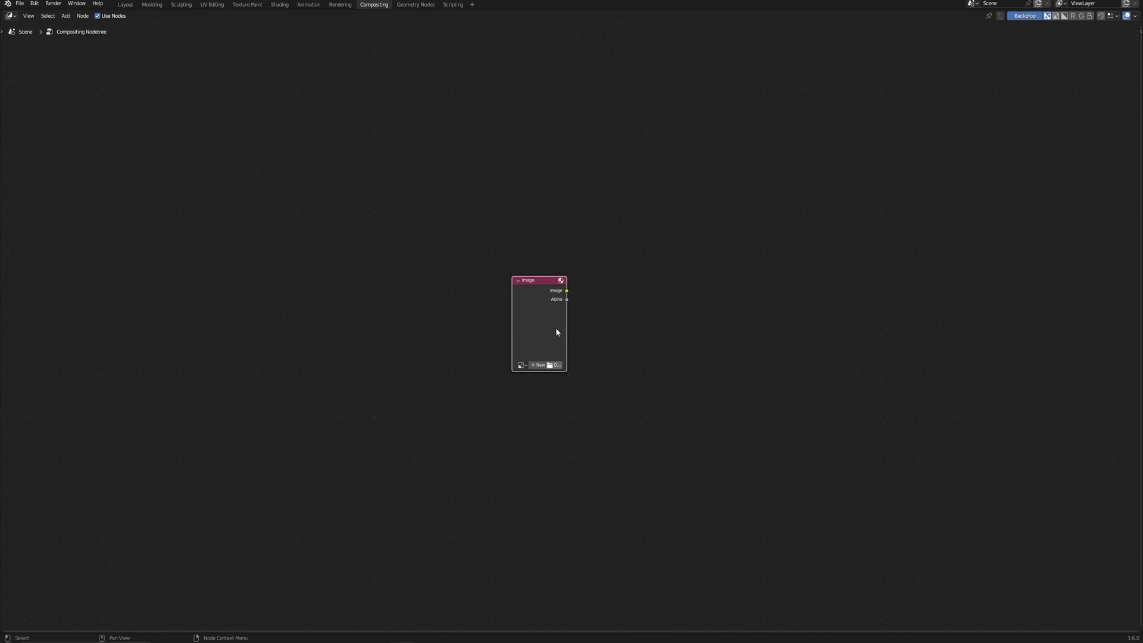
{"action": "left_click_drag", "start_coordinate": [533, 301], "coordinate": [417, 228]}
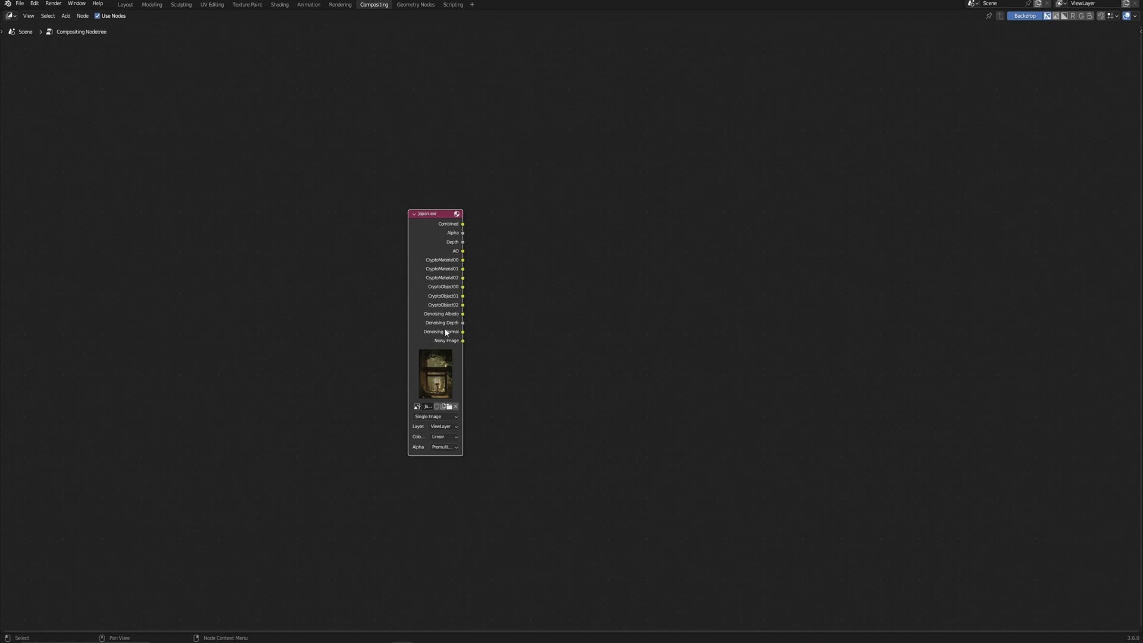
Add a Viewer node and wire japan.exr's Combined output into it
{"action": "left_click", "coordinate": [595, 255]}
{"action": "key", "text": "shift+a"}
{"action": "left_click", "coordinate": [598, 257]}
{"action": "type", "text": "v"}
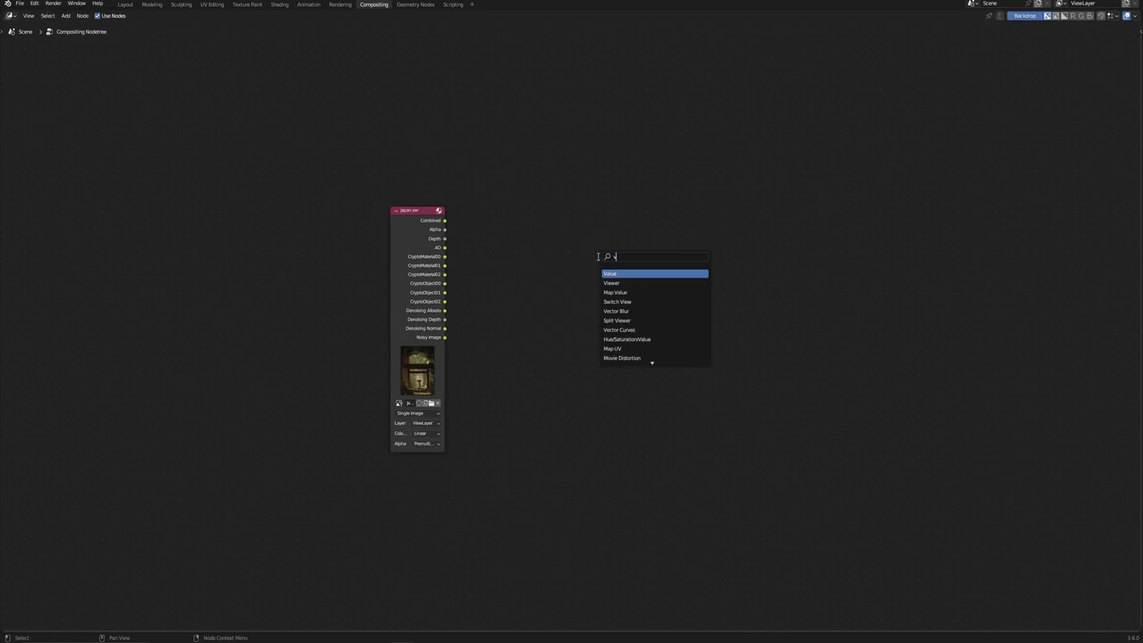
{"action": "type", "text": "i"}
{"action": "key", "text": "Return"}
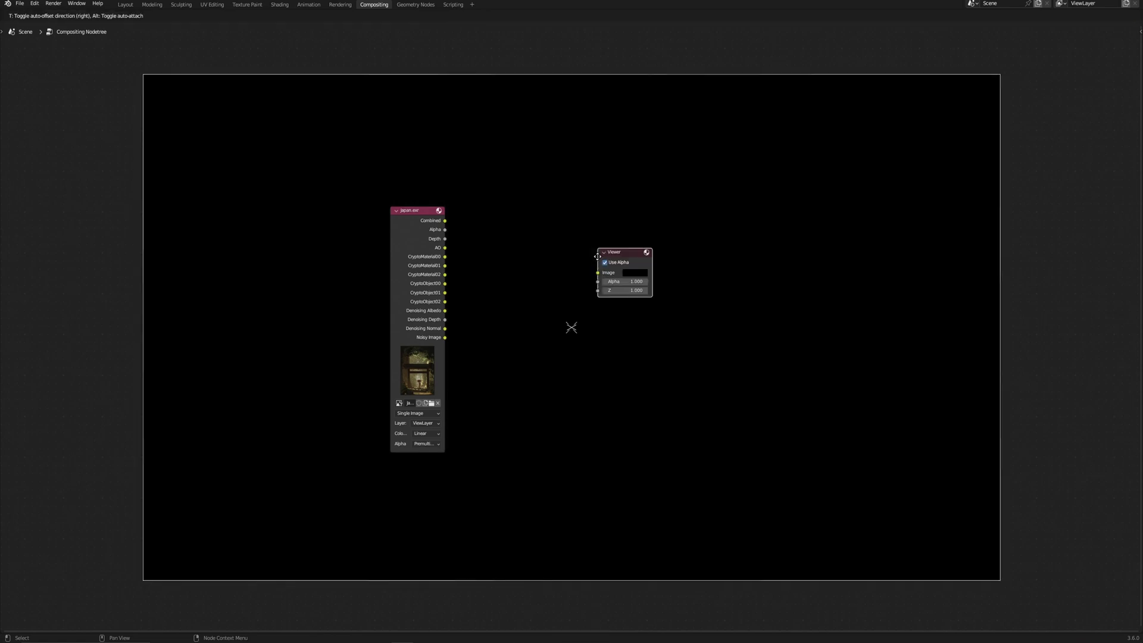
{"action": "left_click", "coordinate": [720, 265]}
{"action": "left_click_drag", "start_coordinate": [445, 220], "coordinate": [720, 279]}
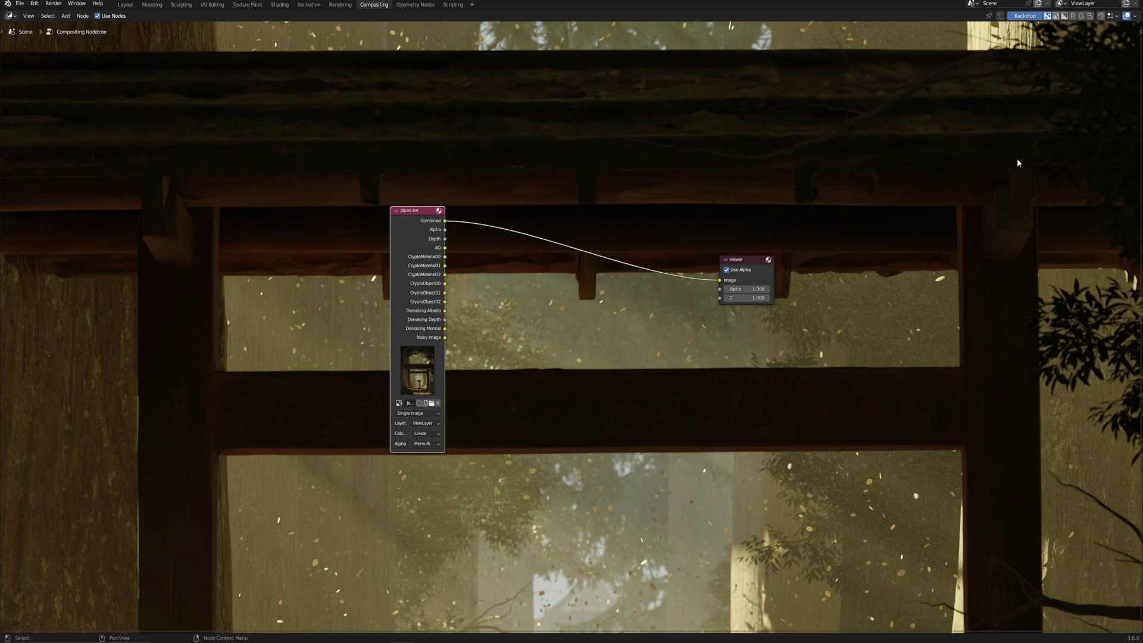
Adjust the backdrop zoom and offset so the render sits left, spacing the nodes apart
{"action": "key", "text": "n"}
{"action": "left_click", "coordinate": [1137, 74]}
{"action": "left_click_drag", "start_coordinate": [1104, 53], "coordinate": [1071, 52]}
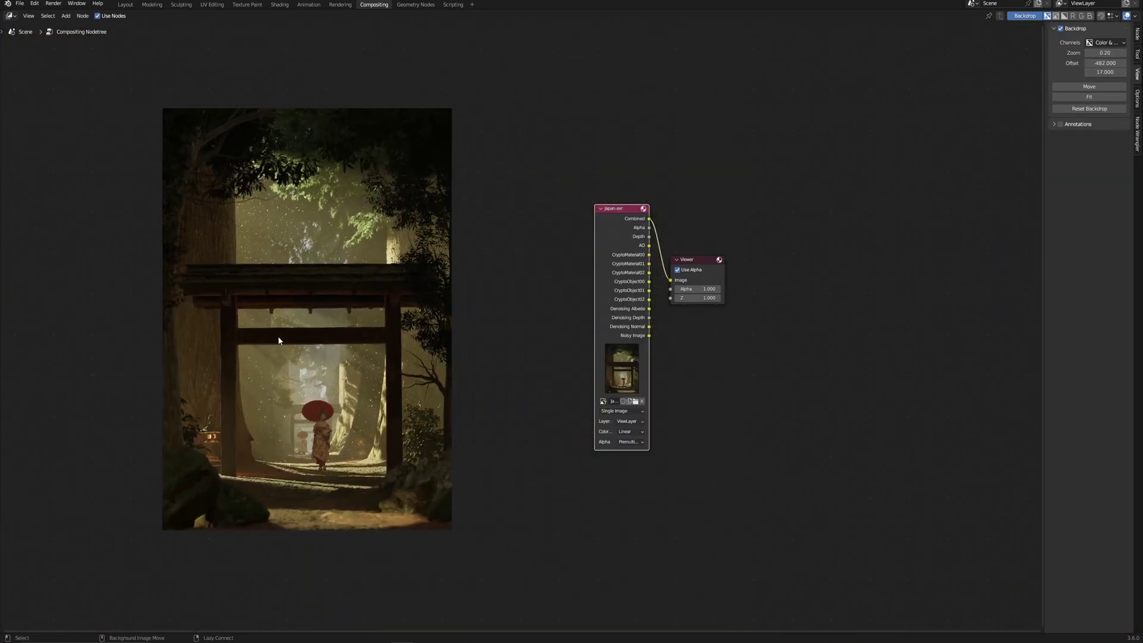
{"action": "middle_click_drag", "start_coordinate": [278, 340], "coordinate": [203, 341], "text": "alt"}
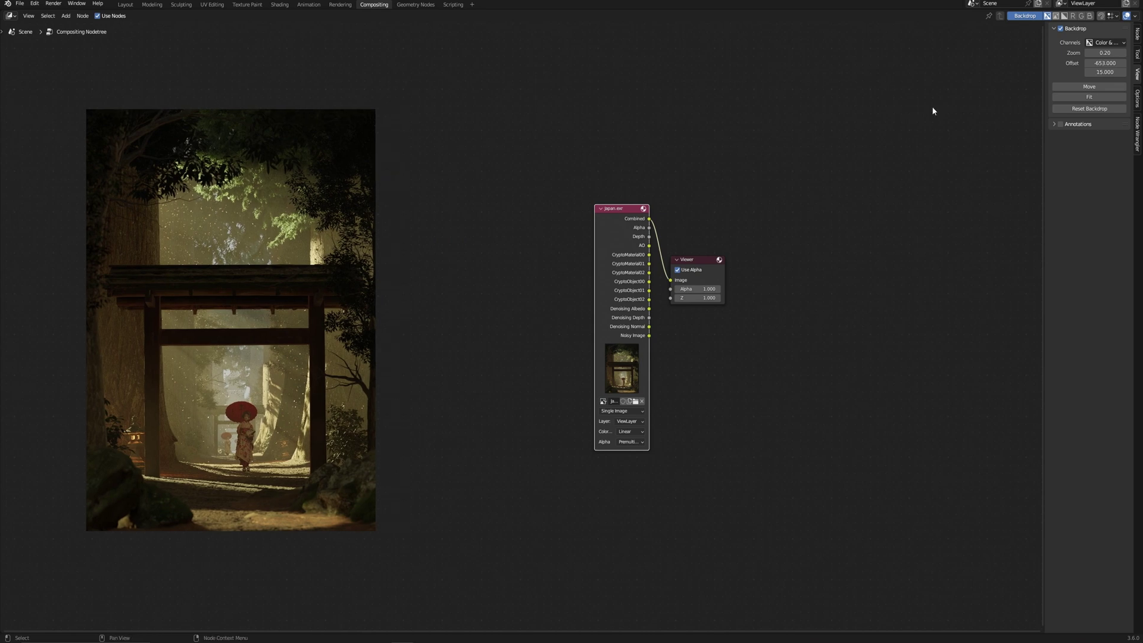
{"action": "left_click", "coordinate": [1123, 53]}
{"action": "left_click", "coordinate": [1123, 53]}
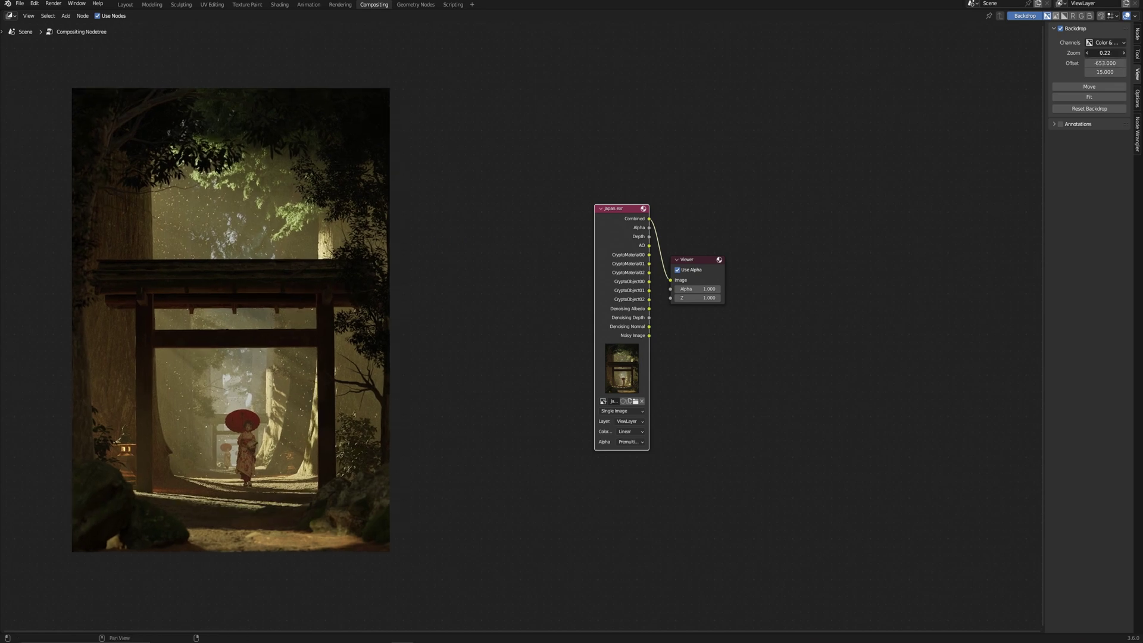
{"action": "left_click", "coordinate": [1123, 53]}
{"action": "left_click", "coordinate": [1123, 53]}
{"action": "middle_click_drag", "start_coordinate": [310, 338], "coordinate": [290, 339], "text": "alt"}
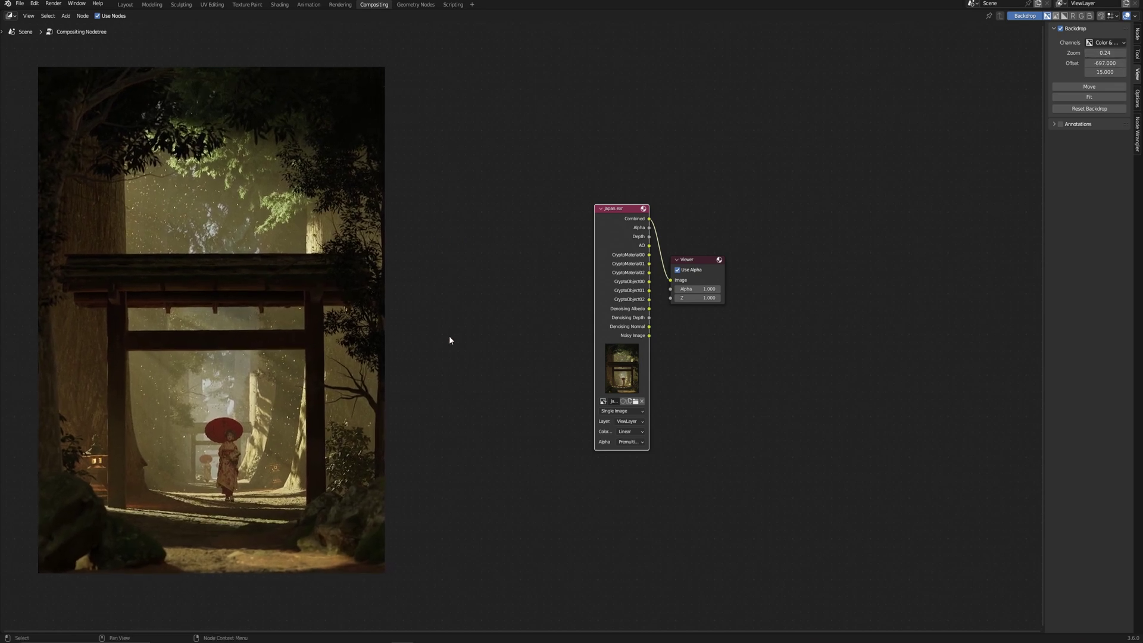
{"action": "scroll", "coordinate": [750, 335], "scroll_direction": "up", "scroll_amount": 1}
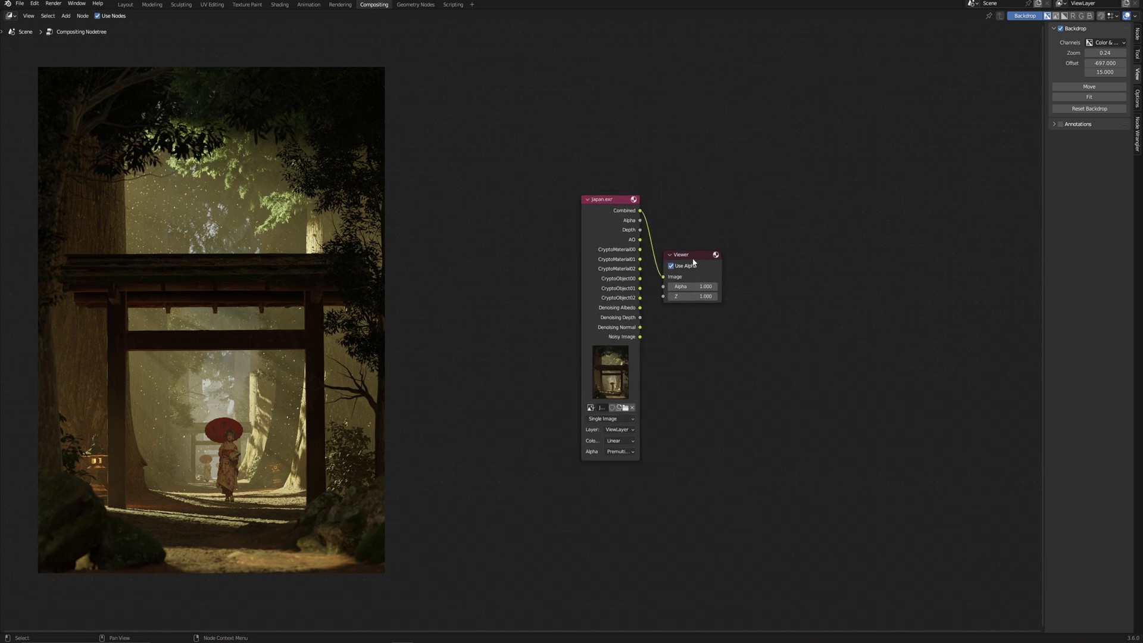
{"action": "left_click_drag", "start_coordinate": [691, 259], "coordinate": [759, 253]}
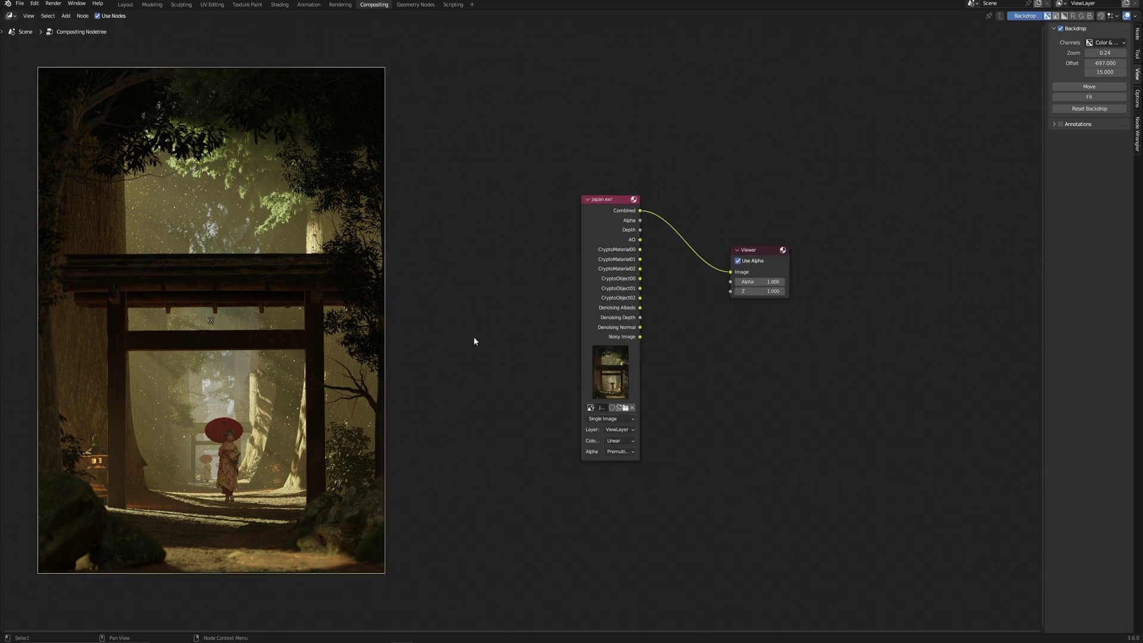
{"action": "left_click_drag", "start_coordinate": [604, 227], "coordinate": [532, 220]}
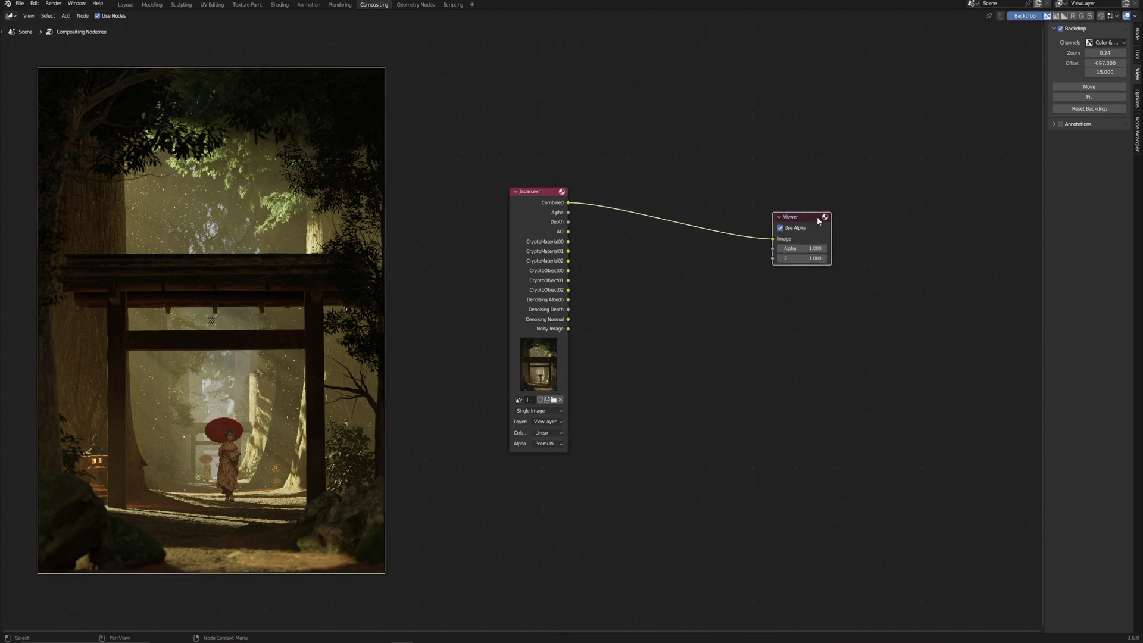
{"action": "left_click", "coordinate": [676, 319]}
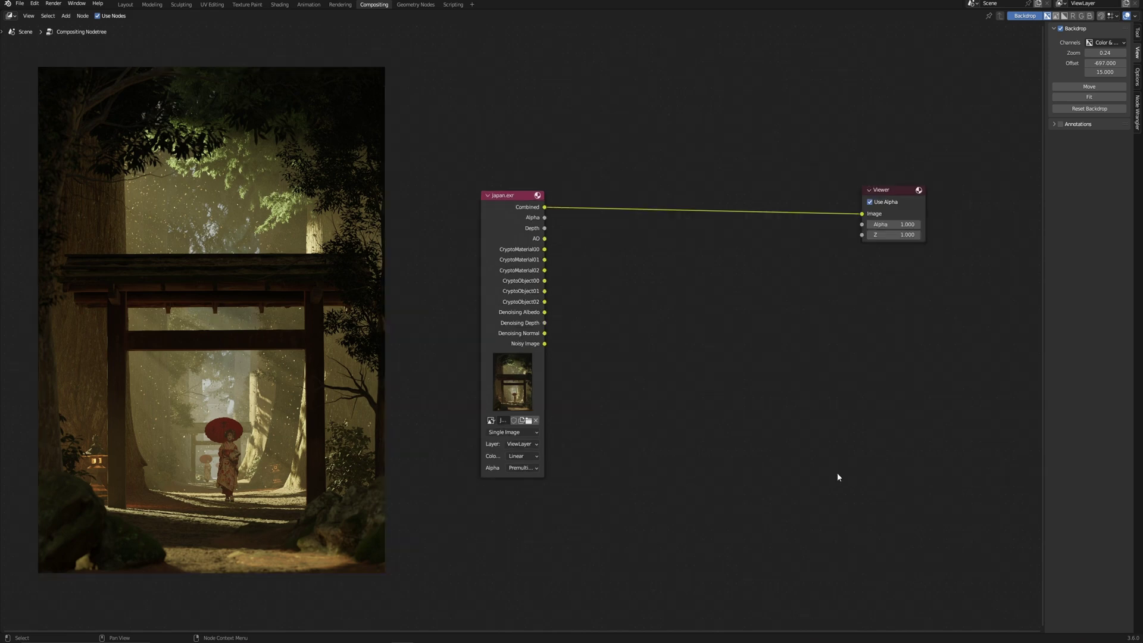
Add a Mix node with a black first colour and a red second colour
{"action": "key", "text": "shift+a"}
{"action": "left_click", "coordinate": [837, 472]}
{"action": "type", "text": "mix"}
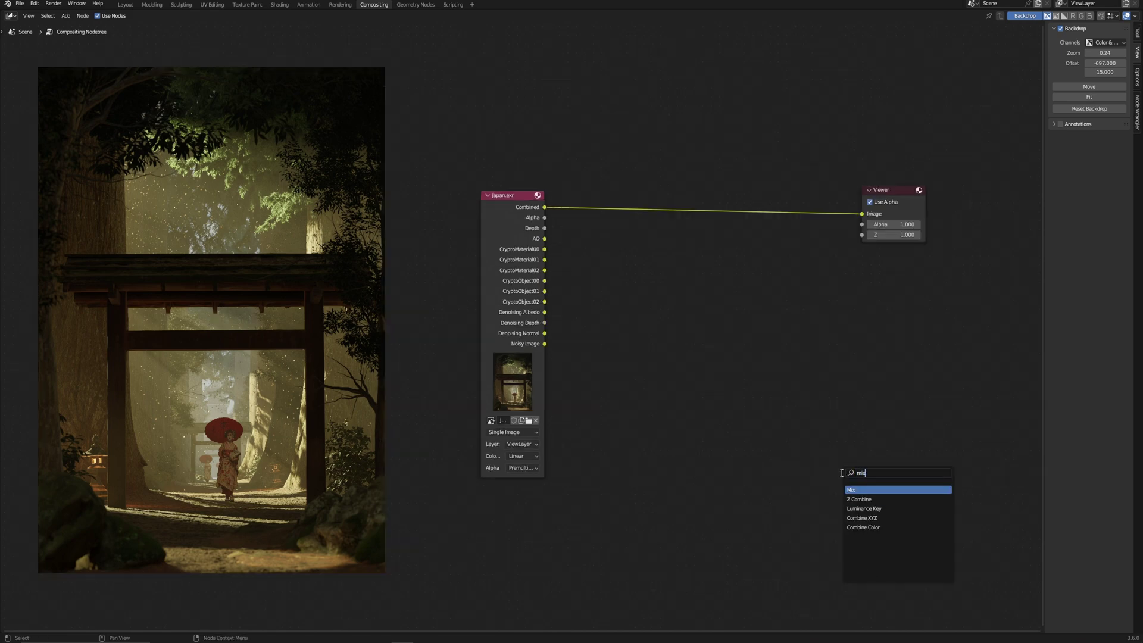
{"action": "key", "text": "Return"}
{"action": "left_click", "coordinate": [677, 360]}
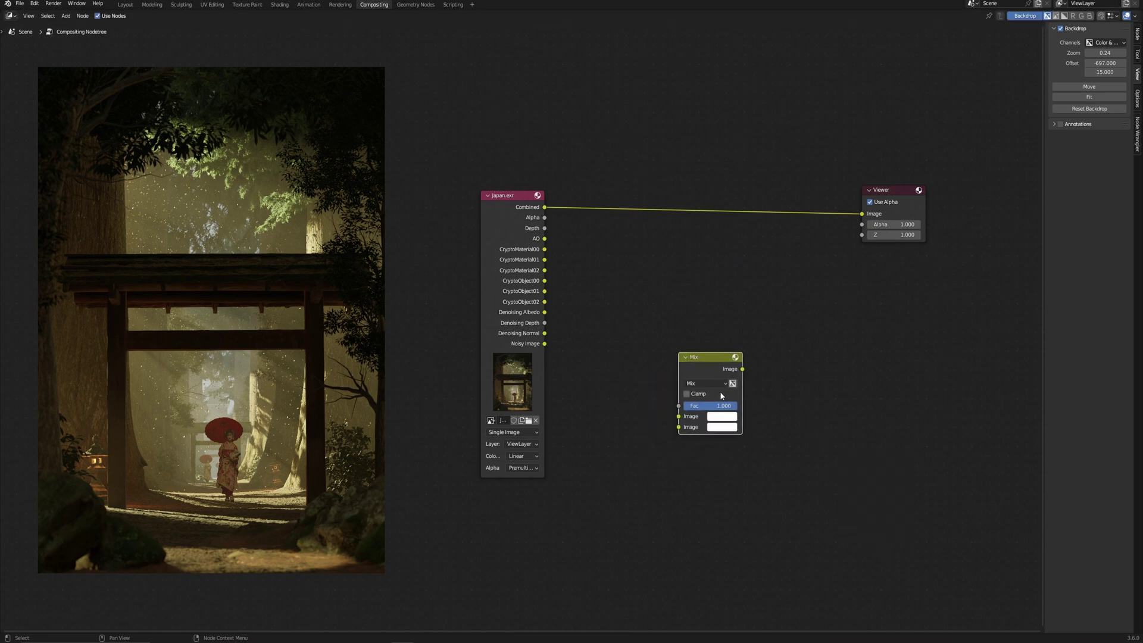
{"action": "left_click", "coordinate": [734, 418]}
{"action": "left_click_drag", "start_coordinate": [786, 333], "coordinate": [784, 355]}
{"action": "left_click", "coordinate": [717, 427]}
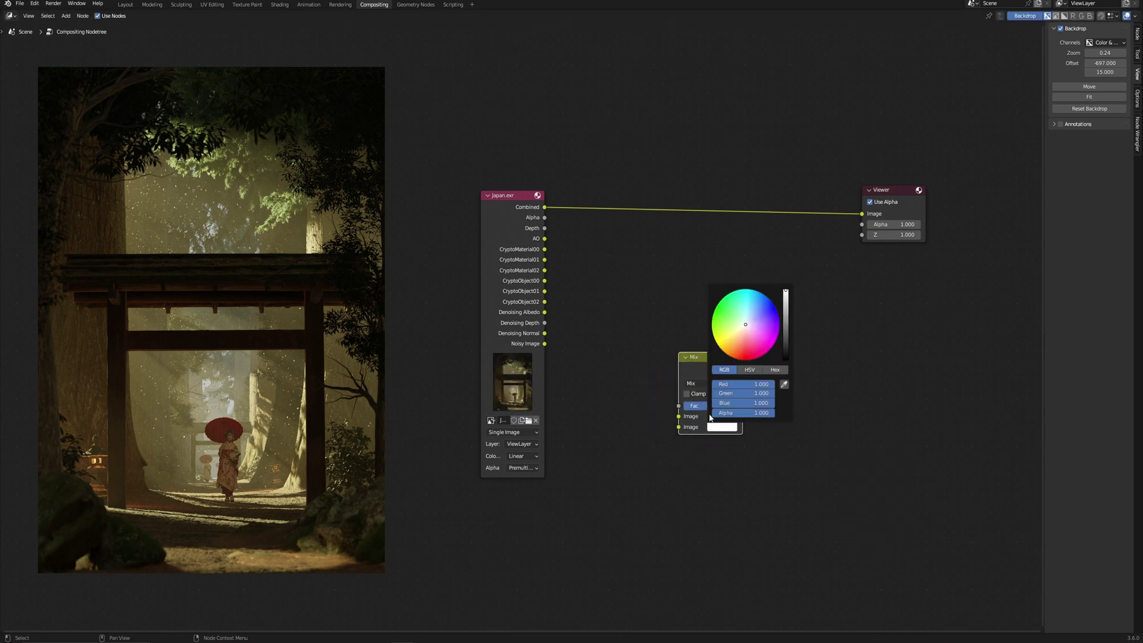
{"action": "left_click_drag", "start_coordinate": [765, 394], "coordinate": [712, 403]}
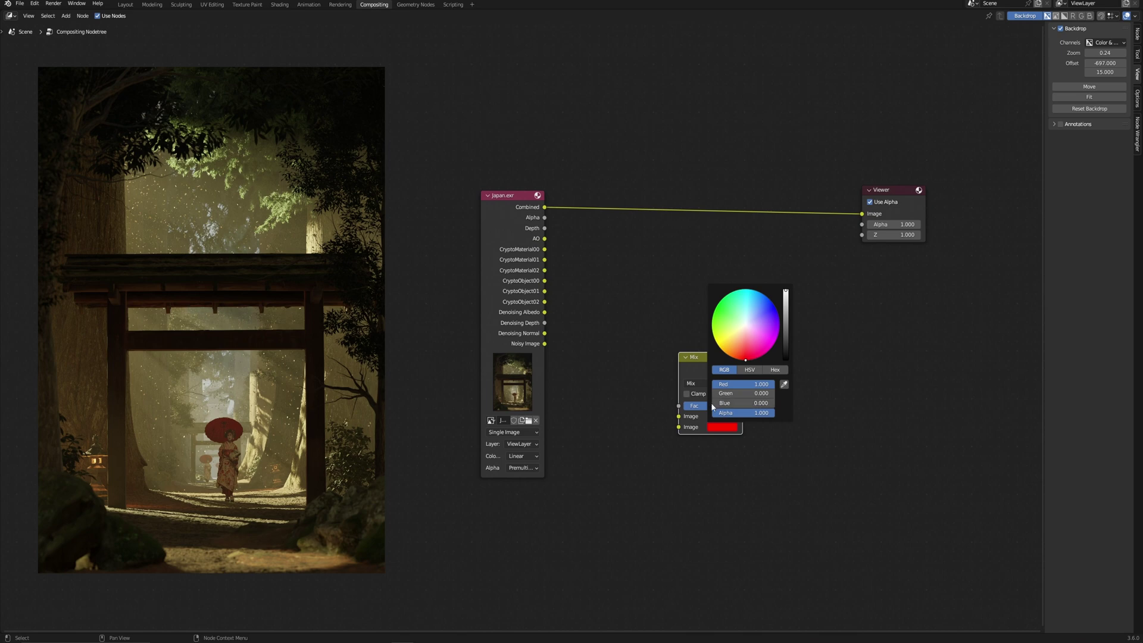
Duplicate the Mix node twice to the right, making green and blue copies
{"action": "key", "text": "shift+d"}
{"action": "left_click", "coordinate": [857, 387]}
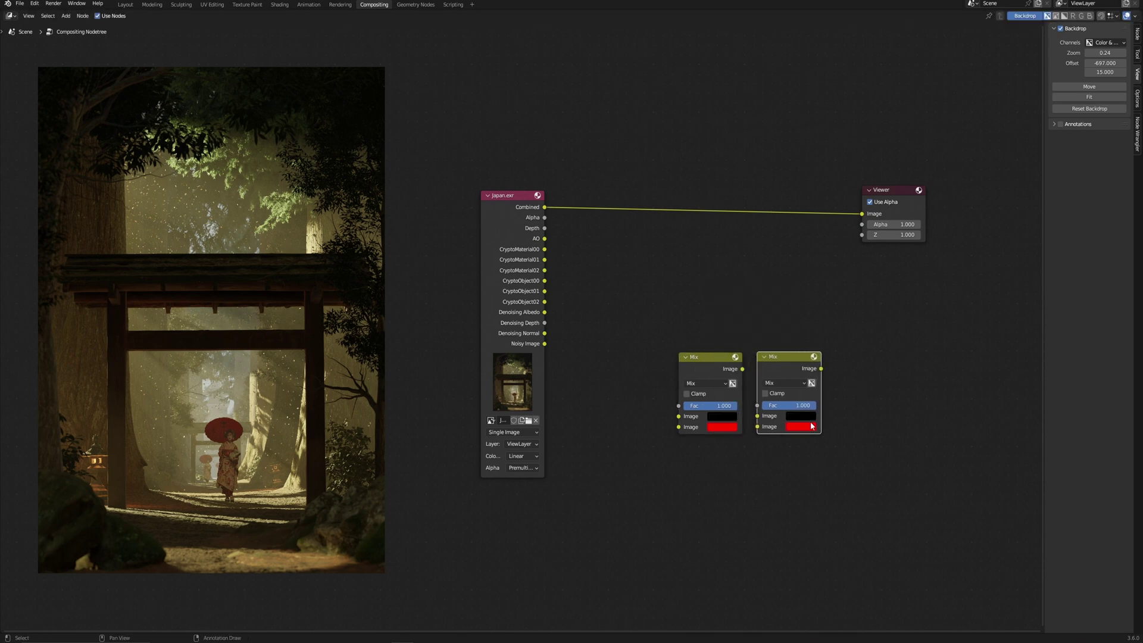
{"action": "left_click", "coordinate": [806, 426]}
{"action": "left_click_drag", "start_coordinate": [807, 392], "coordinate": [786, 383]}
{"action": "key", "text": "shift+d"}
{"action": "left_click", "coordinate": [882, 367]}
{"action": "left_click", "coordinate": [885, 422]}
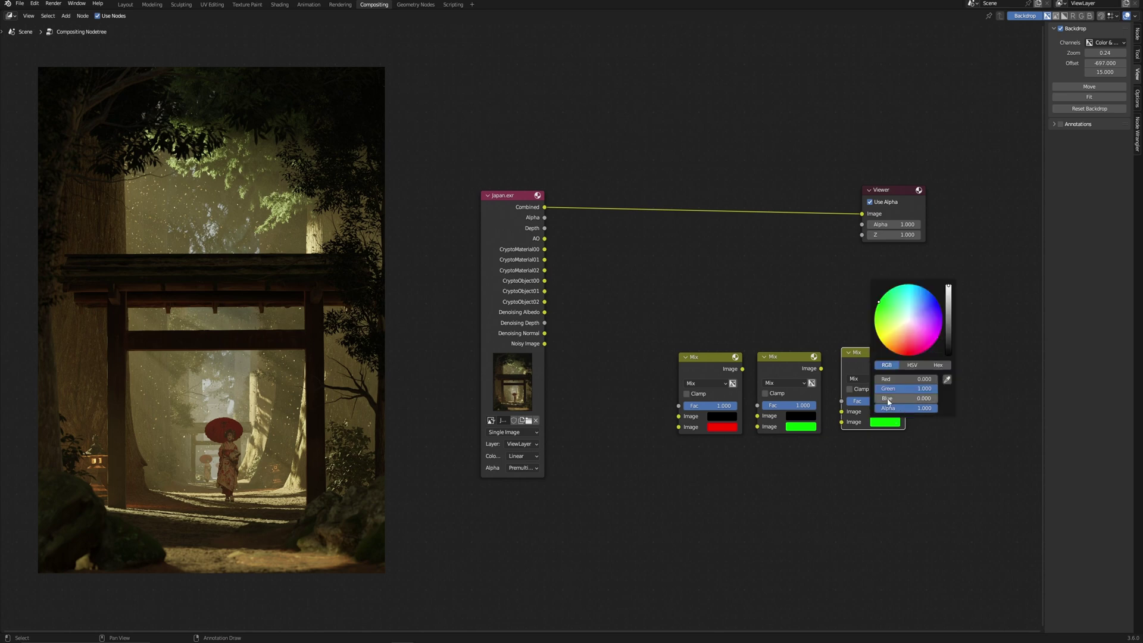
{"action": "mouse_move", "coordinate": [890, 398]}
{"action": "left_mouse_down"}
{"action": "mouse_move", "coordinate": [936, 397]}
{"action": "mouse_move", "coordinate": [874, 389]}
{"action": "left_mouse_up"}
Add a cyan Mix copy below the first and a yellow copy beside it
{"action": "key", "text": "shift+d"}
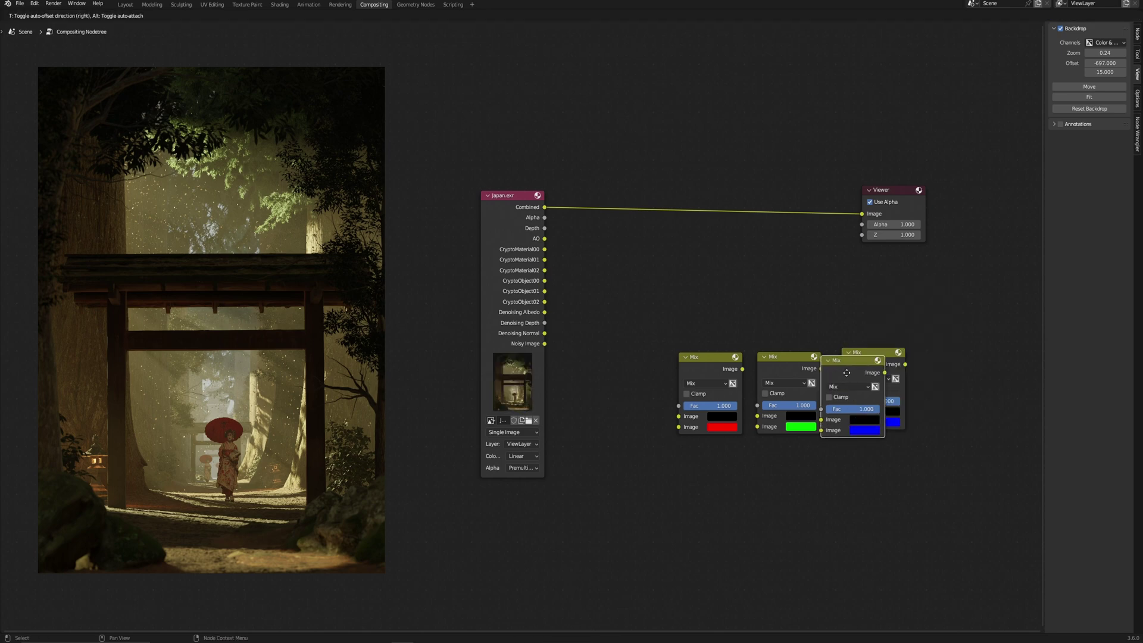
{"action": "left_click", "coordinate": [706, 464]}
{"action": "left_click", "coordinate": [720, 523]}
{"action": "left_click_drag", "start_coordinate": [720, 488], "coordinate": [771, 488]}
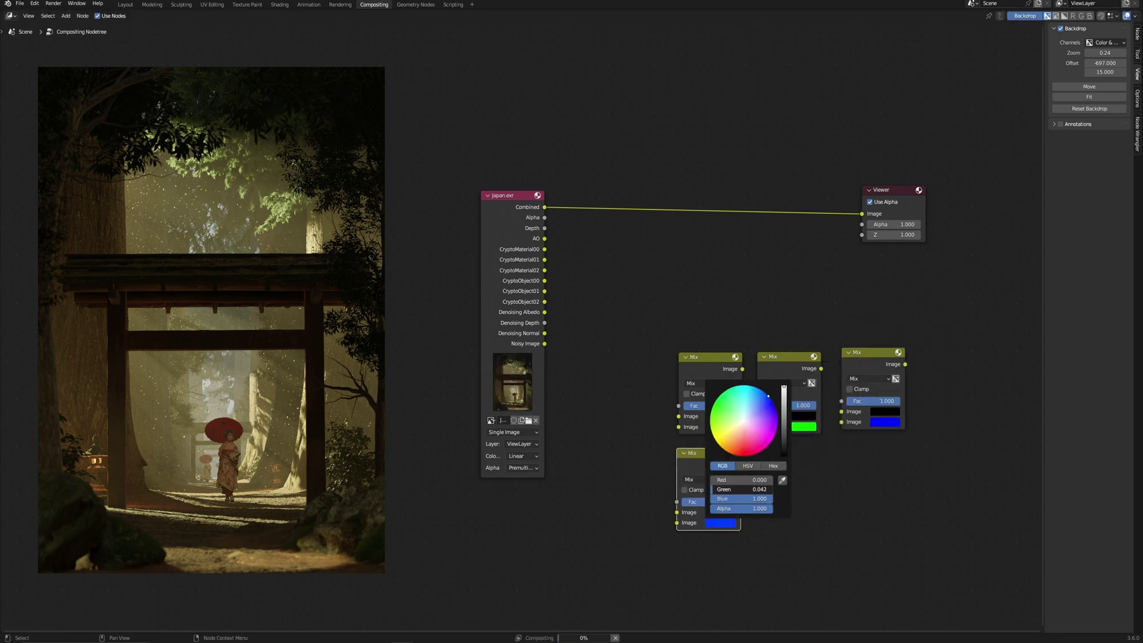
{"action": "key", "text": "shift+d"}
{"action": "left_click", "coordinate": [807, 532]}
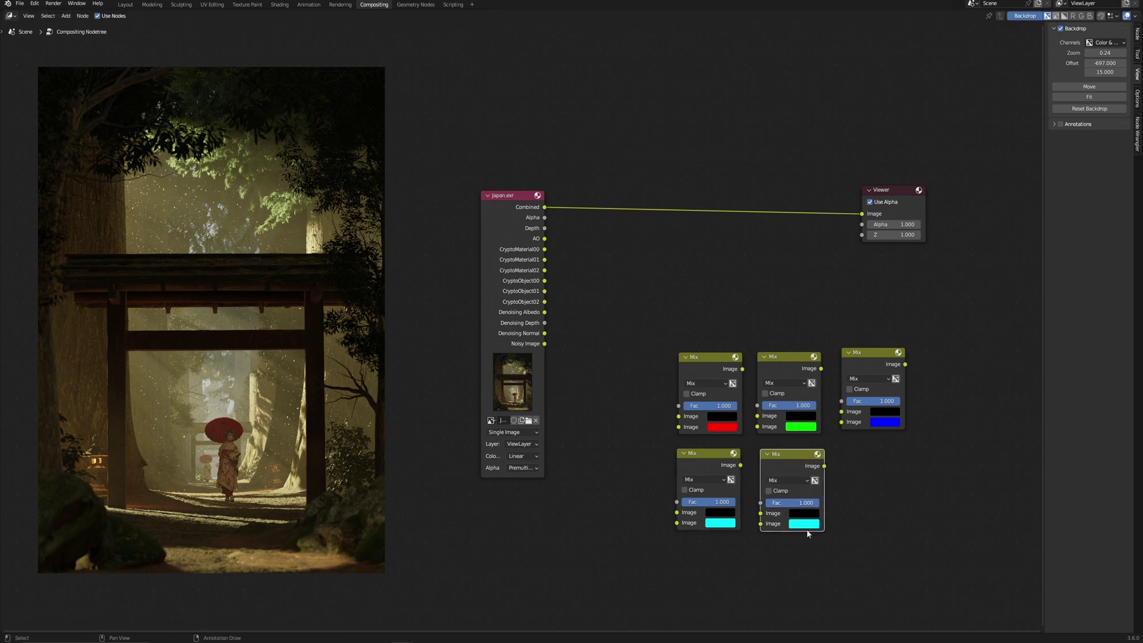
{"action": "left_click", "coordinate": [818, 525]}
{"action": "mouse_move", "coordinate": [850, 500]}
{"action": "left_mouse_down"}
{"action": "mouse_move", "coordinate": [800, 500]}
{"action": "mouse_move", "coordinate": [856, 480]}
{"action": "left_mouse_up"}
Duplicate the yellow Mix node and turn the copy's colour white
{"action": "left_click", "coordinate": [792, 476]}
{"action": "key", "text": "shift+d"}
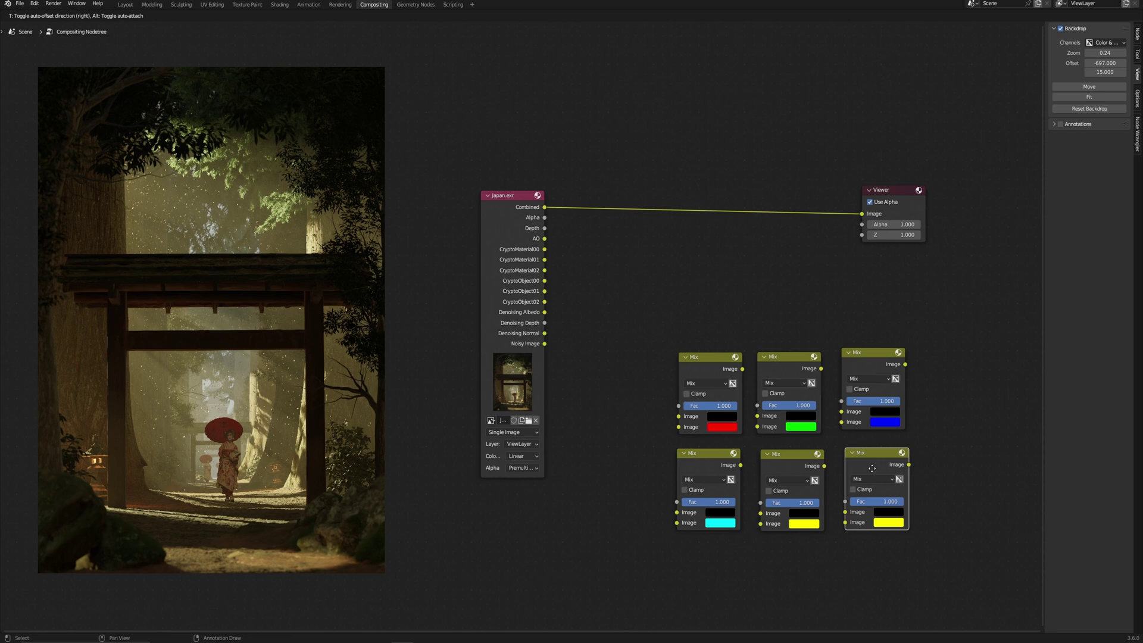
{"action": "left_click", "coordinate": [875, 474]}
{"action": "left_click", "coordinate": [888, 522]}
{"action": "left_click_drag", "start_coordinate": [914, 500], "coordinate": [879, 486]}
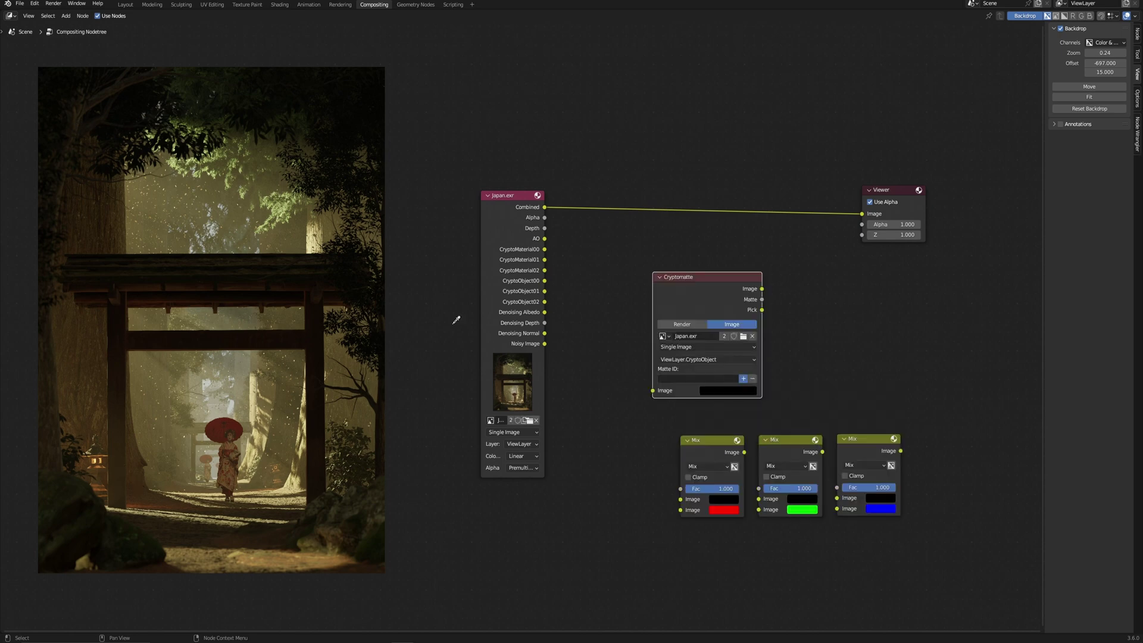
Sample the torii gate into a Cryptomatte and link its matte to the red Mix factor
{"action": "left_click", "coordinate": [230, 268]}
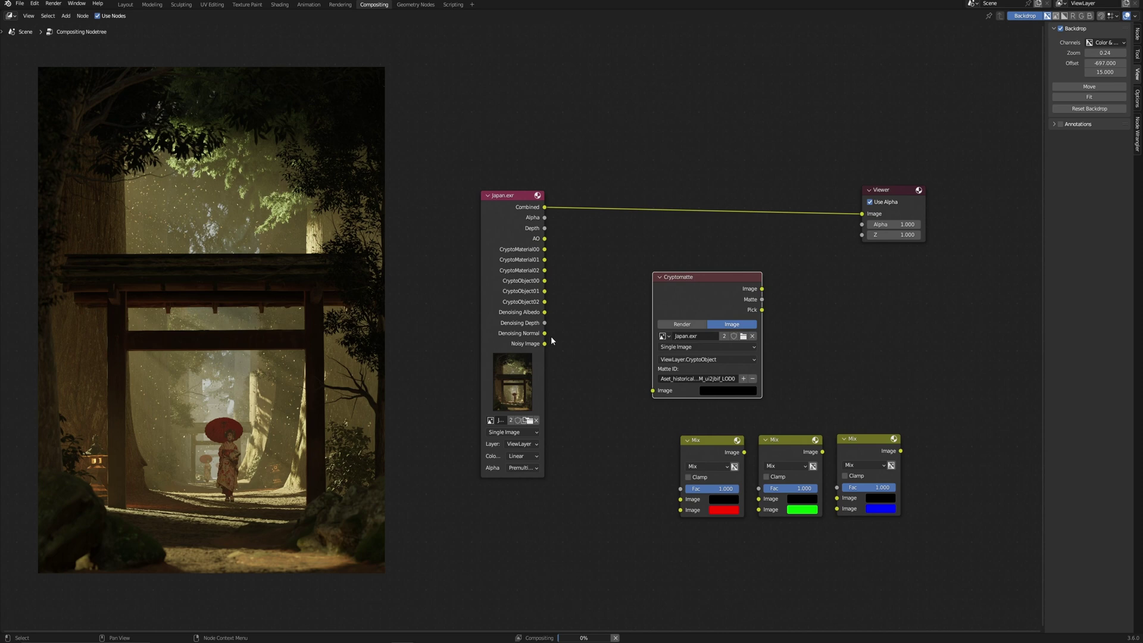
{"action": "left_click_drag", "start_coordinate": [716, 287], "coordinate": [658, 307]}
{"action": "left_click_drag", "start_coordinate": [714, 441], "coordinate": [862, 213]}
{"action": "left_click_drag", "start_coordinate": [704, 320], "coordinate": [738, 353]}
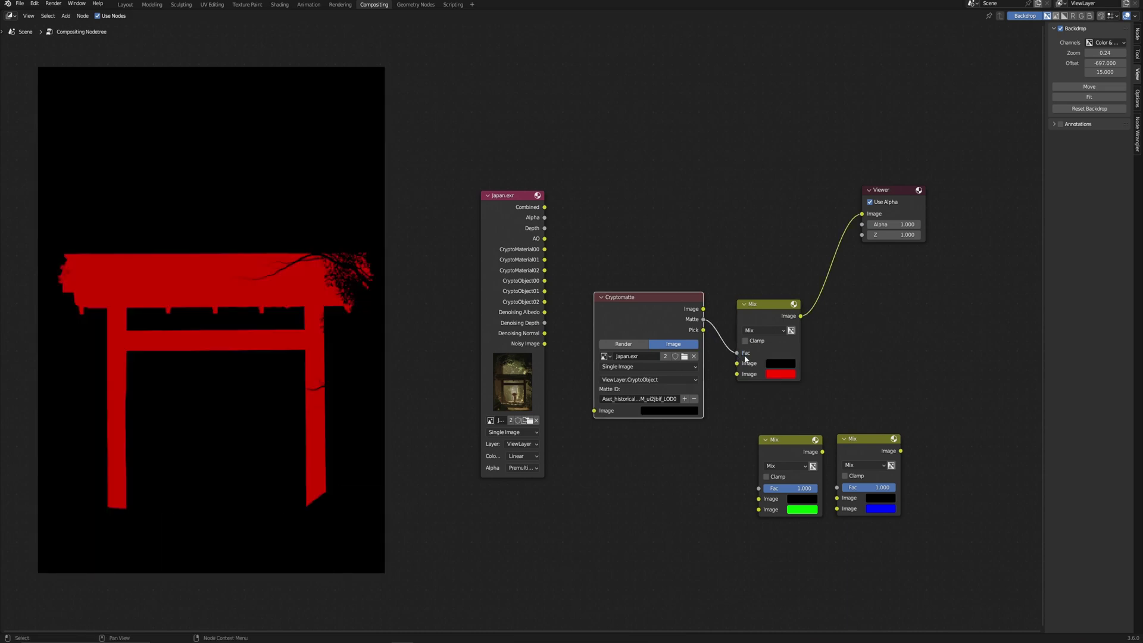
Sample a tree trunk into a second Cryptomatte, link it to the blue Mix, and rearrange the nodes
{"action": "scroll", "coordinate": [732, 375], "scroll_direction": "down", "scroll_amount": 4}
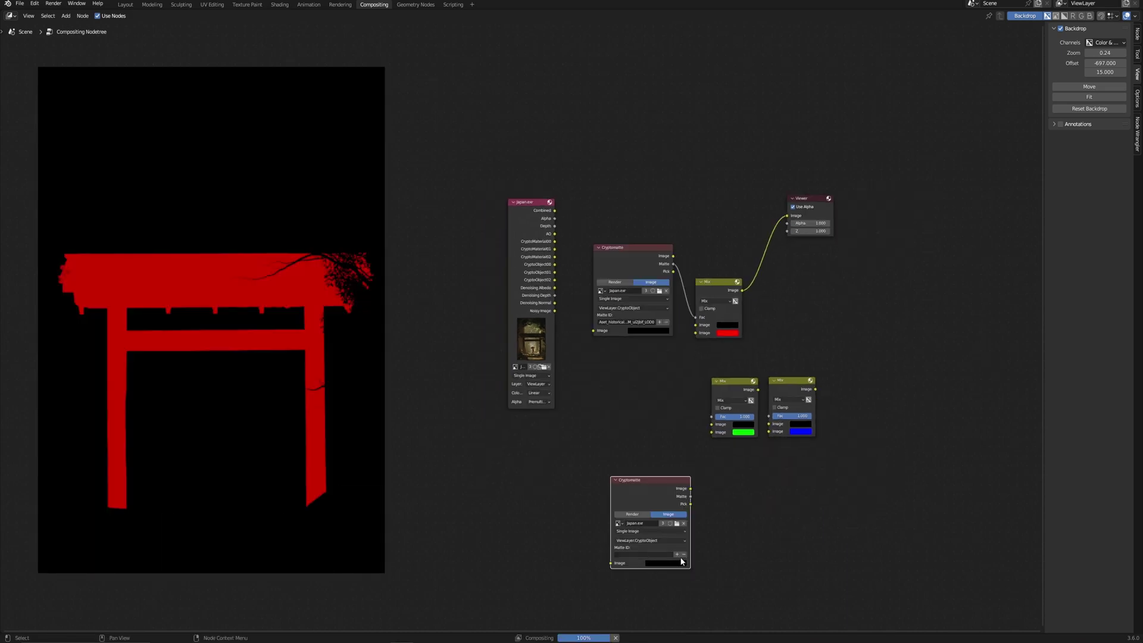
{"action": "left_click", "coordinate": [676, 555]}
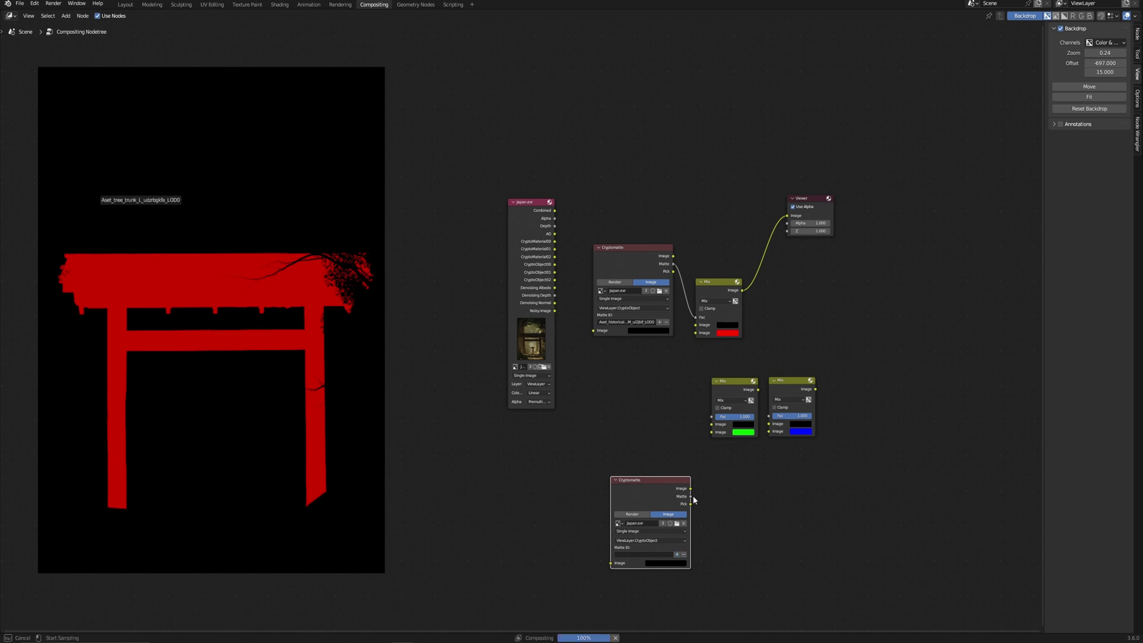
{"action": "left_click", "coordinate": [105, 207]}
{"action": "left_click_drag", "start_coordinate": [690, 495], "coordinate": [788, 219]}
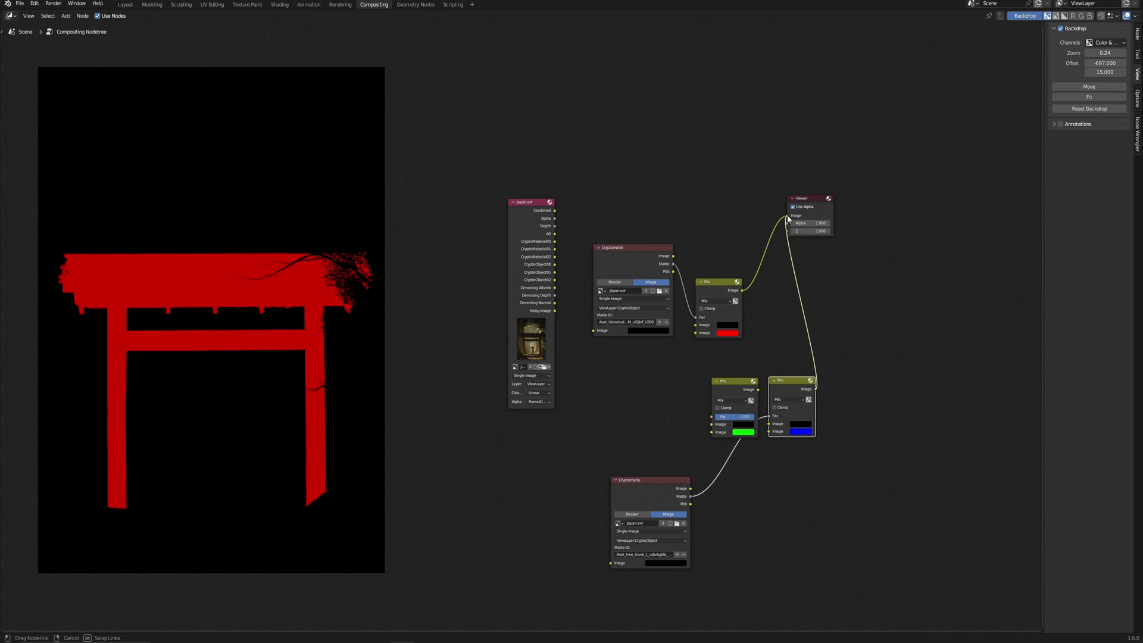
{"action": "left_click_drag", "start_coordinate": [749, 436], "coordinate": [803, 570]}
{"action": "left_click_drag", "start_coordinate": [795, 388], "coordinate": [720, 372]}
{"action": "left_click_drag", "start_coordinate": [640, 480], "coordinate": [621, 375]}
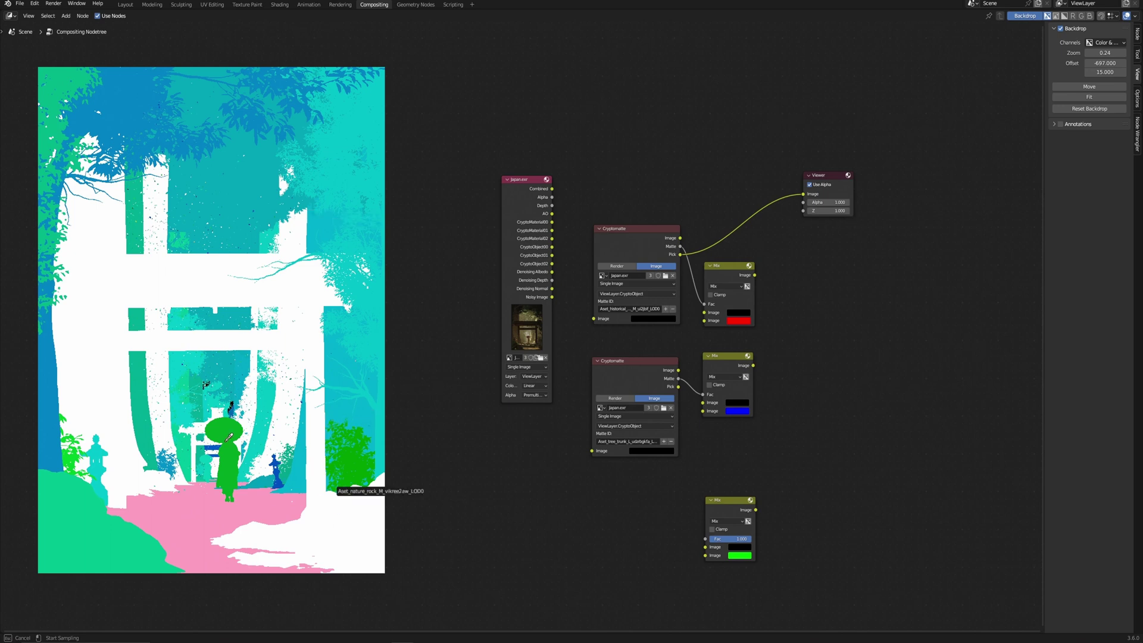
Add the woman, blue lantern and left bush to the upper matte, and the central trunk to the bottom one
{"action": "left_click", "coordinate": [229, 445]}
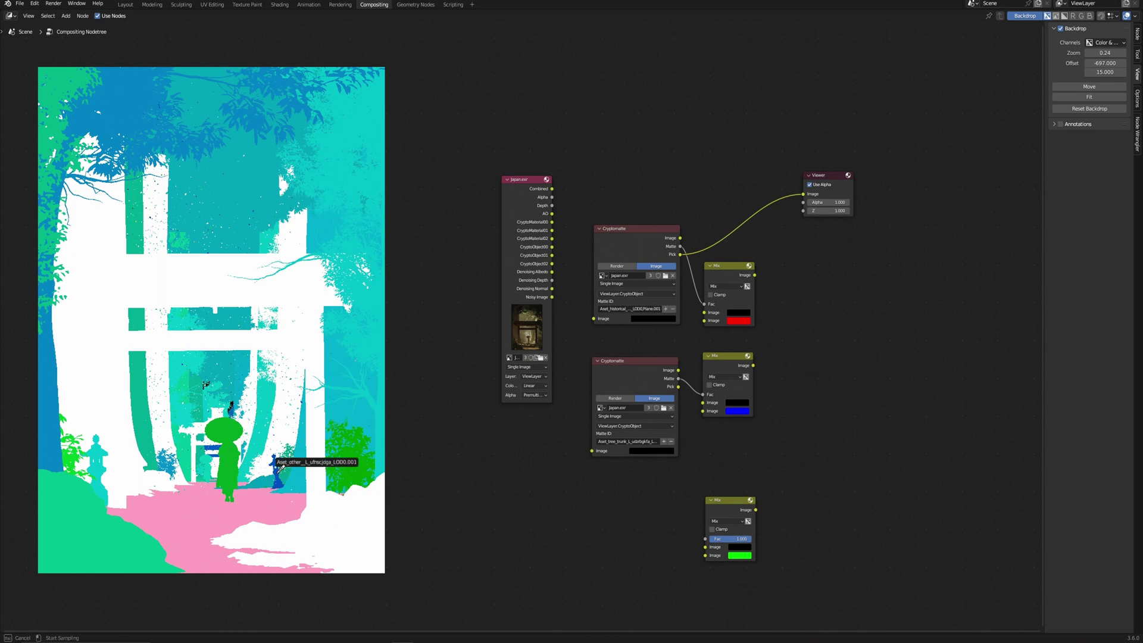
{"action": "left_click", "coordinate": [276, 473]}
{"action": "left_click", "coordinate": [665, 309]}
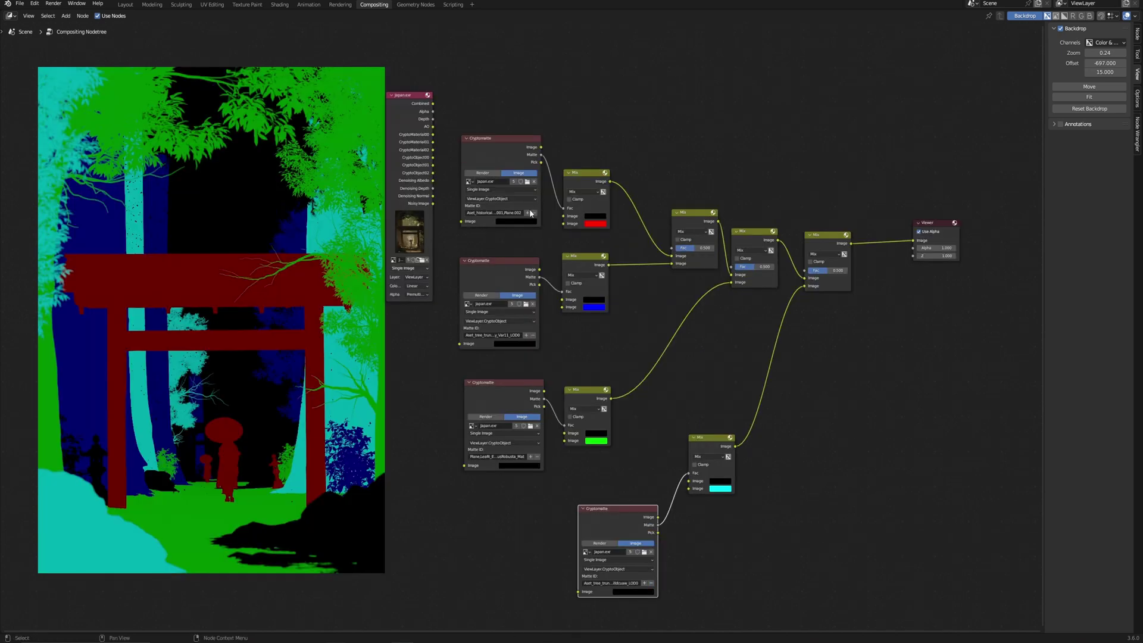
{"action": "left_click", "coordinate": [528, 213]}
{"action": "left_click", "coordinate": [70, 465]}
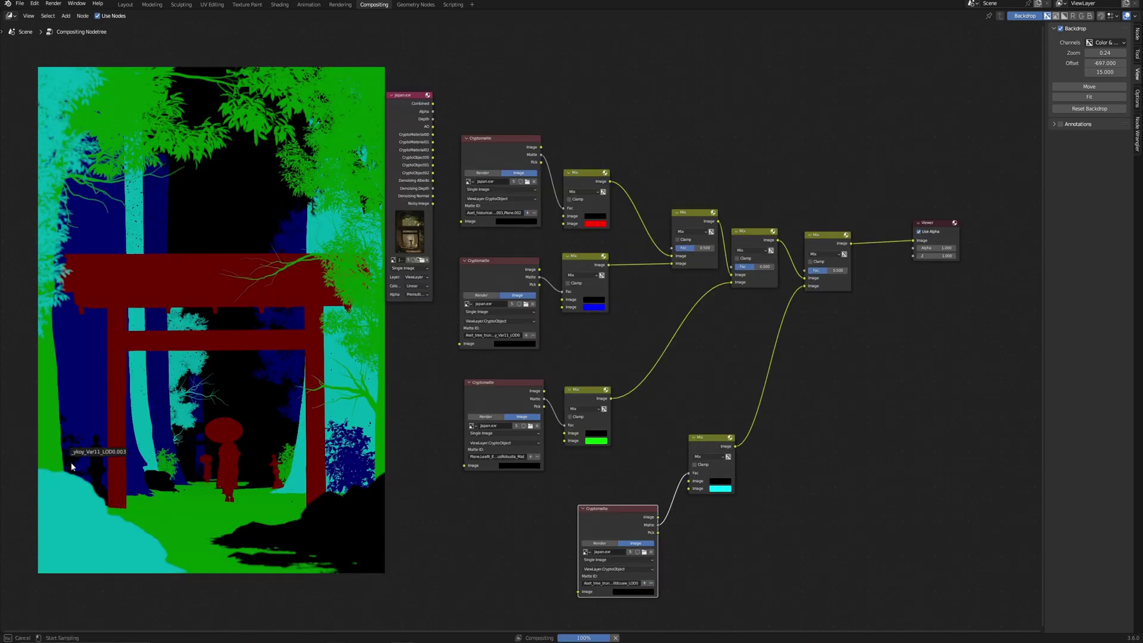
{"action": "left_click", "coordinate": [644, 583]}
{"action": "left_click", "coordinate": [262, 448]}
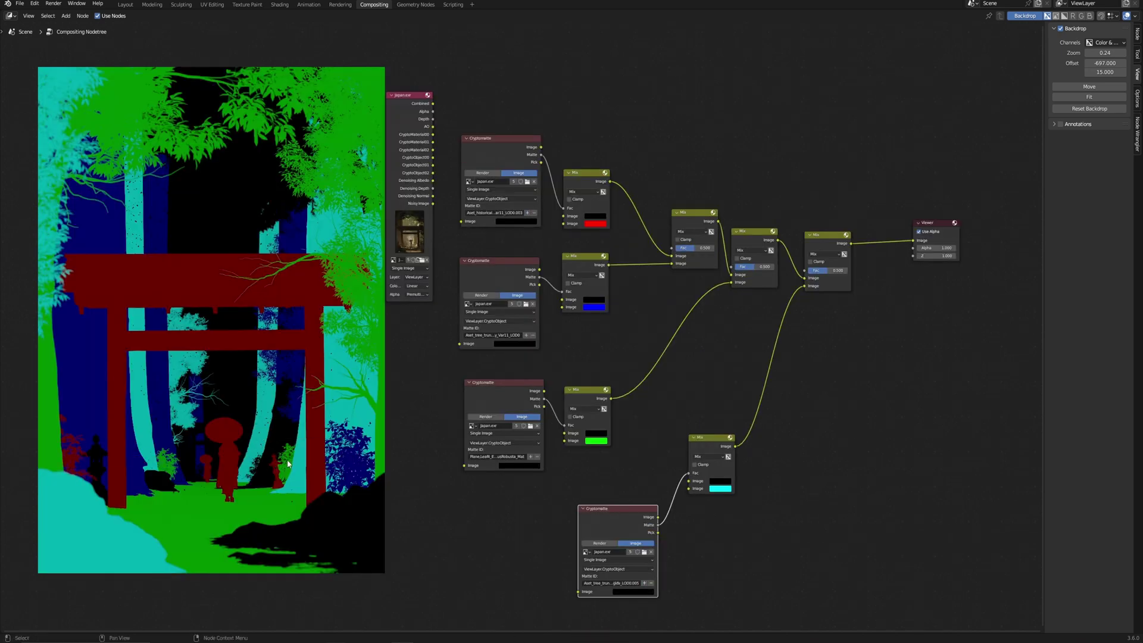
Add a new Cryptomatte node and a duplicated Mix node coloured yellow
{"action": "scroll", "coordinate": [763, 472], "scroll_direction": "down", "scroll_amount": 1}
{"action": "key", "text": "shift+a"}
{"action": "type", "text": "cry"}
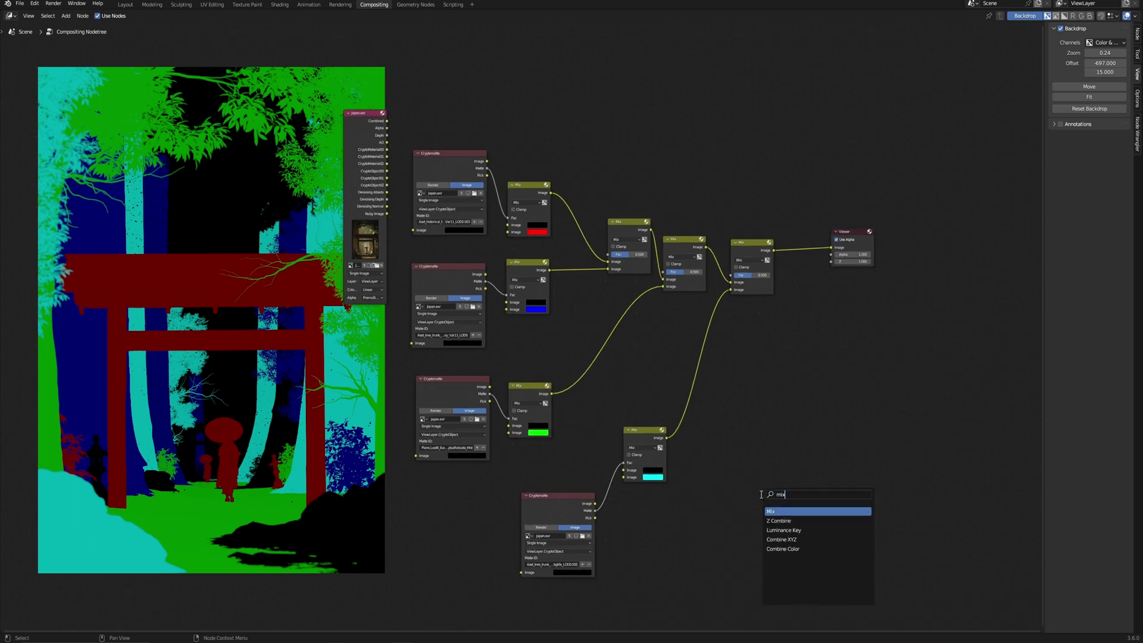
{"action": "key", "text": "Return"}
{"action": "left_click", "coordinate": [691, 516]}
{"action": "scroll", "coordinate": [701, 500], "scroll_direction": "up", "scroll_amount": 2}
{"action": "left_click", "coordinate": [657, 450]}
{"action": "key", "text": "shift+d"}
{"action": "left_click", "coordinate": [822, 451]}
{"action": "left_click", "coordinate": [832, 506]}
{"action": "left_click", "coordinate": [849, 472]}
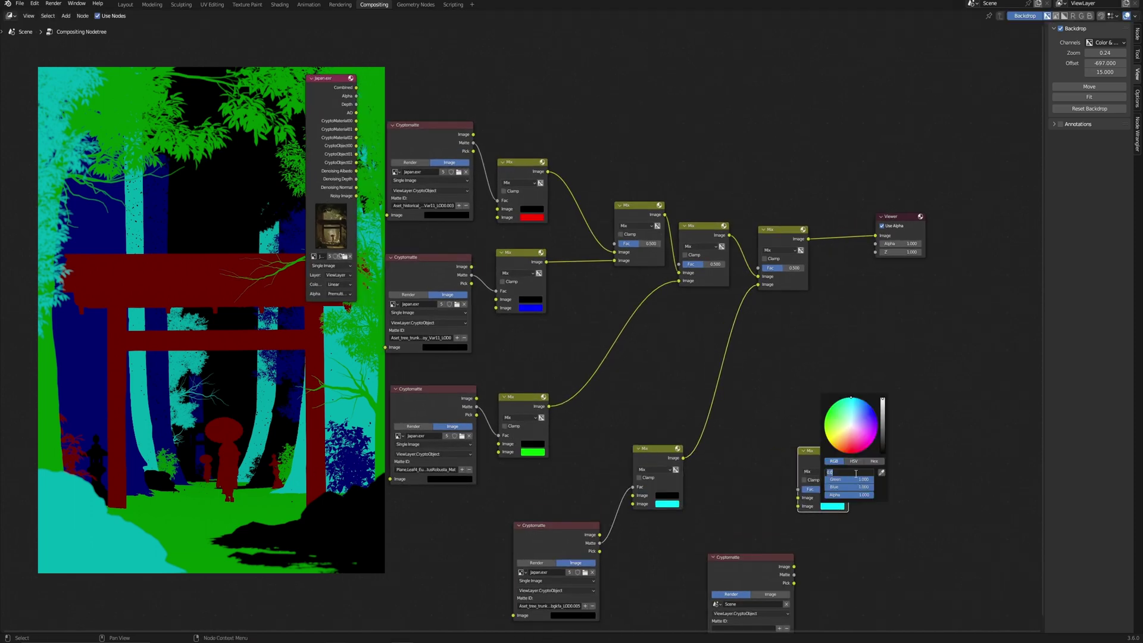
{"action": "middle_click_drag", "start_coordinate": [879, 526], "coordinate": [861, 410]}
{"action": "left_click", "coordinate": [754, 479]}
Connect the new matte to the yellow Mix factor and move the Viewer right
{"action": "left_click", "coordinate": [699, 488]}
{"action": "left_click", "coordinate": [714, 487]}
{"action": "left_click_drag", "start_coordinate": [775, 458], "coordinate": [780, 373]}
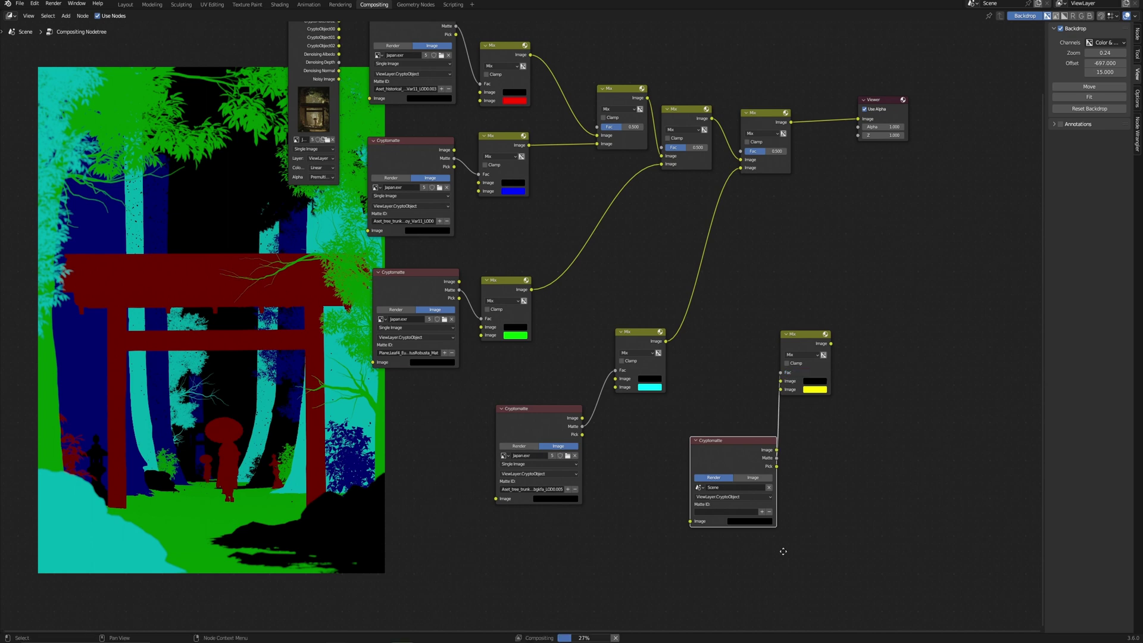
{"action": "middle_click_drag", "start_coordinate": [881, 229], "coordinate": [774, 475]}
{"action": "left_click_drag", "start_coordinate": [779, 345], "coordinate": [937, 392]}
Insert a final Mix node into the Viewer link and feed the yellow mask into it
{"action": "key", "text": "shift+a"}
{"action": "left_click", "coordinate": [834, 476]}
{"action": "type", "text": "mix"}
{"action": "key", "text": "Return"}
{"action": "left_click", "coordinate": [826, 379]}
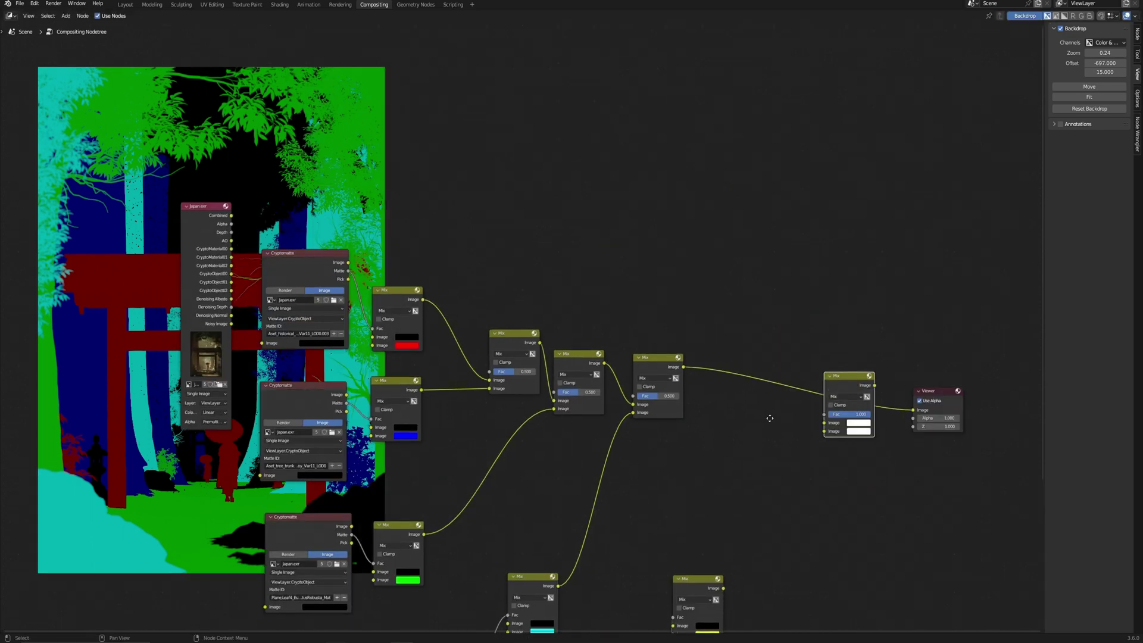
{"action": "middle_click_drag", "start_coordinate": [754, 506], "coordinate": [713, 429]}
{"action": "left_click_drag", "start_coordinate": [682, 512], "coordinate": [782, 355]}
Set the new Cryptomatte's source to the Japan.exr image and add a Matte ID entry
{"action": "scroll", "coordinate": [809, 341], "scroll_direction": "down", "scroll_amount": 2}
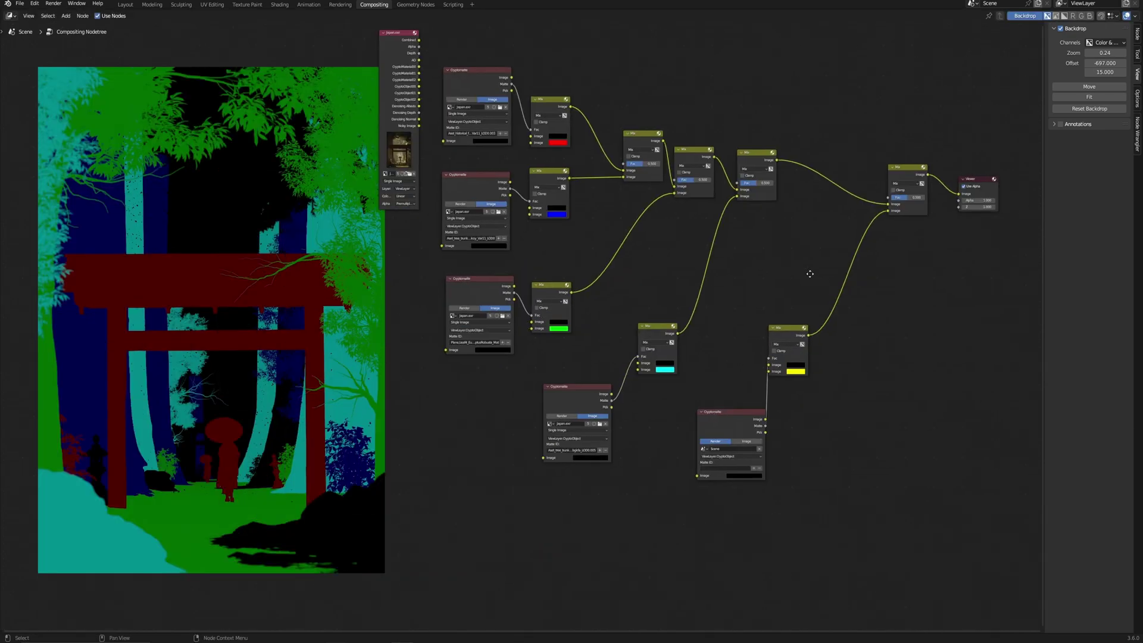
{"action": "left_click", "coordinate": [762, 459]}
{"action": "left_click", "coordinate": [286, 430]}
{"action": "left_click", "coordinate": [757, 433]}
{"action": "left_click", "coordinate": [713, 439]}
{"action": "left_click", "coordinate": [727, 440]}
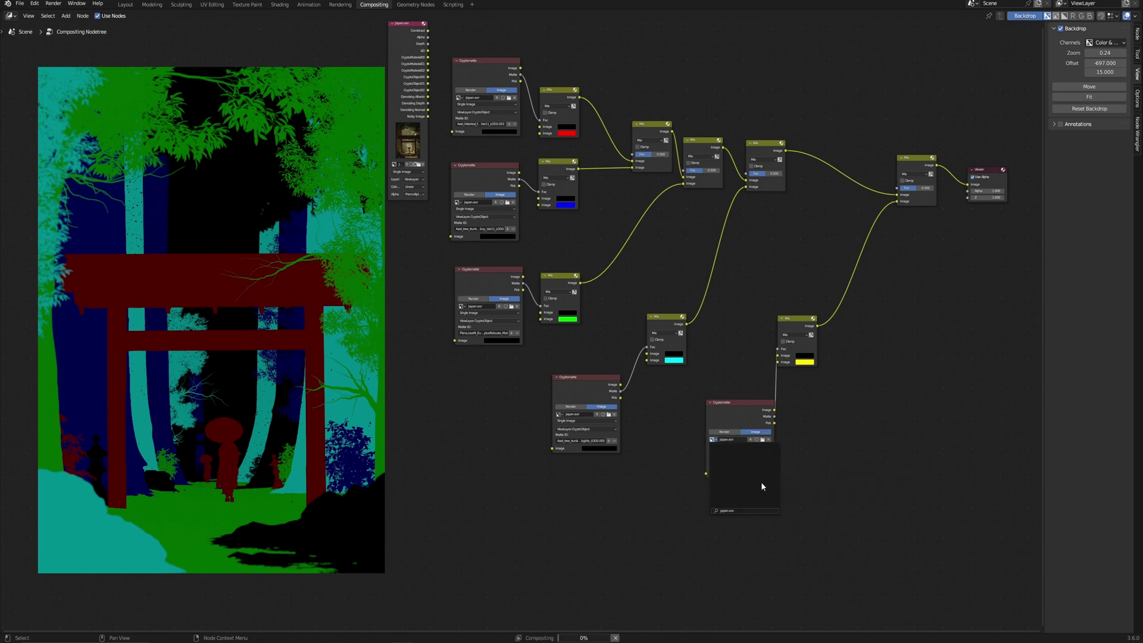
{"action": "left_click", "coordinate": [763, 466]}
Add rocks, a trunk, the left lantern and treetops to the yellow mask, and a trunk to green
{"action": "left_click", "coordinate": [371, 511]}
{"action": "left_click", "coordinate": [762, 466]}
{"action": "left_click", "coordinate": [287, 432]}
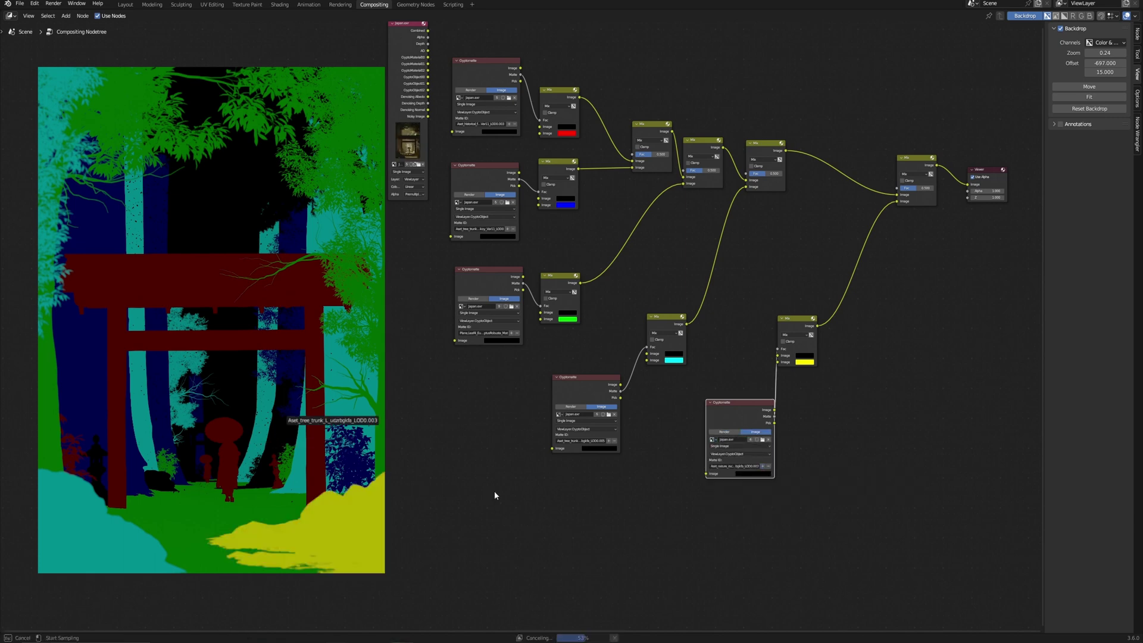
{"action": "left_click", "coordinate": [763, 466]}
{"action": "left_click", "coordinate": [99, 471]}
{"action": "left_click", "coordinate": [245, 186]}
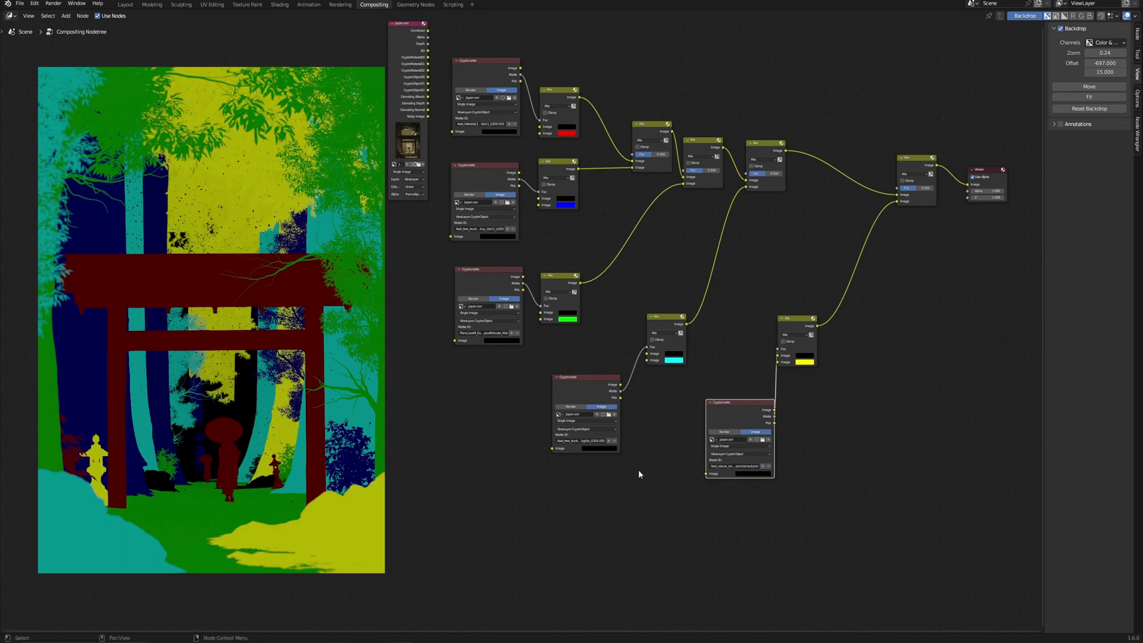
{"action": "left_click", "coordinate": [512, 335]}
{"action": "left_click", "coordinate": [249, 392]}
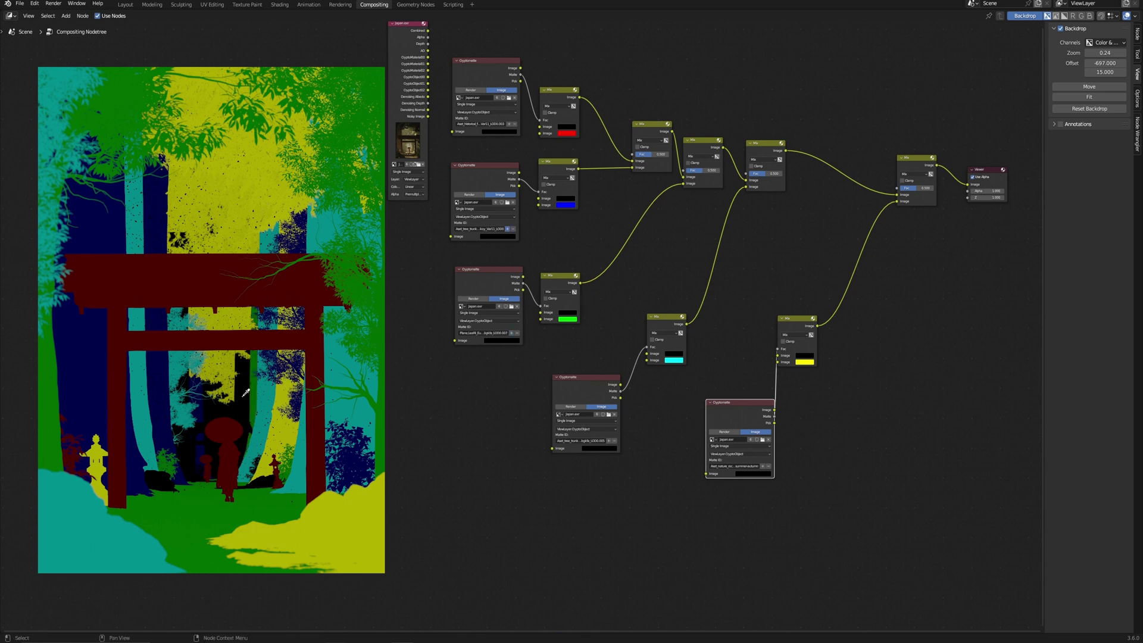
{"action": "scroll", "coordinate": [252, 399], "scroll_direction": "up", "scroll_amount": 1}
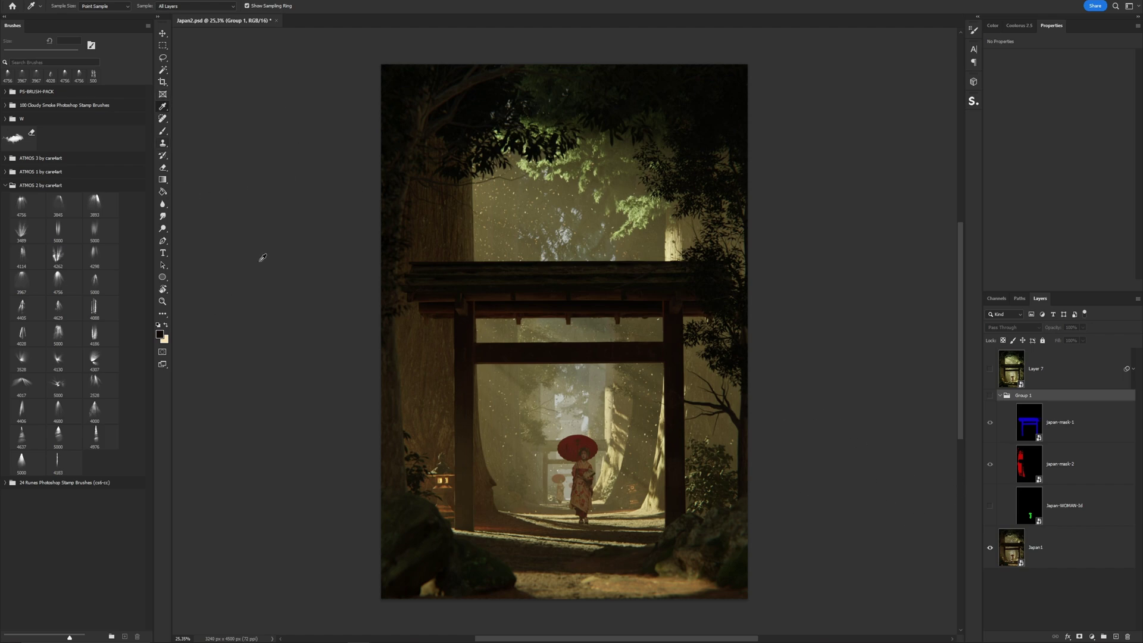
Solo the japan-mask-1 layer and show its colour channels
{"action": "left_click", "coordinate": [1063, 566]}
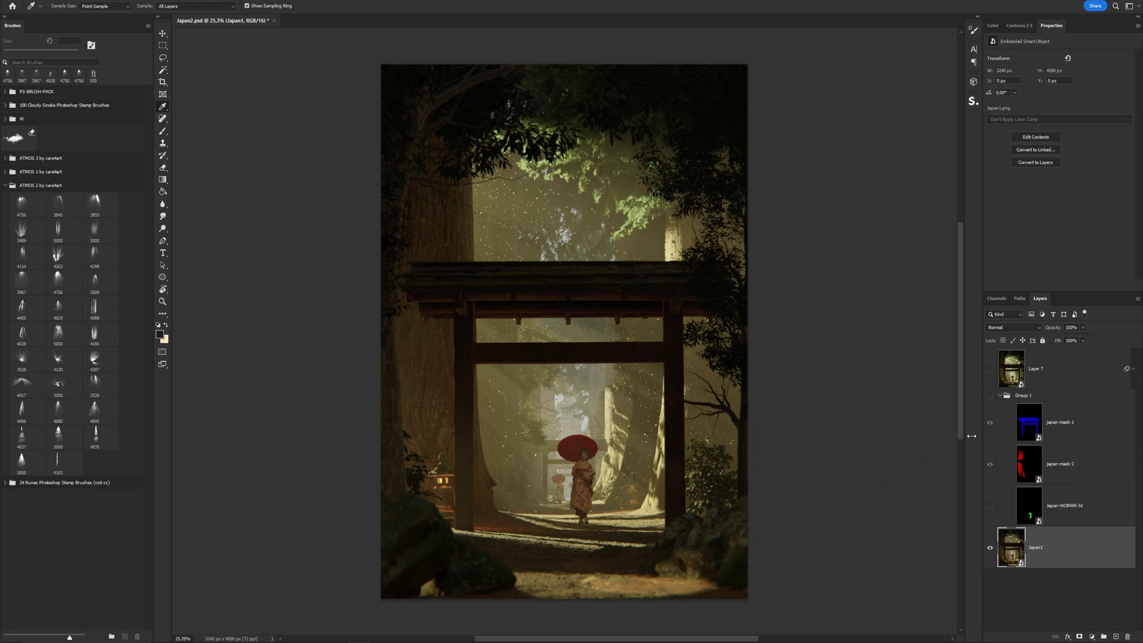
{"action": "left_click", "coordinate": [1076, 424]}
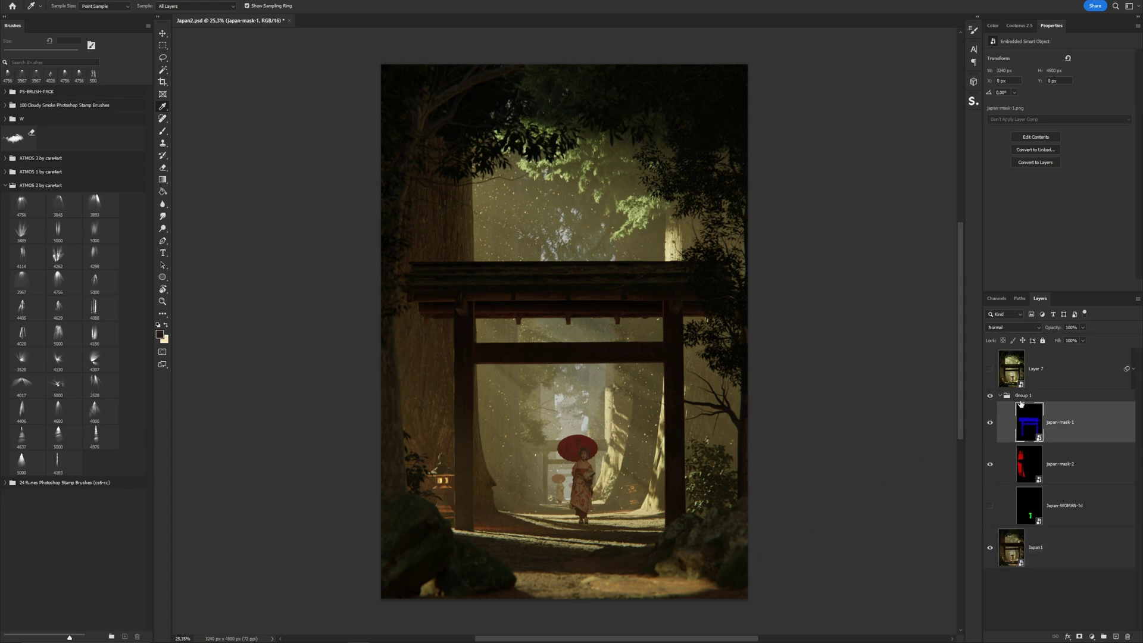
{"action": "left_click", "coordinate": [989, 422], "text": "alt"}
{"action": "left_click", "coordinate": [997, 299]}
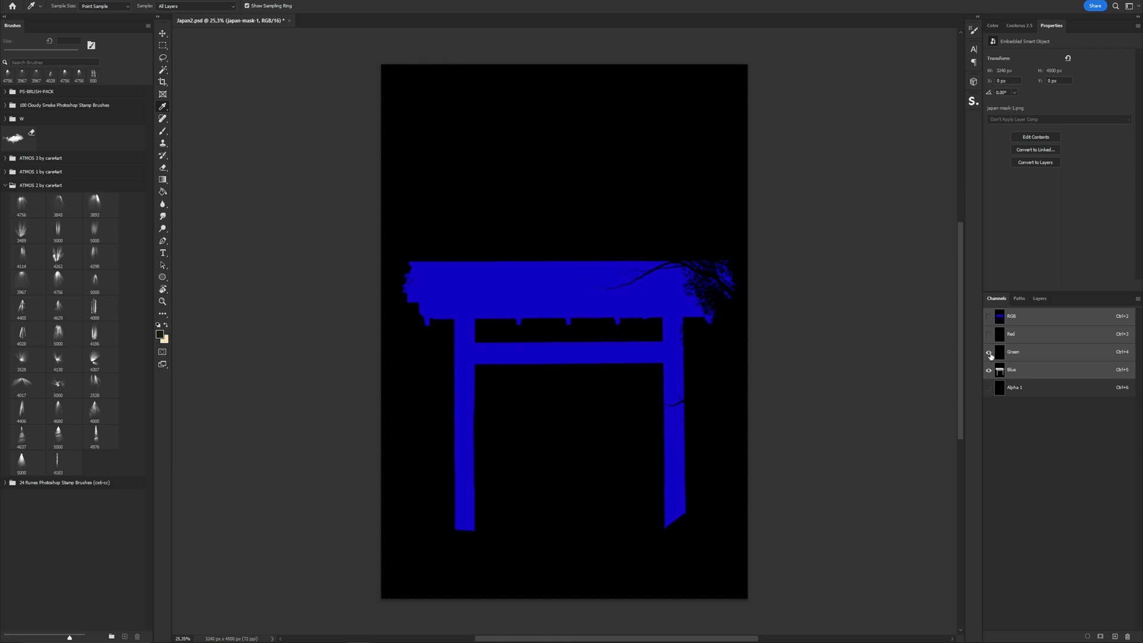
Load the Blue channel's torii shape as a selection and restore the full composite
{"action": "left_click", "coordinate": [988, 353]}
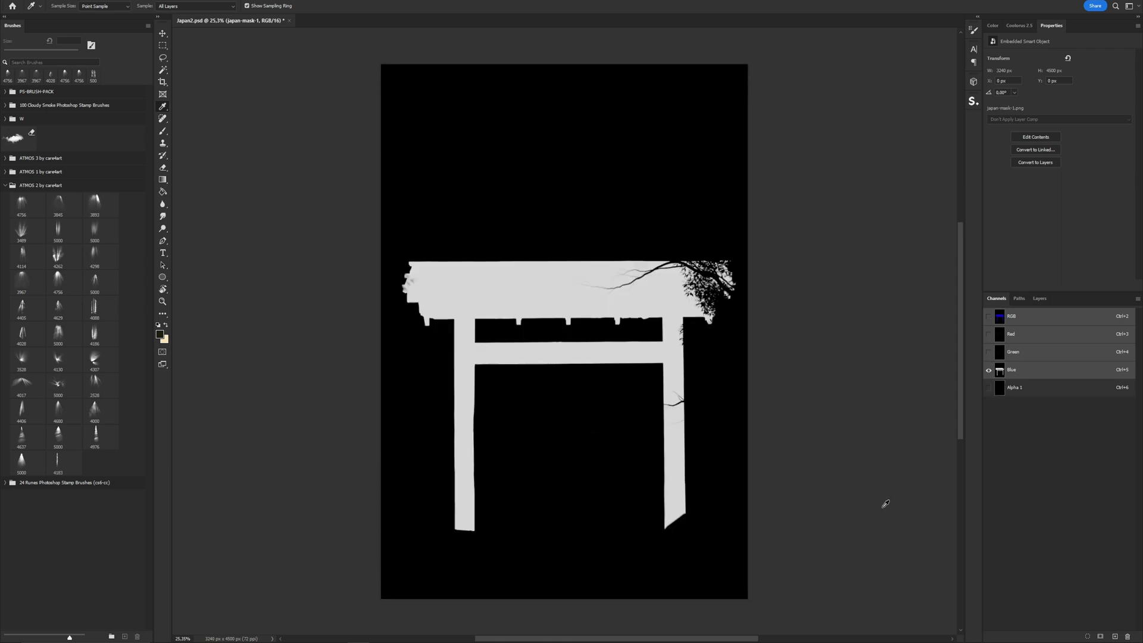
{"action": "left_click", "coordinate": [1001, 374], "text": "ctrl"}
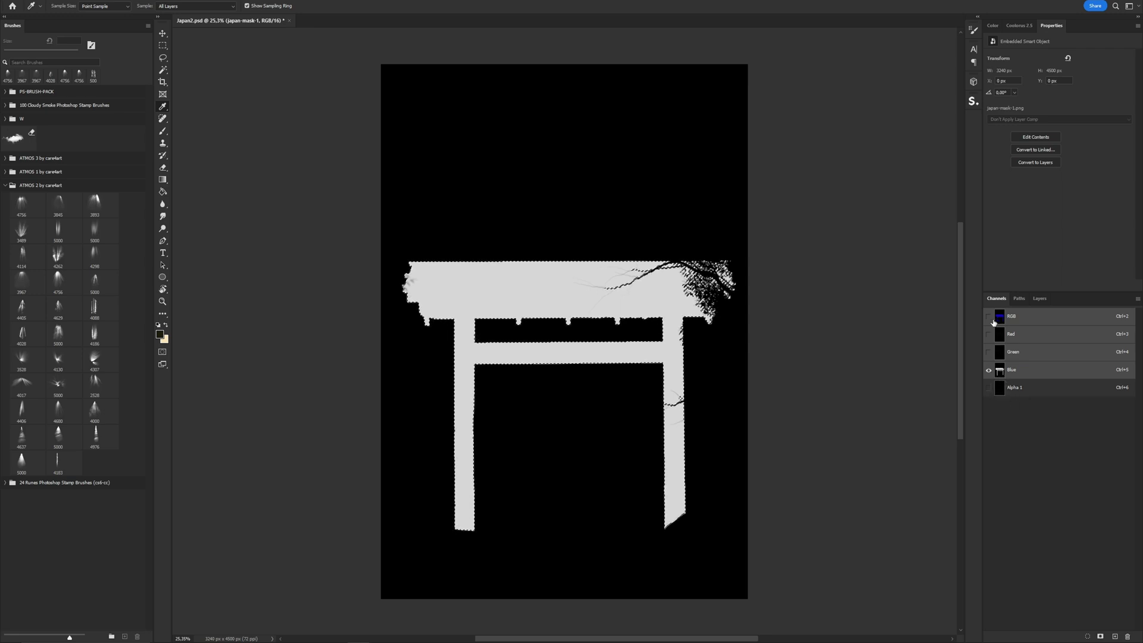
{"action": "key", "text": "ctrl+2"}
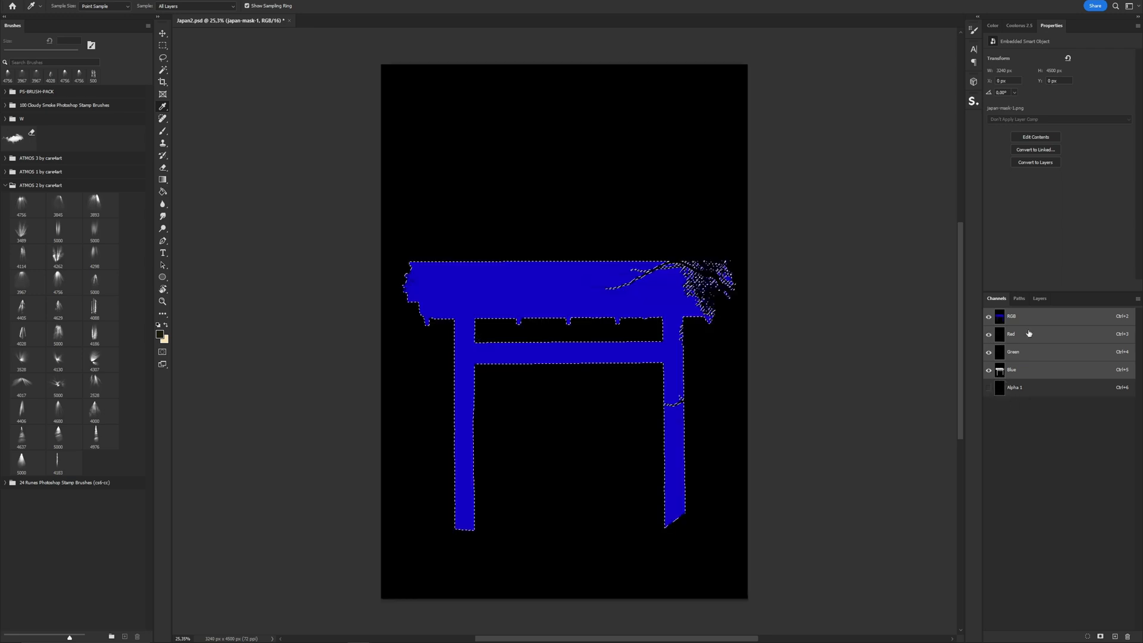
Add a Levels adjustment layer above Group 1, masked to the torii
{"action": "left_click", "coordinate": [1041, 302]}
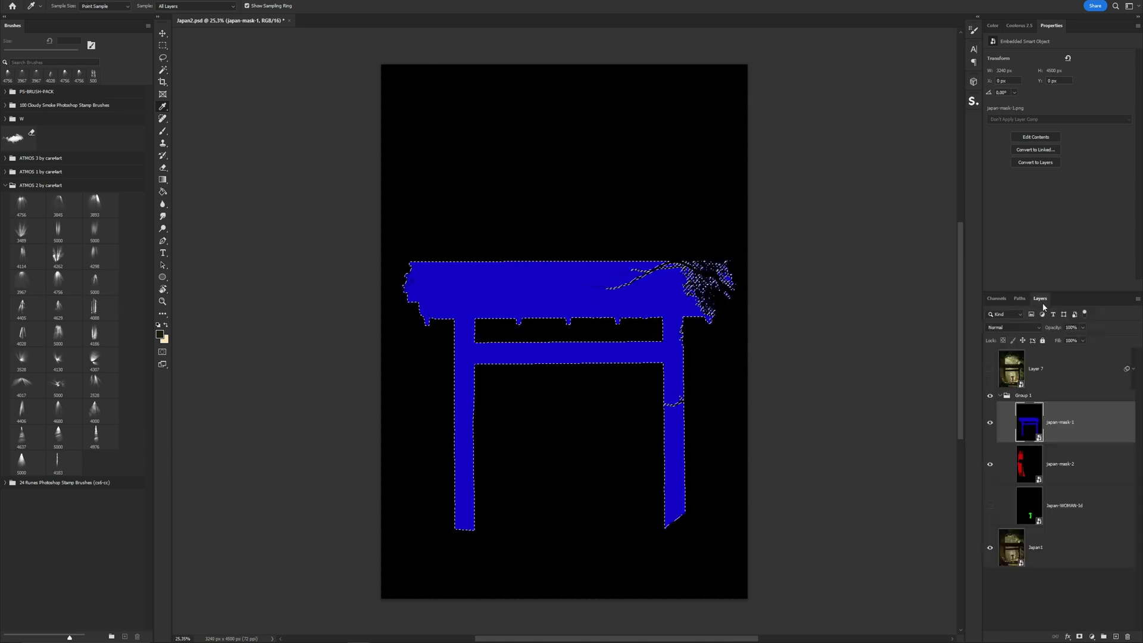
{"action": "left_click", "coordinate": [999, 395]}
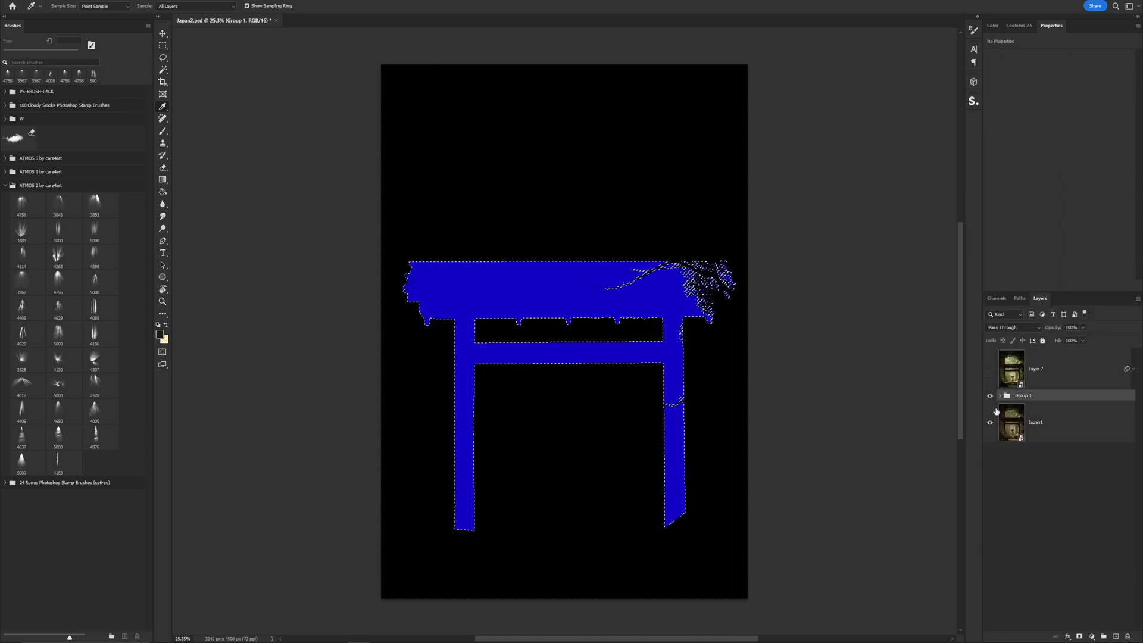
{"action": "left_click", "coordinate": [1093, 637]}
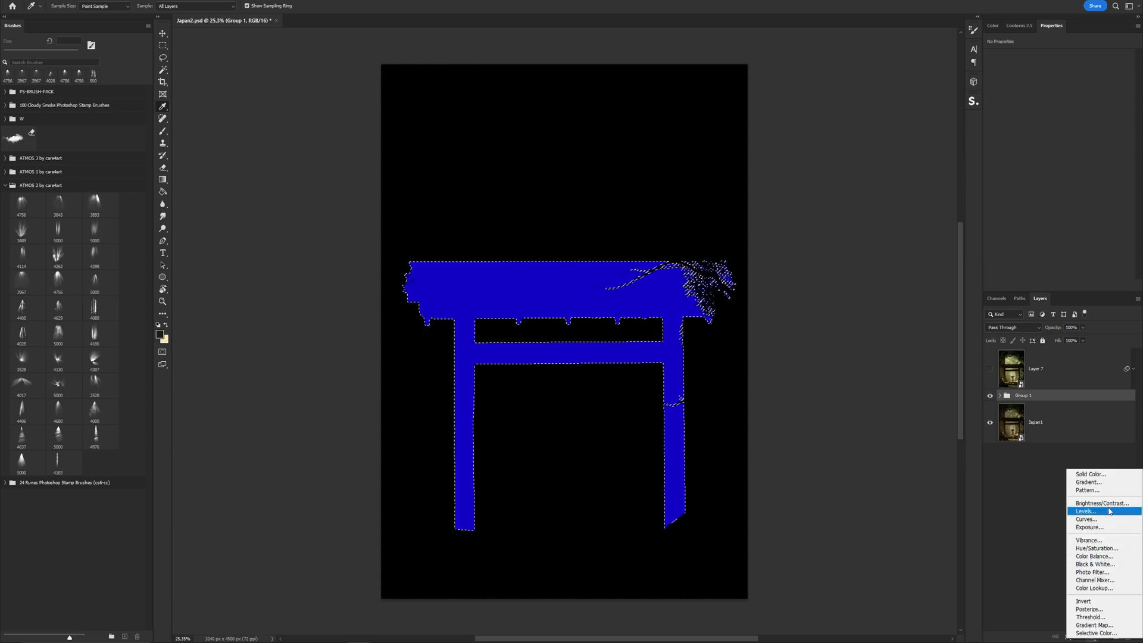
{"action": "left_click", "coordinate": [1090, 509]}
Brighten the torii gate's midtones by moving the Levels midtone slider left
{"action": "left_click", "coordinate": [990, 437]}
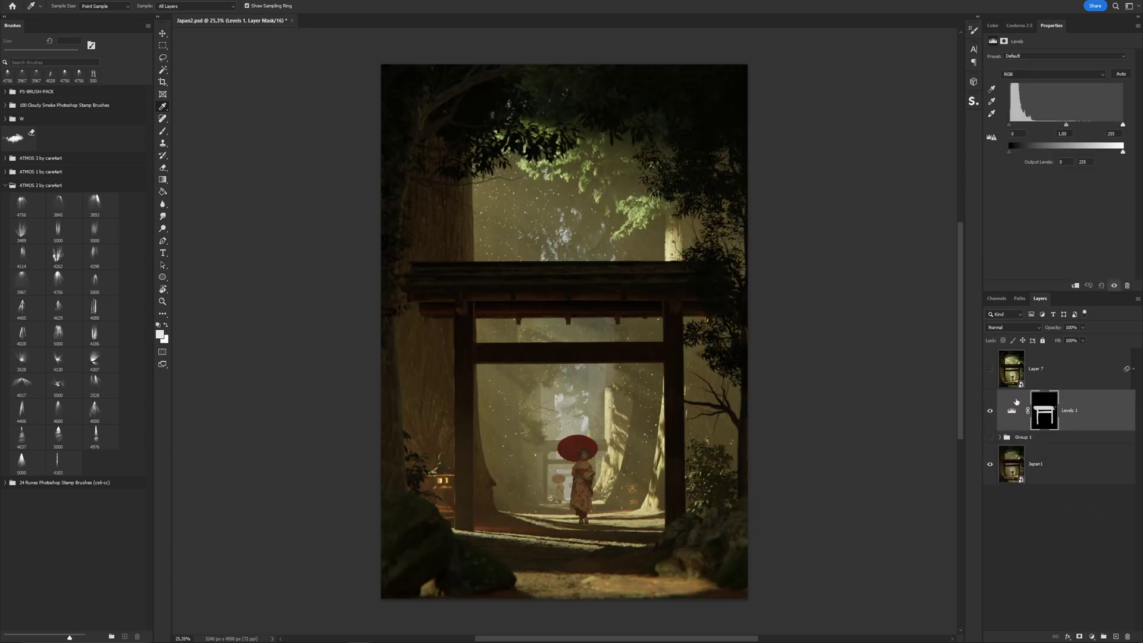
{"action": "left_click_drag", "start_coordinate": [1066, 128], "coordinate": [1057, 126]}
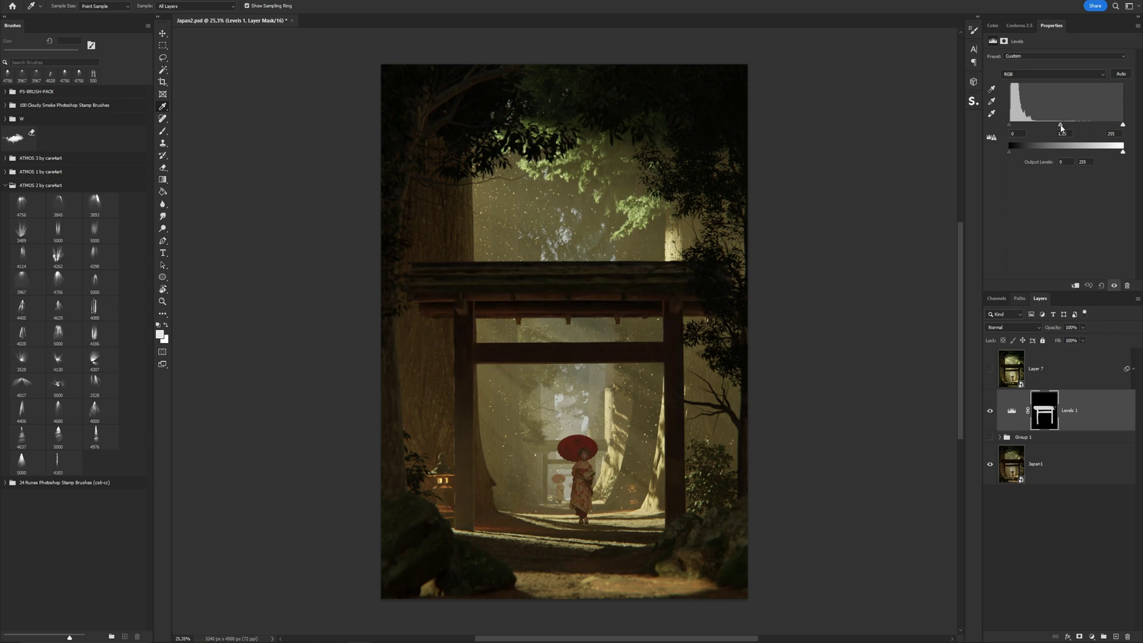
{"action": "left_click", "coordinate": [999, 438]}
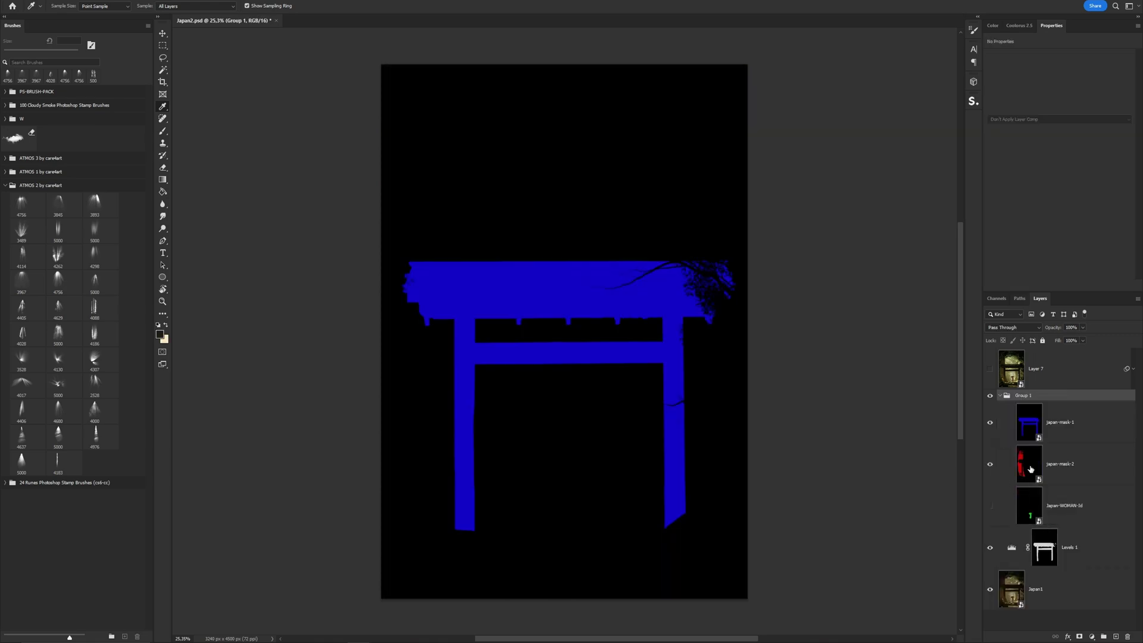
{"action": "left_click", "coordinate": [1030, 466]}
Load the red trees mask channel as a selection and hide the mask group
{"action": "left_click", "coordinate": [990, 424]}
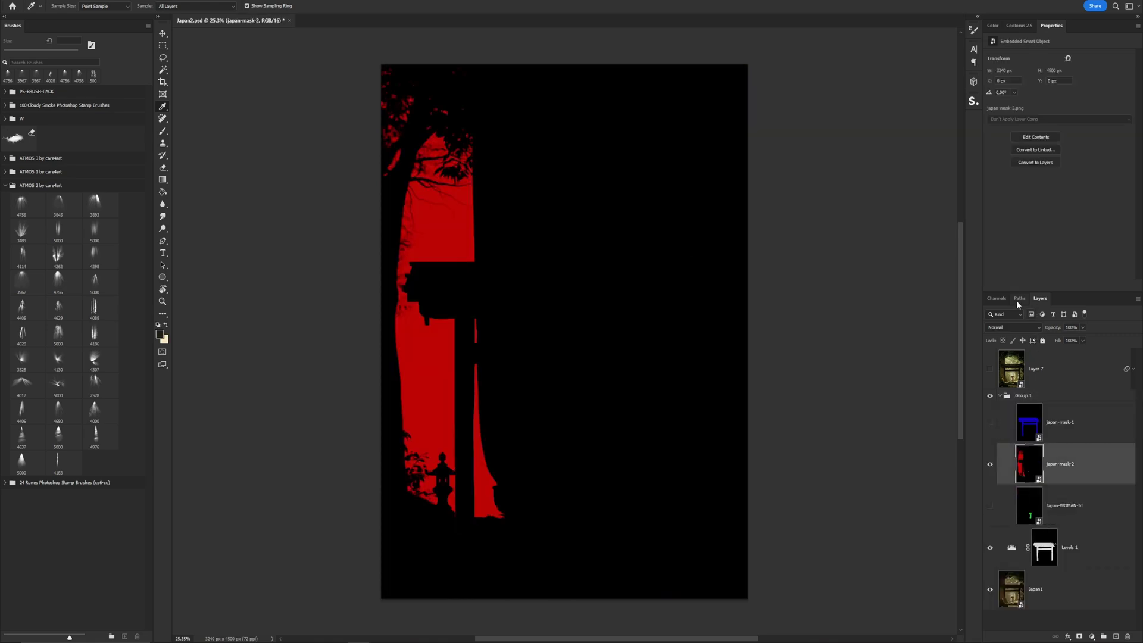
{"action": "left_click", "coordinate": [997, 298]}
{"action": "left_click", "coordinate": [999, 334], "text": "ctrl"}
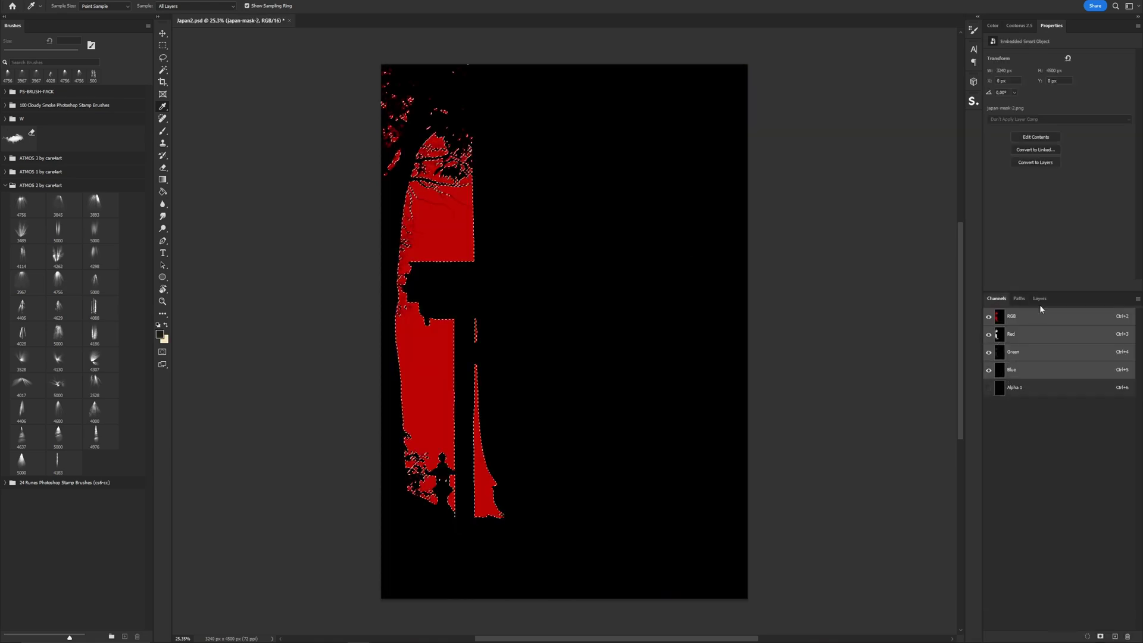
{"action": "left_click", "coordinate": [1039, 299]}
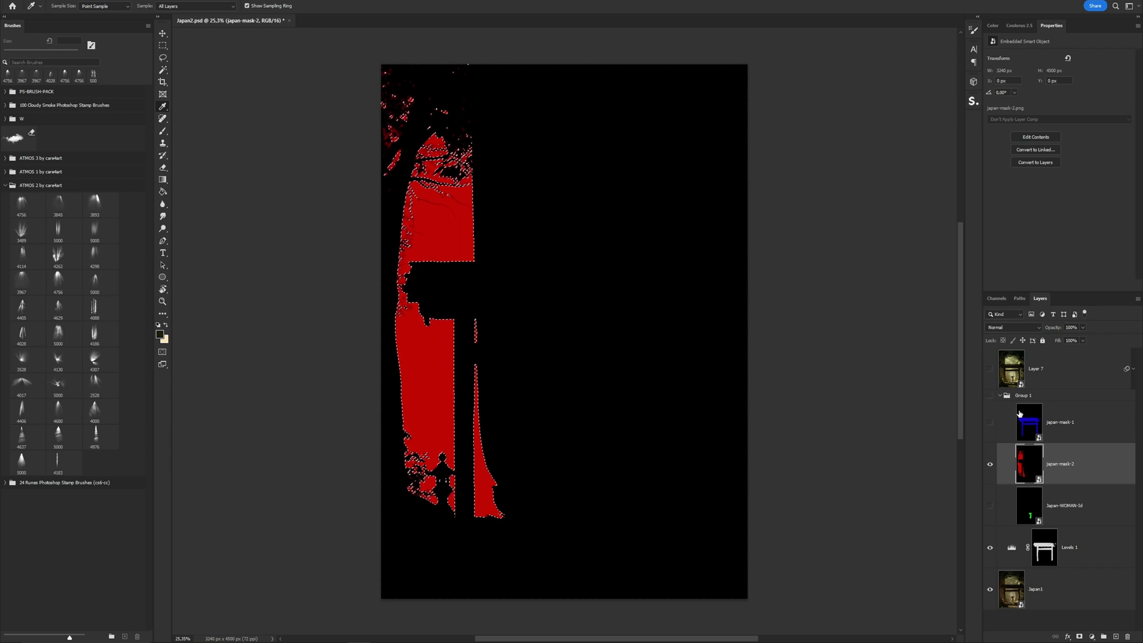
{"action": "left_click", "coordinate": [990, 395]}
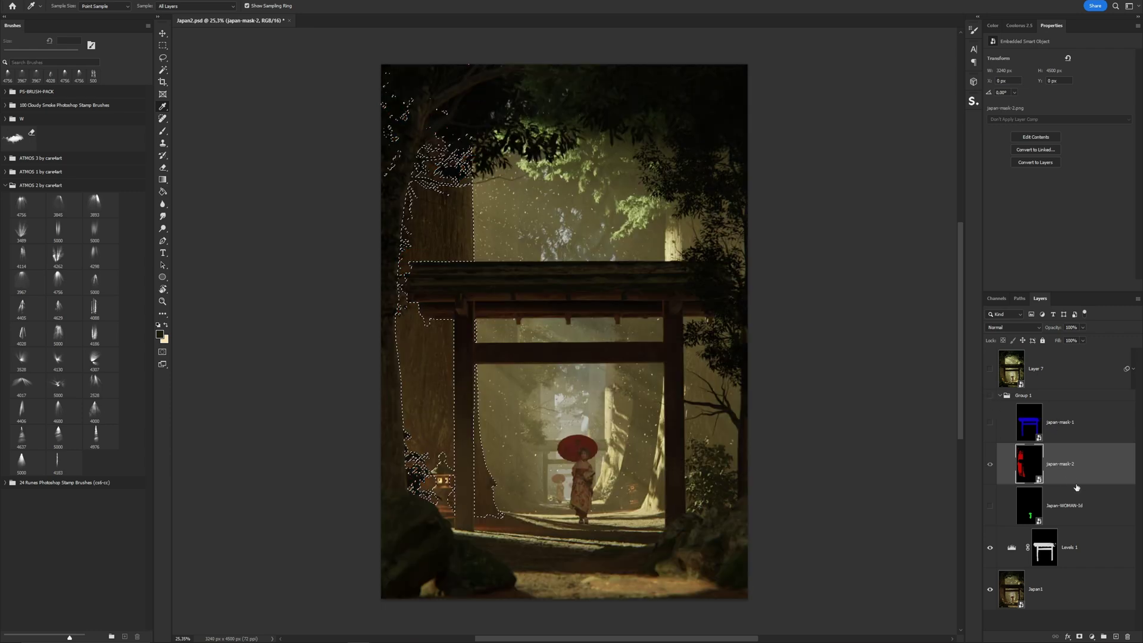
Try a Brightness/Contrast adjustment on the red tree area, then delete it
{"action": "left_click", "coordinate": [1094, 561]}
{"action": "left_click", "coordinate": [1092, 637]}
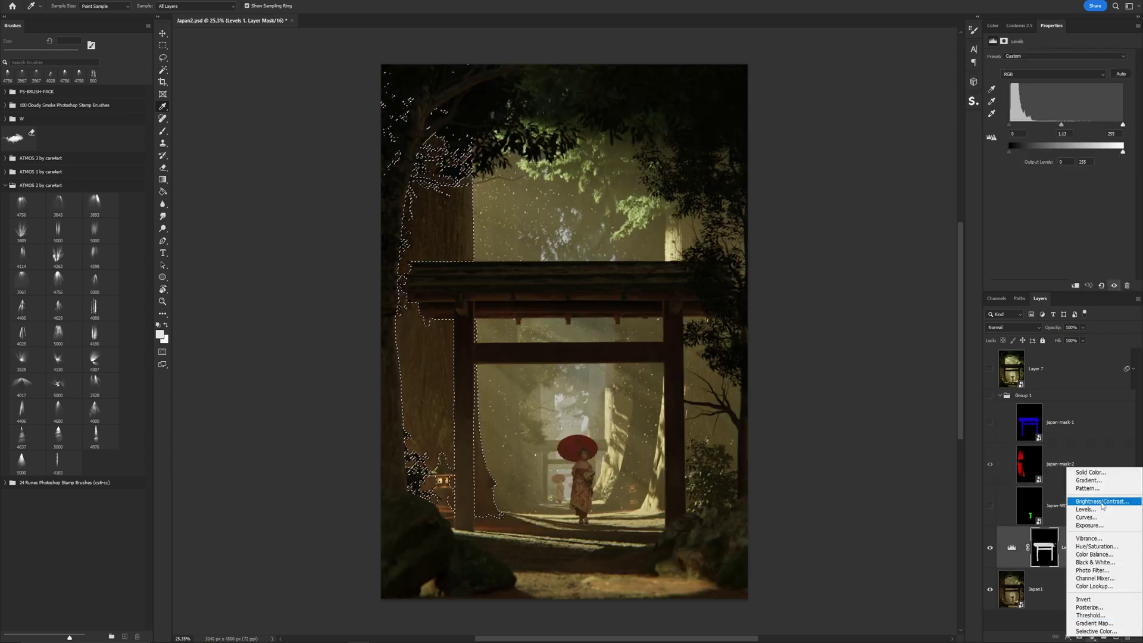
{"action": "left_click", "coordinate": [1101, 503]}
{"action": "left_click_drag", "start_coordinate": [1062, 100], "coordinate": [1079, 84]}
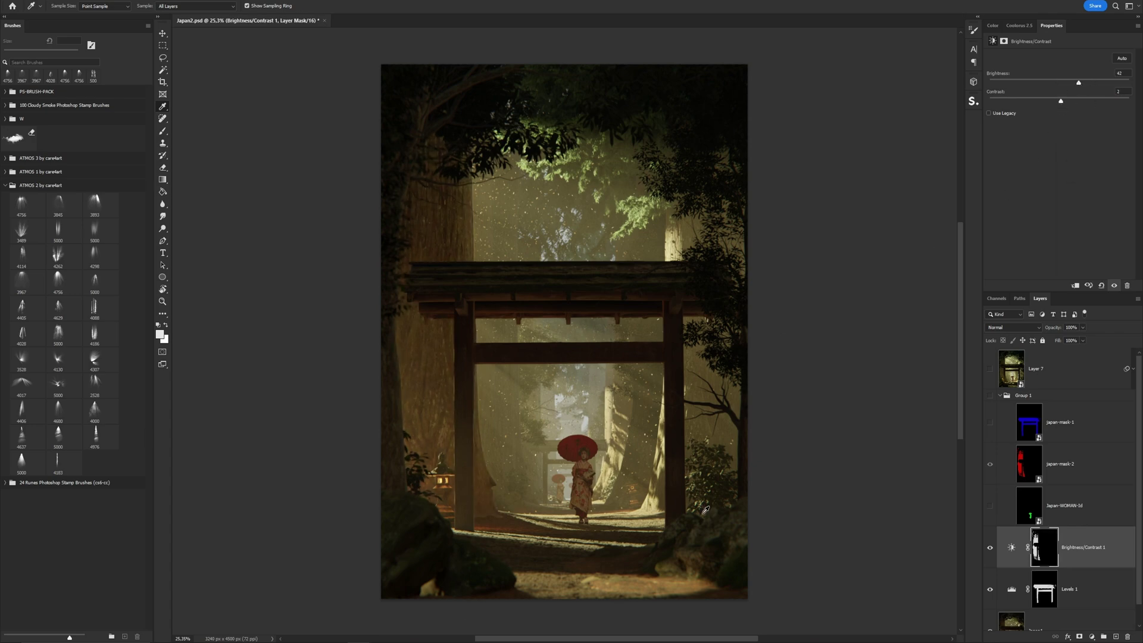
{"action": "left_click", "coordinate": [1092, 590]}
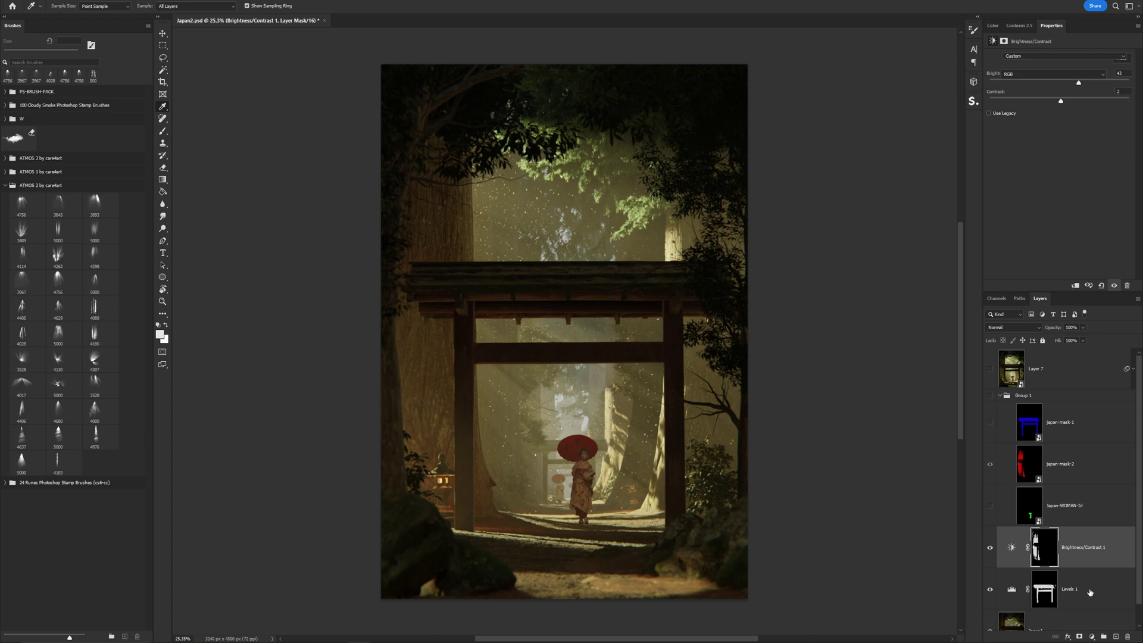
{"action": "left_click", "coordinate": [1100, 552]}
{"action": "key", "text": "Delete"}
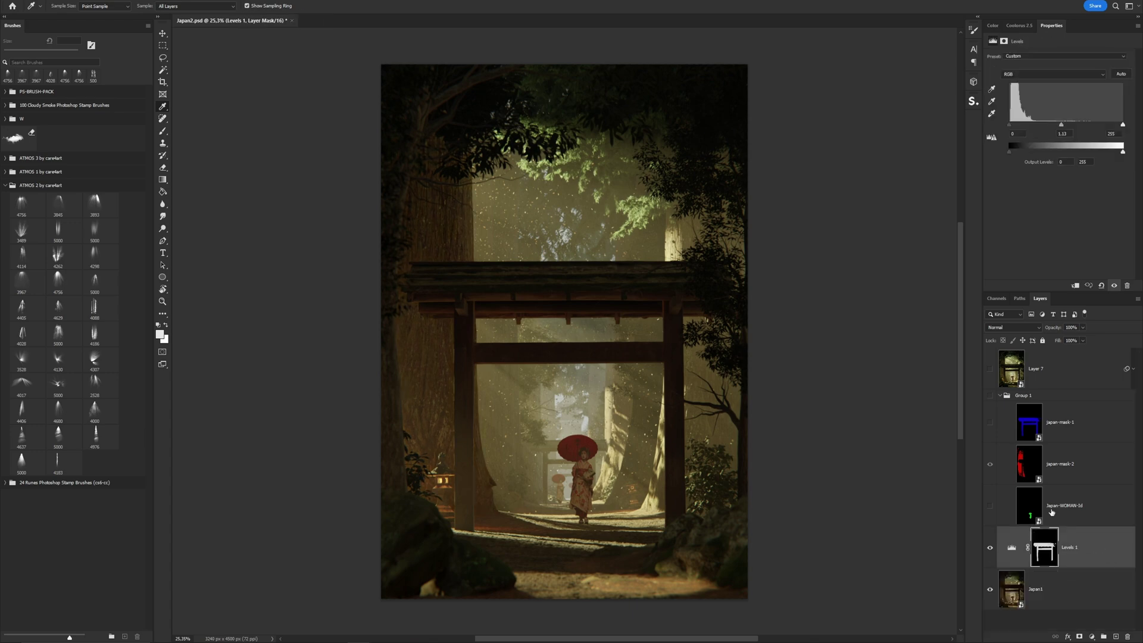
Stamp beige light rays over the torii on Layer 8, blended in Screen mode at 62% opacity
{"action": "left_click", "coordinate": [1000, 395]}
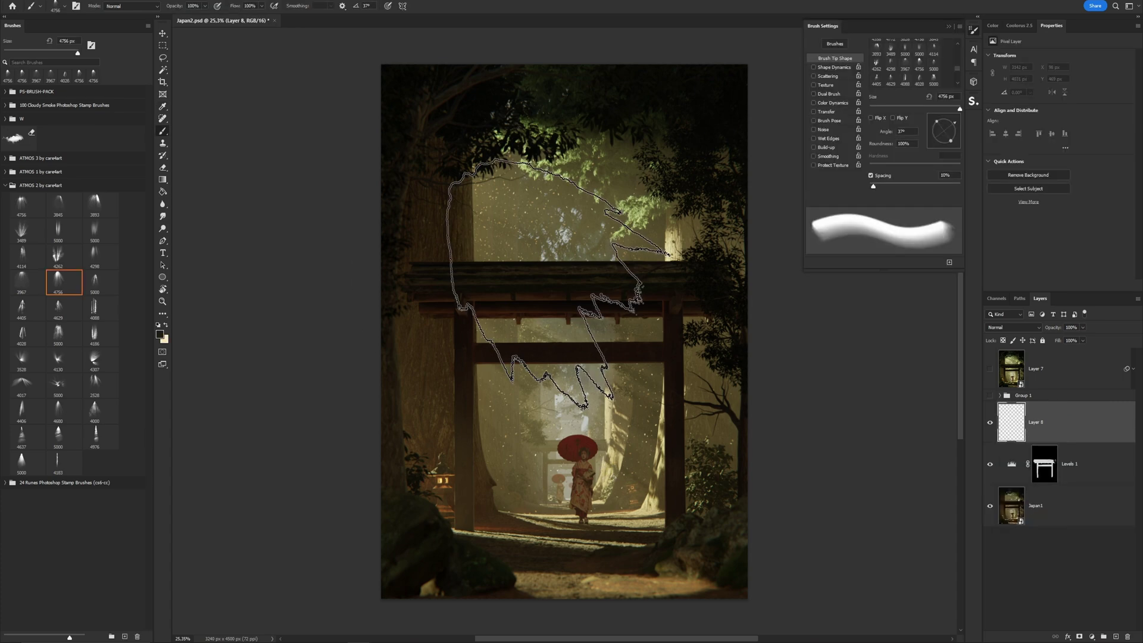
{"action": "left_click", "coordinate": [554, 278]}
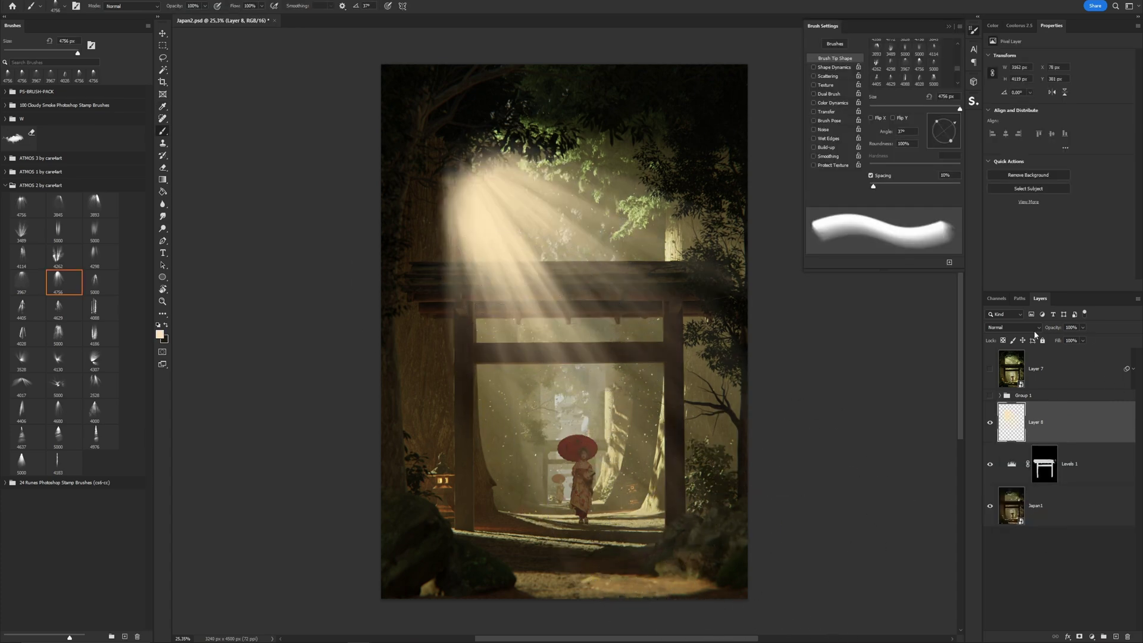
{"action": "left_click", "coordinate": [1034, 331]}
{"action": "left_click", "coordinate": [1030, 385]}
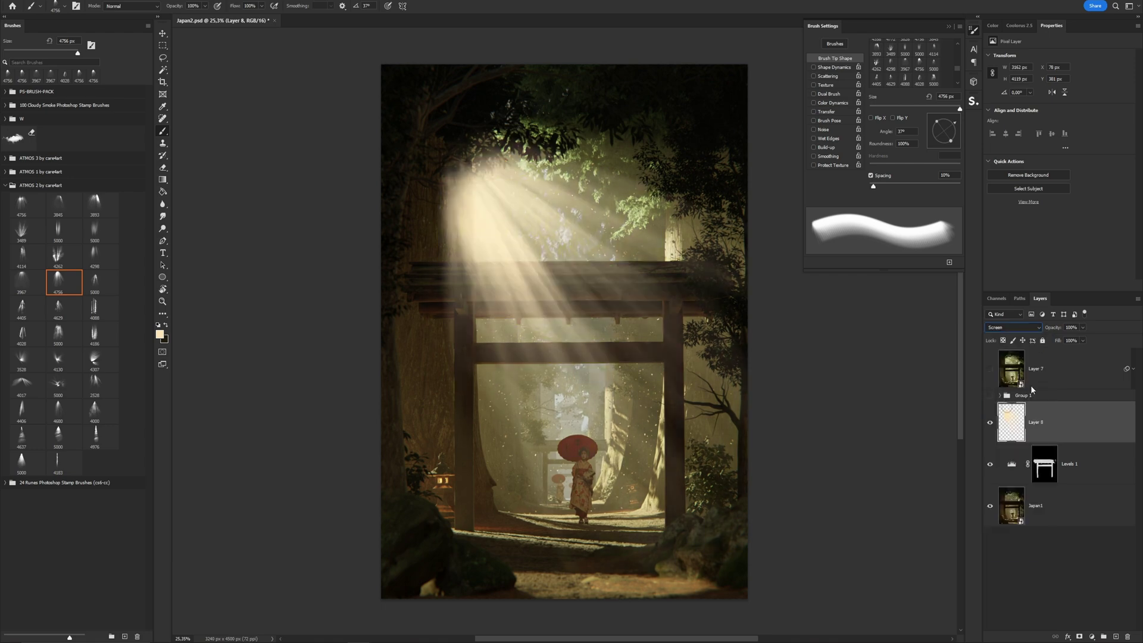
{"action": "left_click", "coordinate": [1082, 326]}
{"action": "left_click_drag", "start_coordinate": [1083, 338], "coordinate": [1068, 341]}
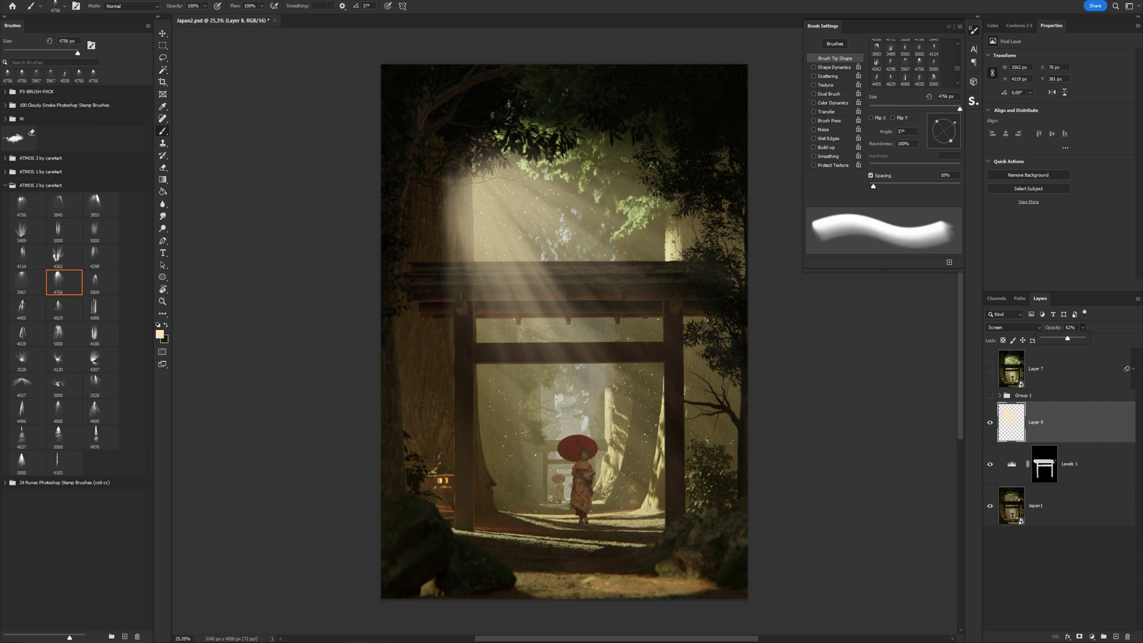
{"action": "key", "text": "Return"}
{"action": "key", "text": "v"}
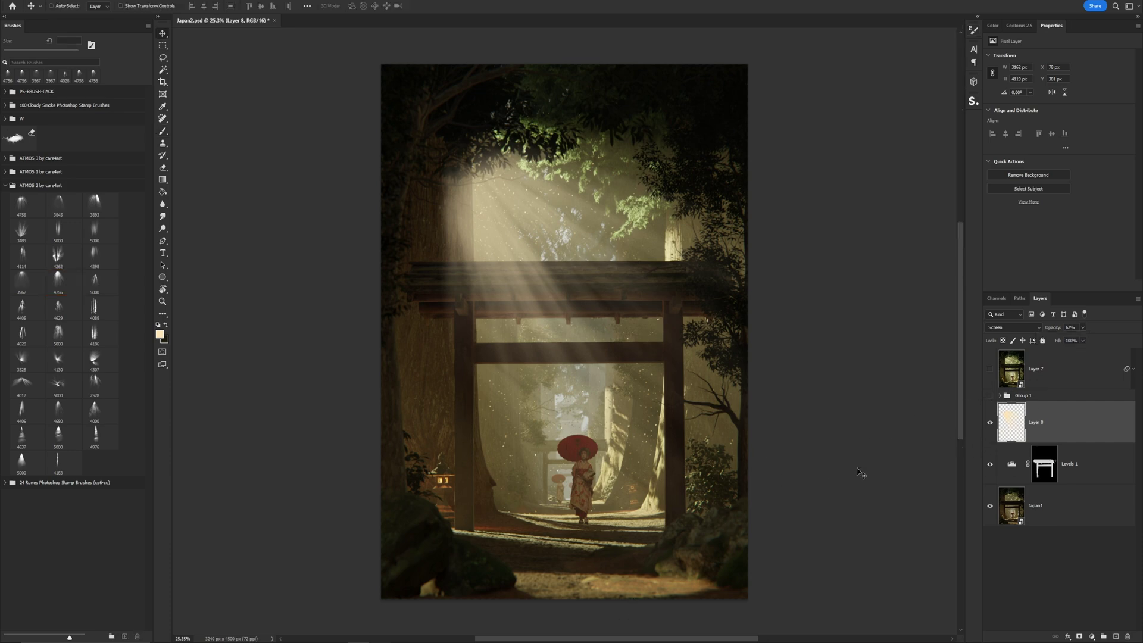
Load the blue torii channel as a selection and add it as a mask on the sun-ray layer
{"action": "left_click", "coordinate": [1000, 395]}
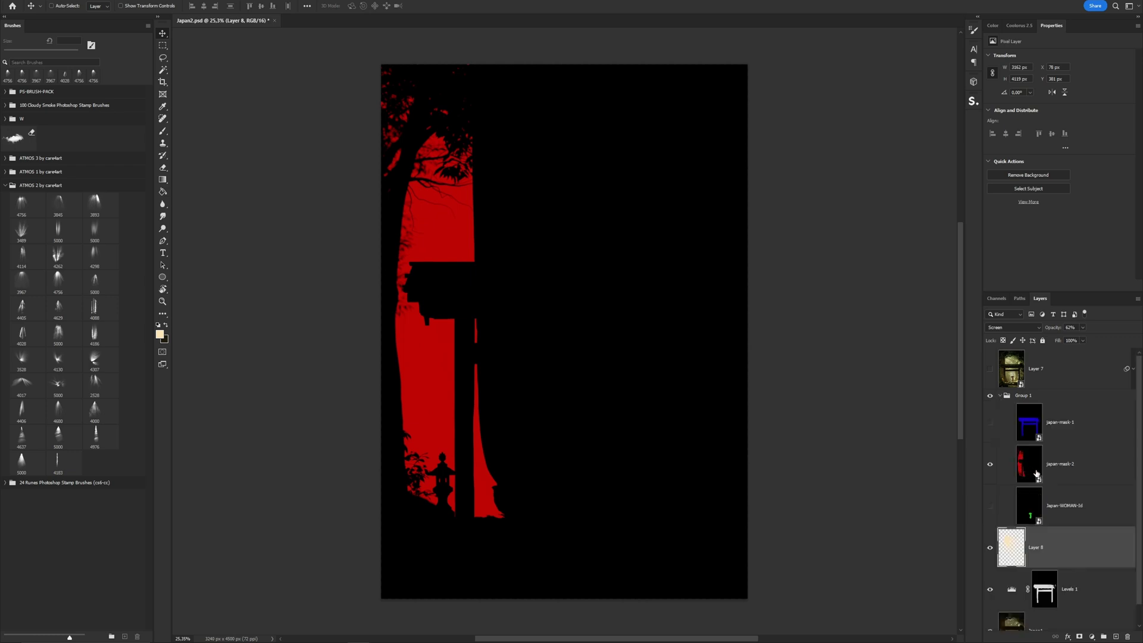
{"action": "left_click", "coordinate": [990, 424]}
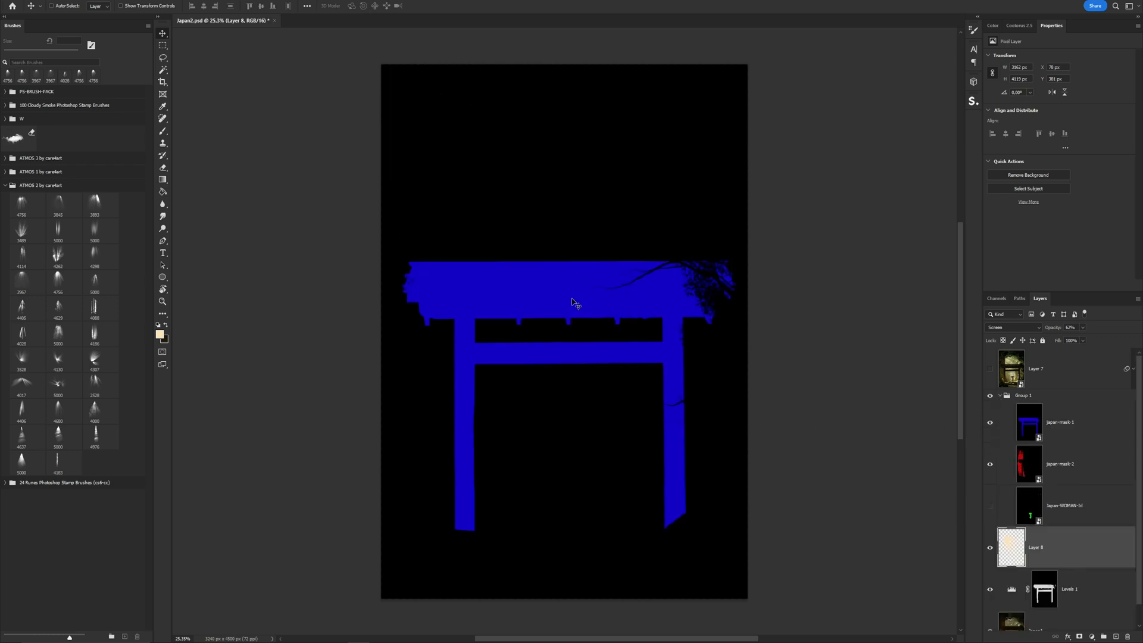
{"action": "left_click", "coordinate": [1079, 434]}
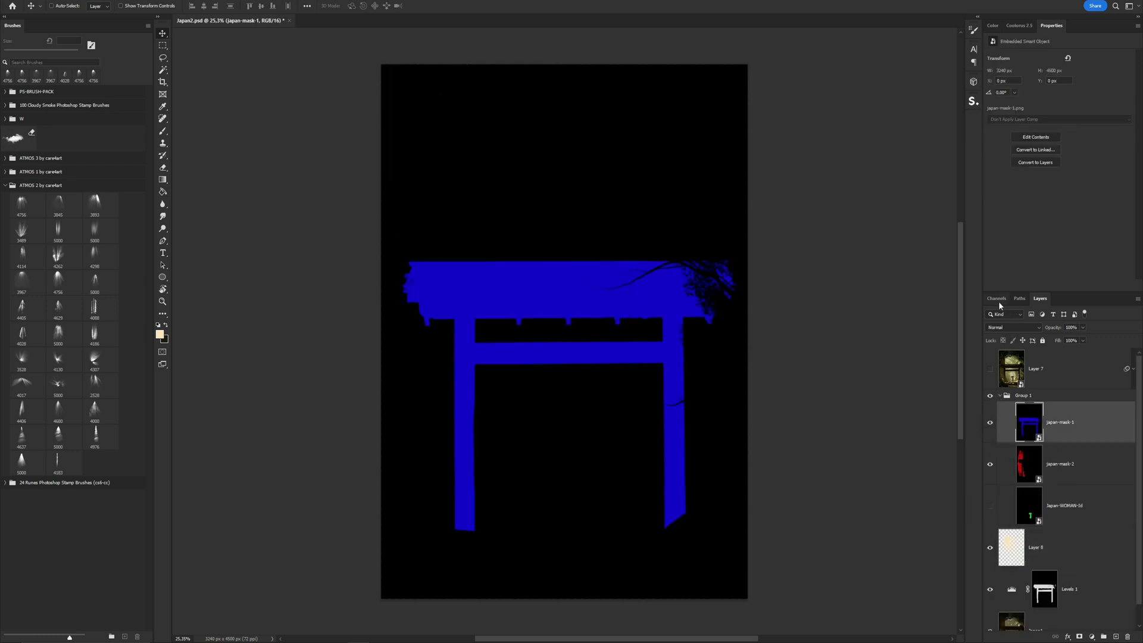
{"action": "left_click", "coordinate": [997, 299]}
{"action": "left_click", "coordinate": [1000, 368], "text": "ctrl"}
{"action": "left_click", "coordinate": [1039, 300]}
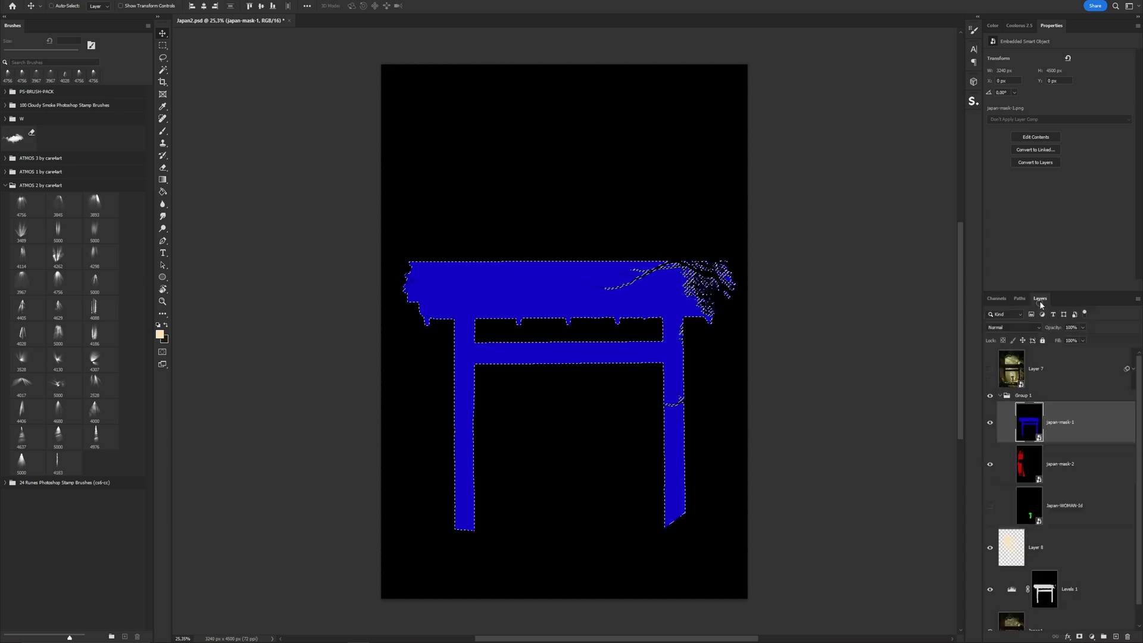
{"action": "left_click", "coordinate": [989, 397]}
{"action": "left_click", "coordinate": [1048, 370]}
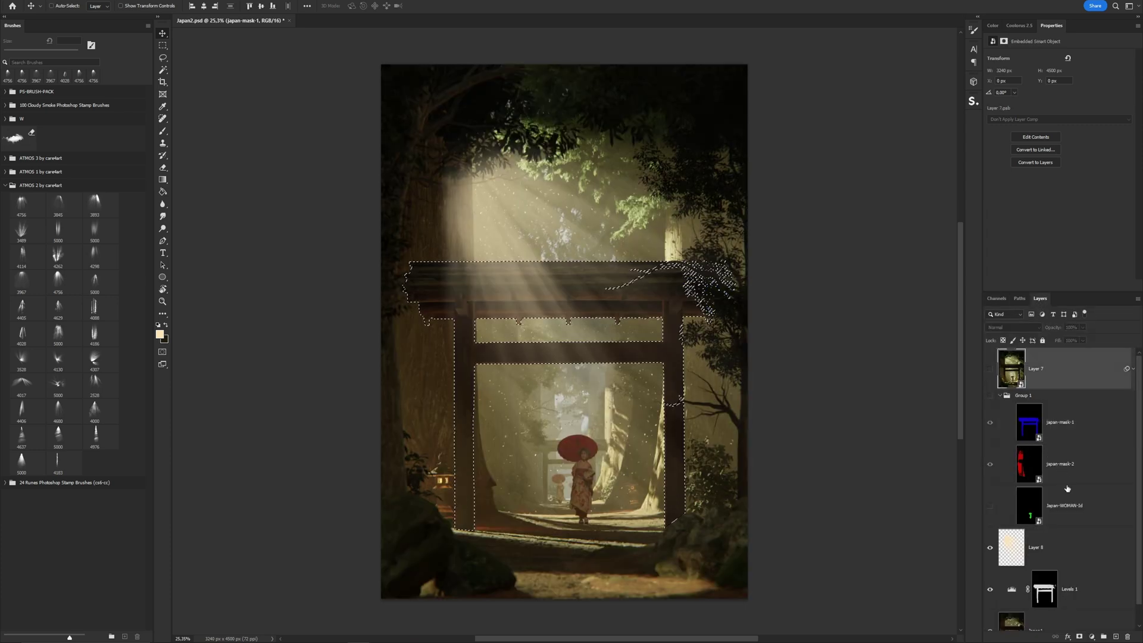
{"action": "left_click", "coordinate": [1079, 637]}
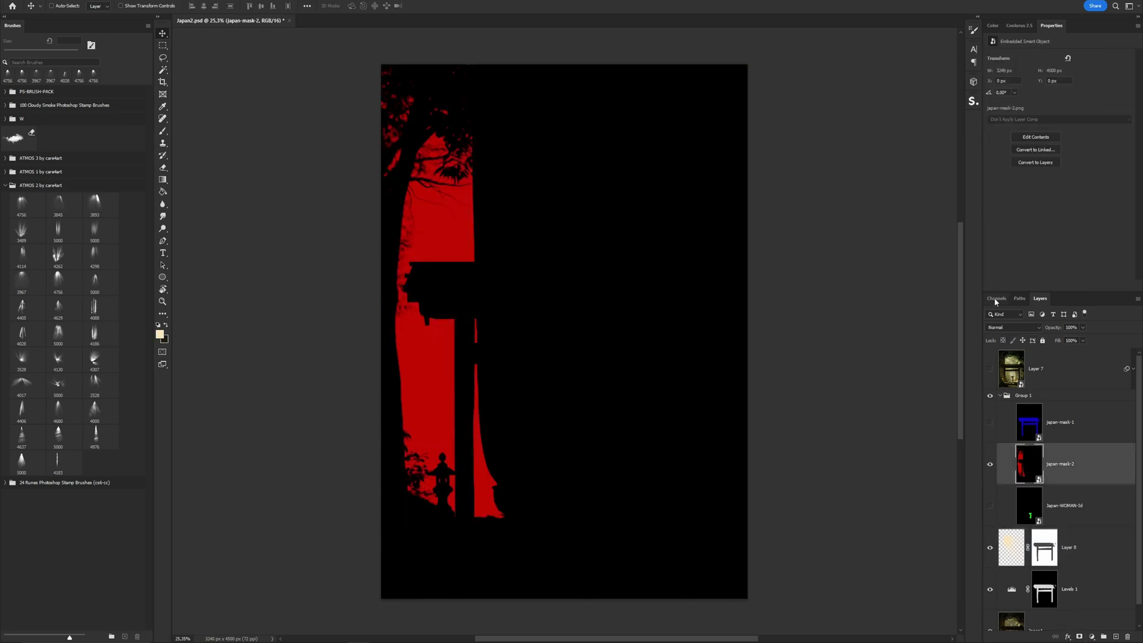
Load the red trees channel as a selection and target the sun-ray layer's mask
{"action": "left_click", "coordinate": [995, 299]}
{"action": "left_click", "coordinate": [999, 334], "text": "ctrl"}
{"action": "left_click", "coordinate": [1039, 298]}
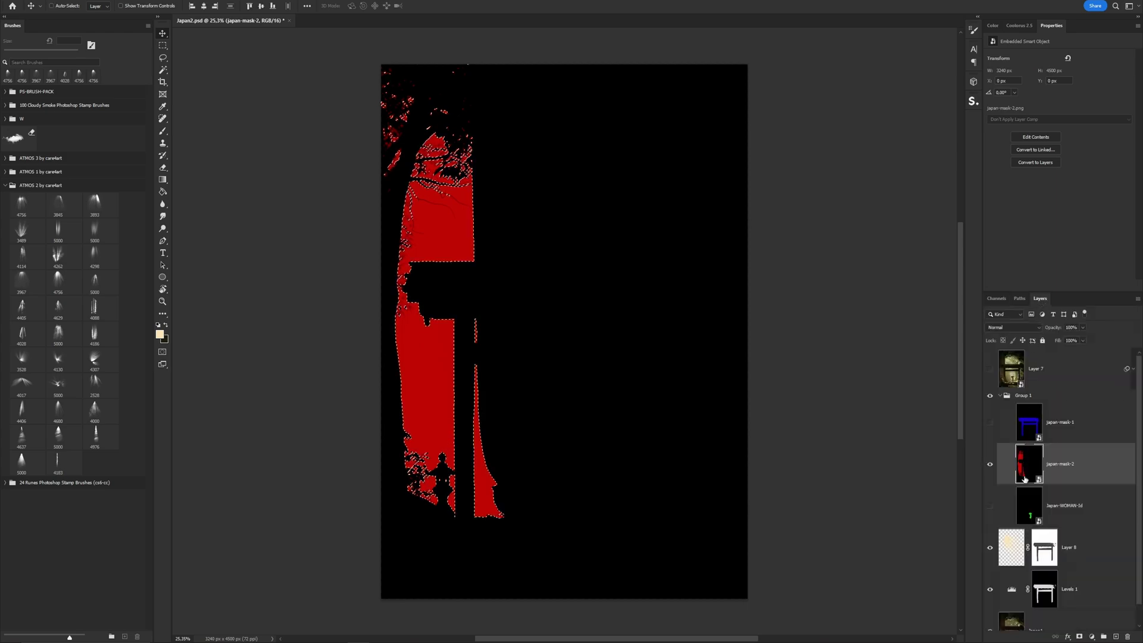
{"action": "left_click", "coordinate": [990, 395]}
{"action": "left_click", "coordinate": [1044, 547]}
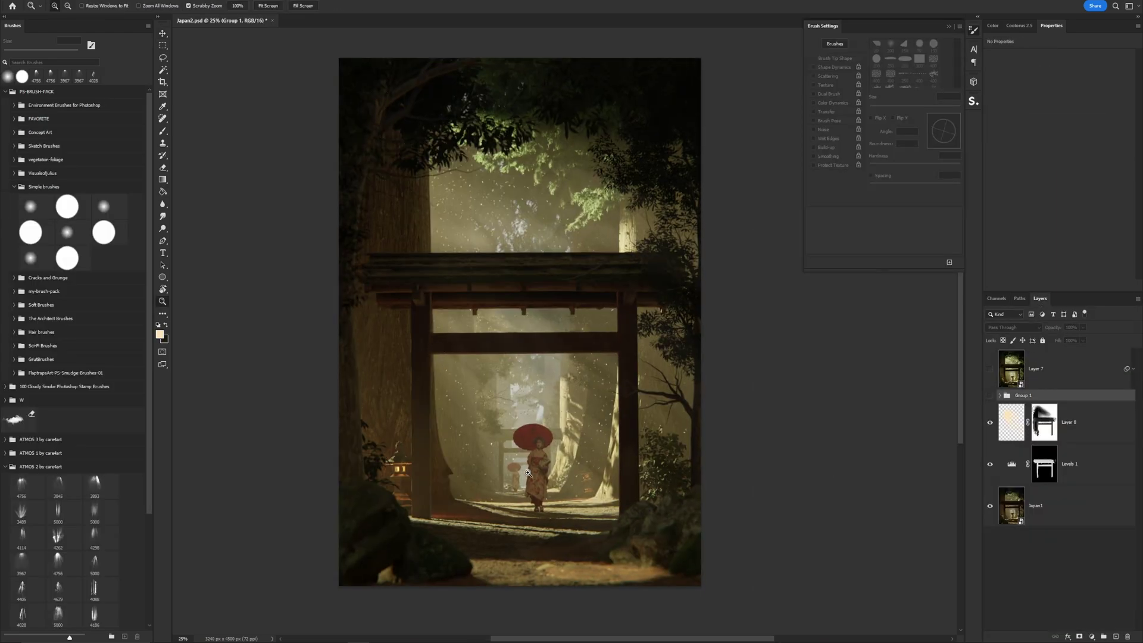
Zoom in on the torii, set a 29 px hard round brush, and add empty Layer 9
{"action": "mouse_move", "coordinate": [529, 473]}
{"action": "left_mouse_down"}
{"action": "mouse_move", "coordinate": [556, 504]}
{"action": "mouse_move", "coordinate": [554, 488]}
{"action": "left_mouse_up"}
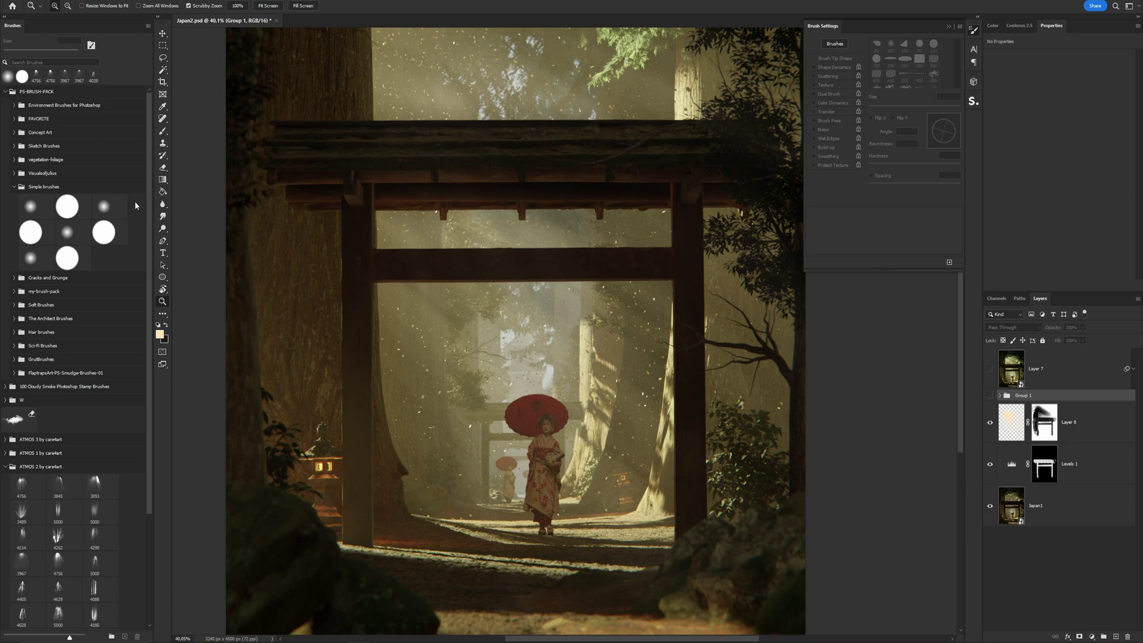
{"action": "left_click", "coordinate": [66, 206]}
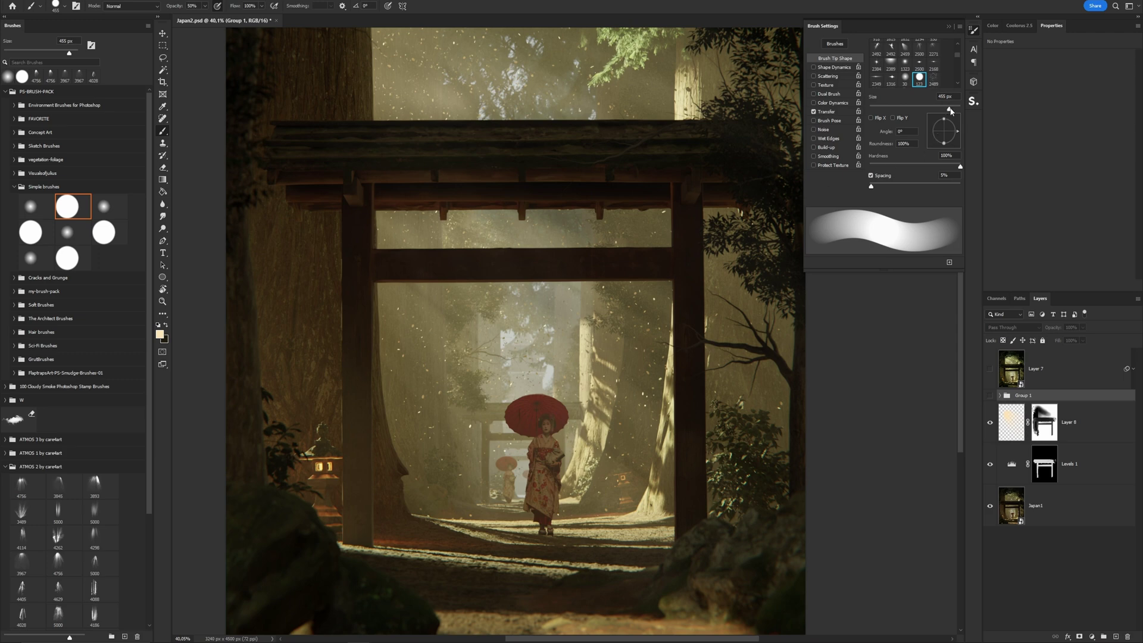
{"action": "left_click_drag", "start_coordinate": [940, 113], "coordinate": [883, 112]}
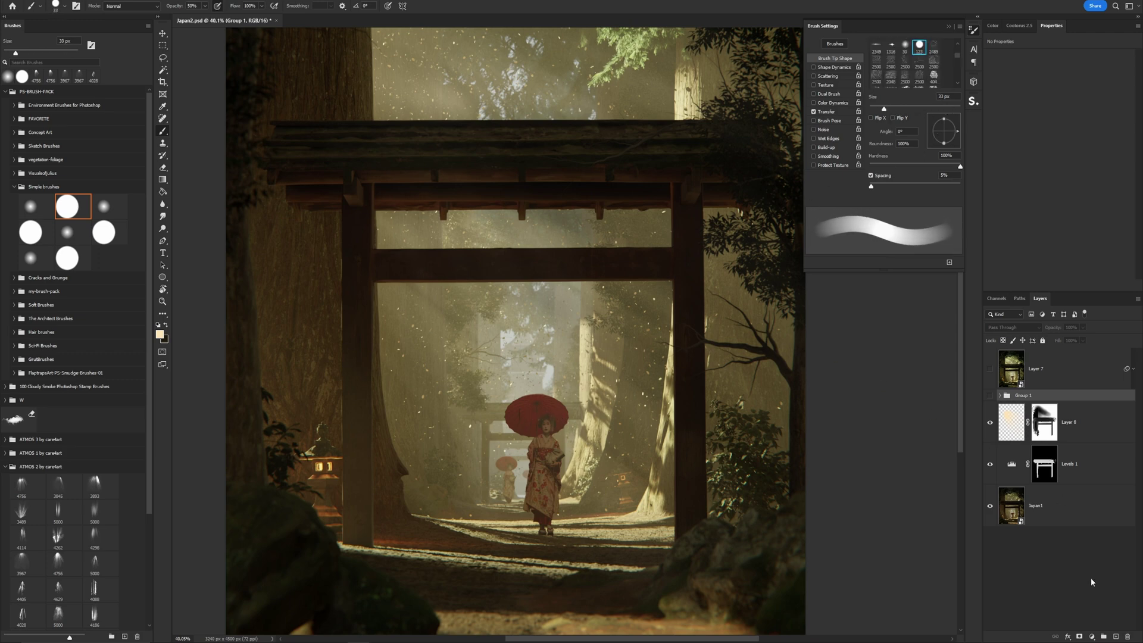
{"action": "left_click", "coordinate": [1115, 637]}
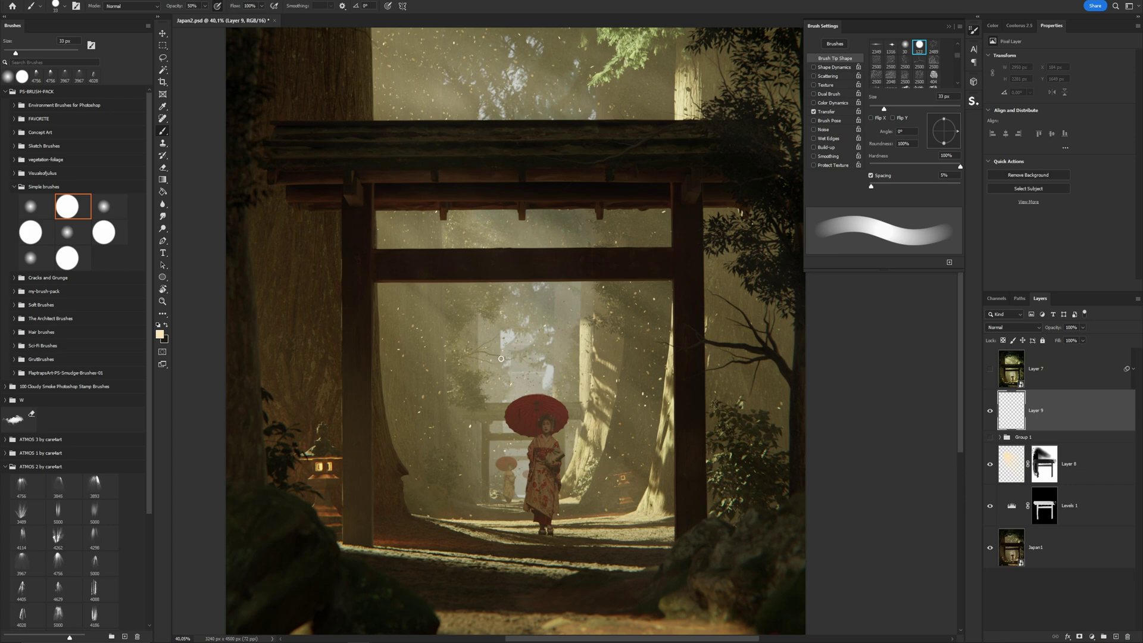
Show and expand Group 1 so the blue torii mask appears on black
{"action": "left_click_drag", "start_coordinate": [571, 484], "coordinate": [587, 417]}
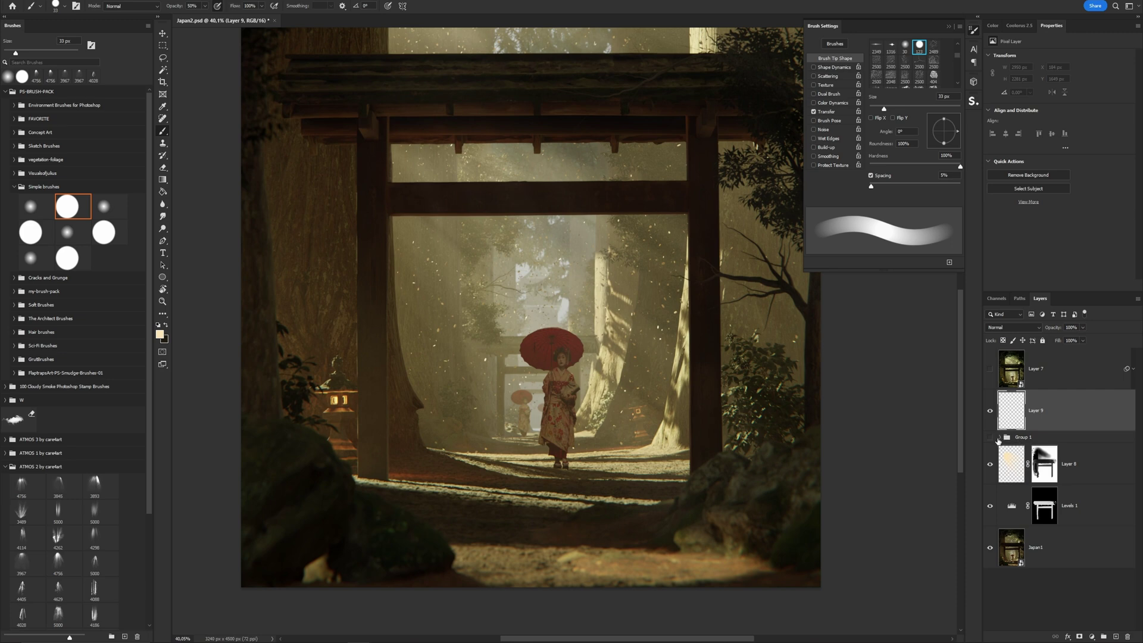
{"action": "left_click", "coordinate": [999, 441]}
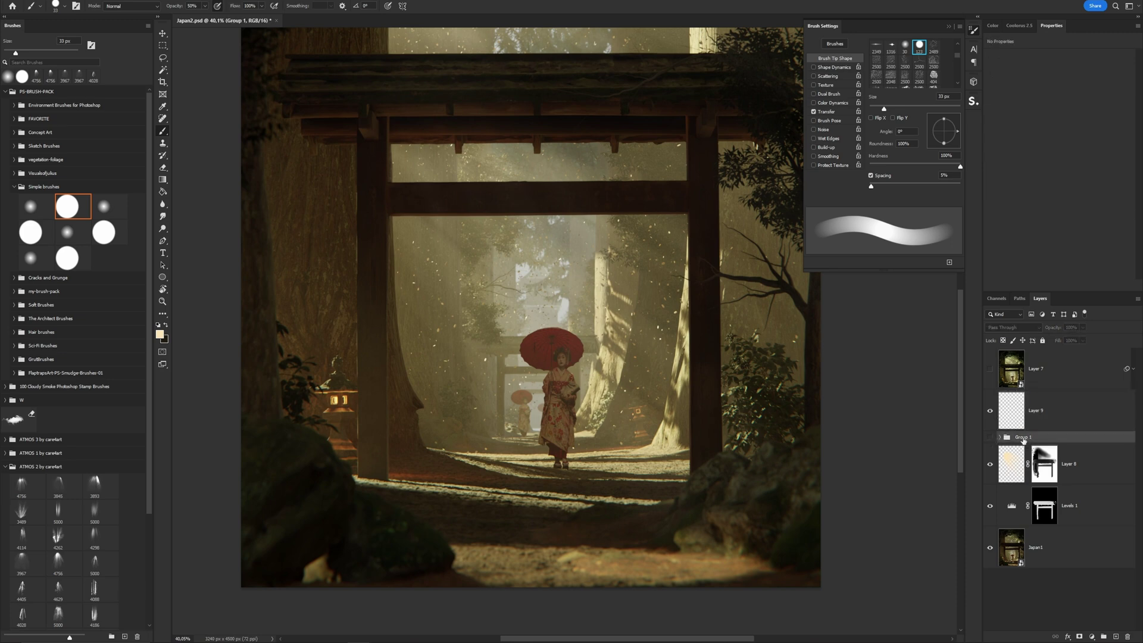
{"action": "left_click", "coordinate": [990, 437]}
{"action": "left_click", "coordinate": [1000, 438]}
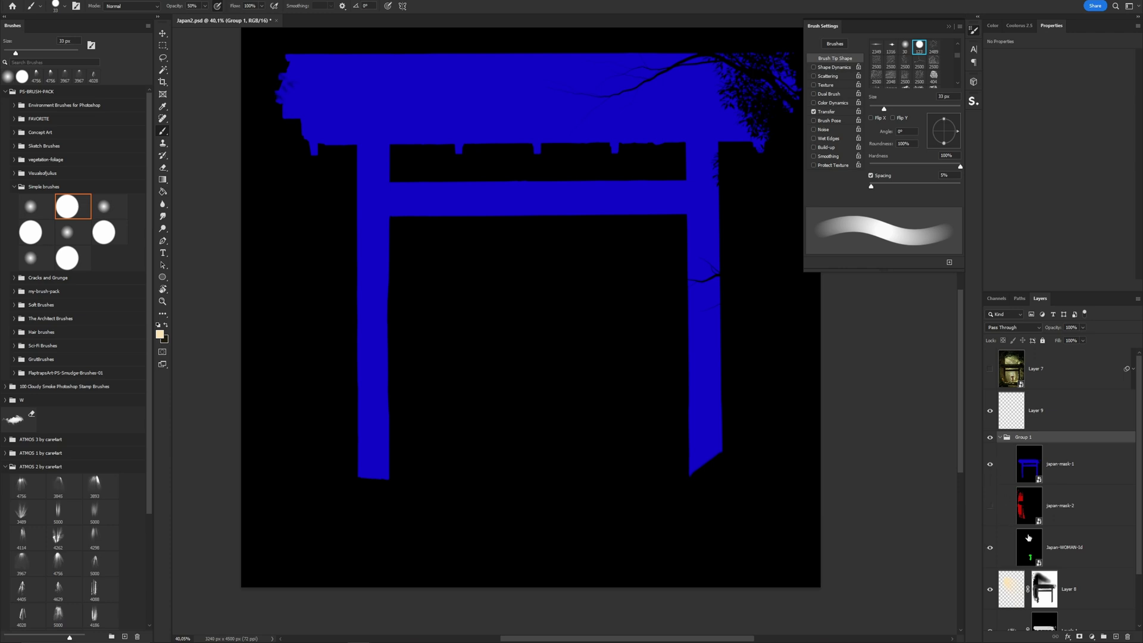
Load the woman's silhouette from Japan-WOMAN-Id's Green channel and mask Layer 9 with it
{"action": "left_click", "coordinate": [990, 464]}
{"action": "left_click", "coordinate": [1064, 547]}
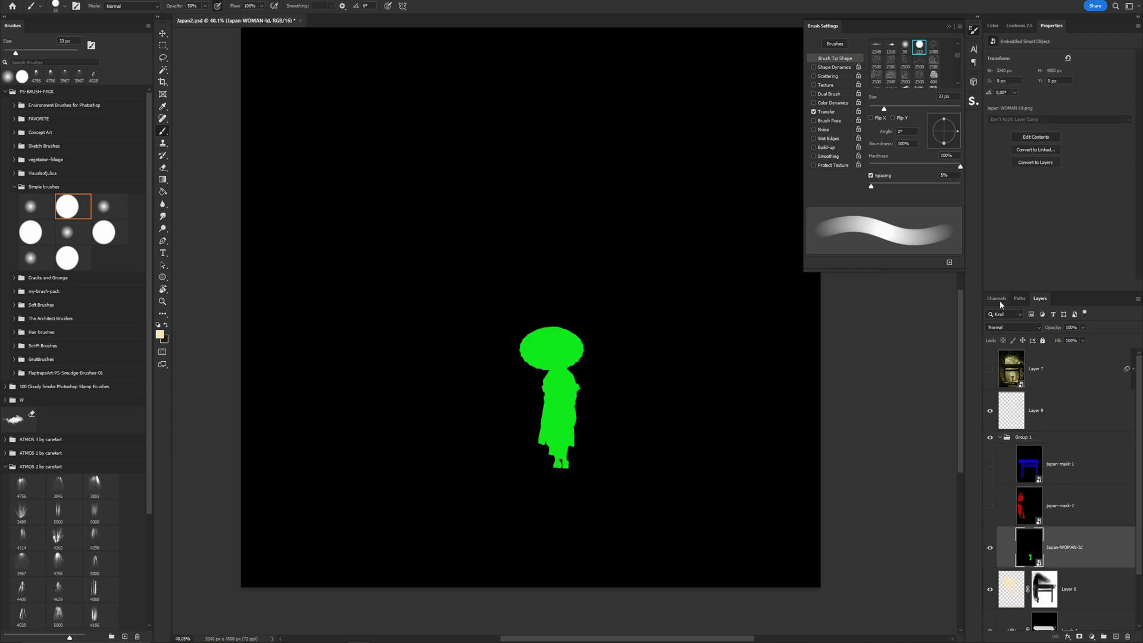
{"action": "left_click", "coordinate": [996, 298]}
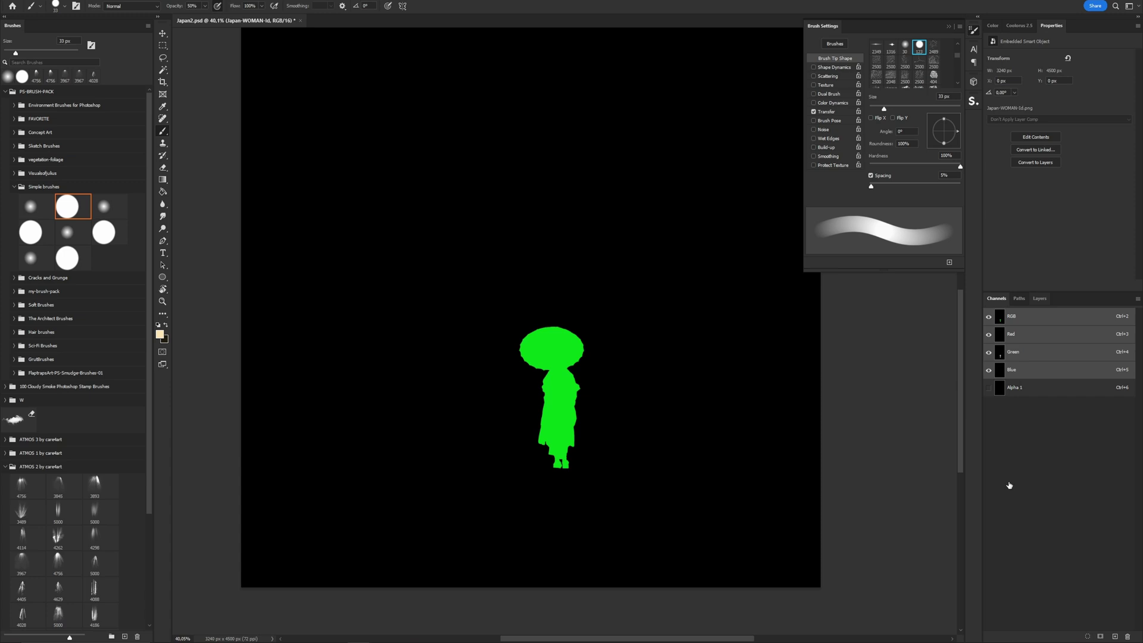
{"action": "key", "text": "F7"}
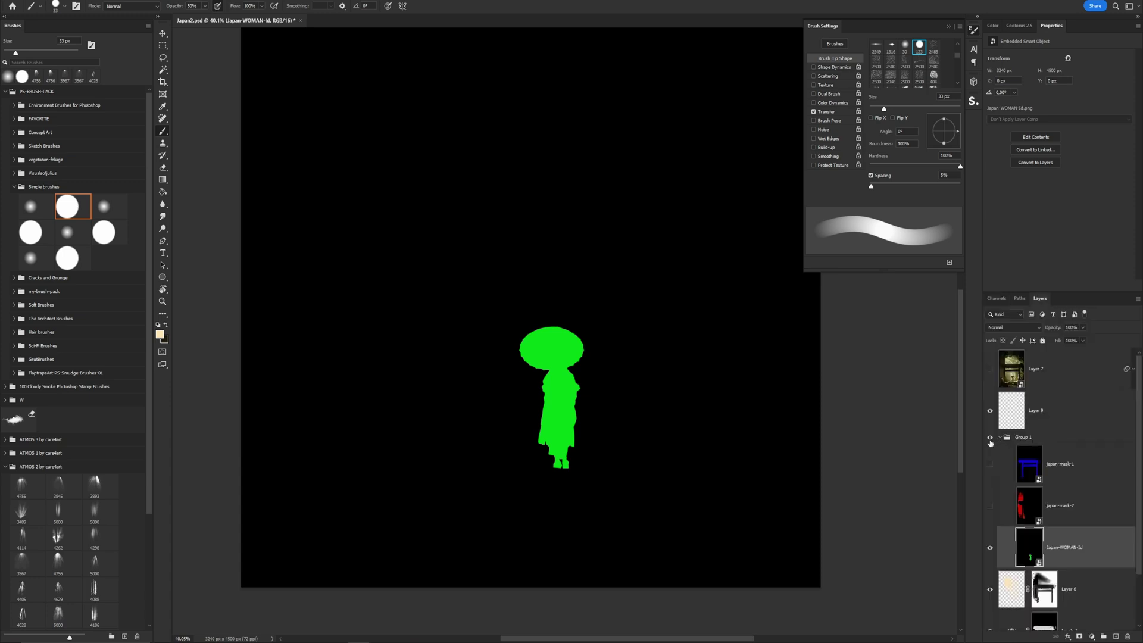
{"action": "key", "text": "alt+bracketright"}
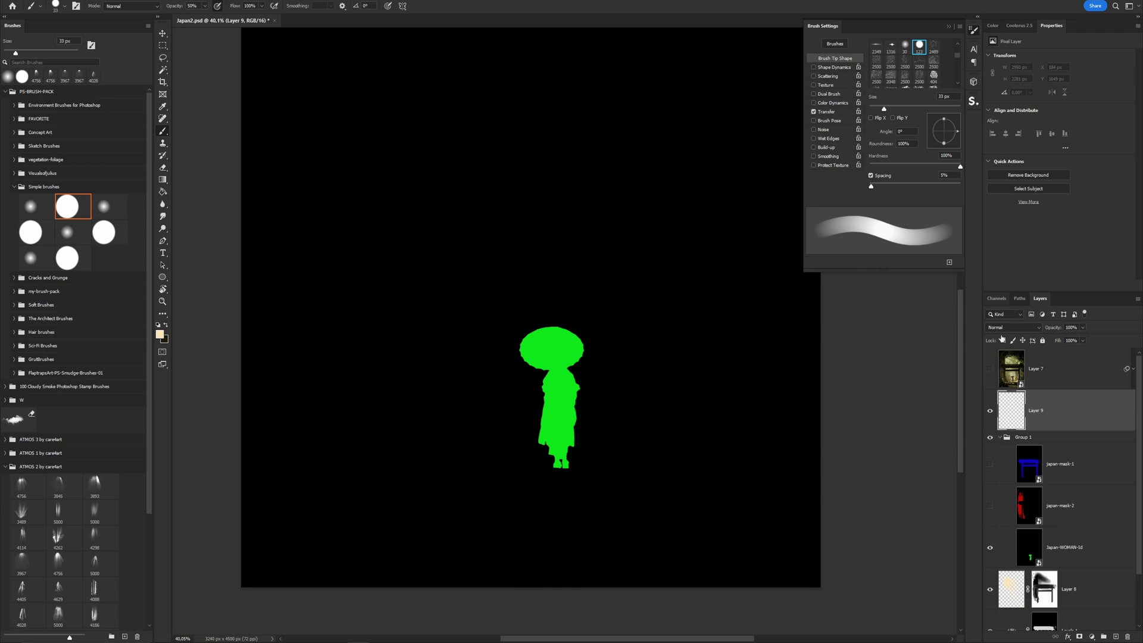
{"action": "left_click", "coordinate": [1003, 299]}
{"action": "left_click", "coordinate": [1000, 357], "text": "ctrl"}
{"action": "key", "text": "F7"}
{"action": "left_click", "coordinate": [1079, 636]}
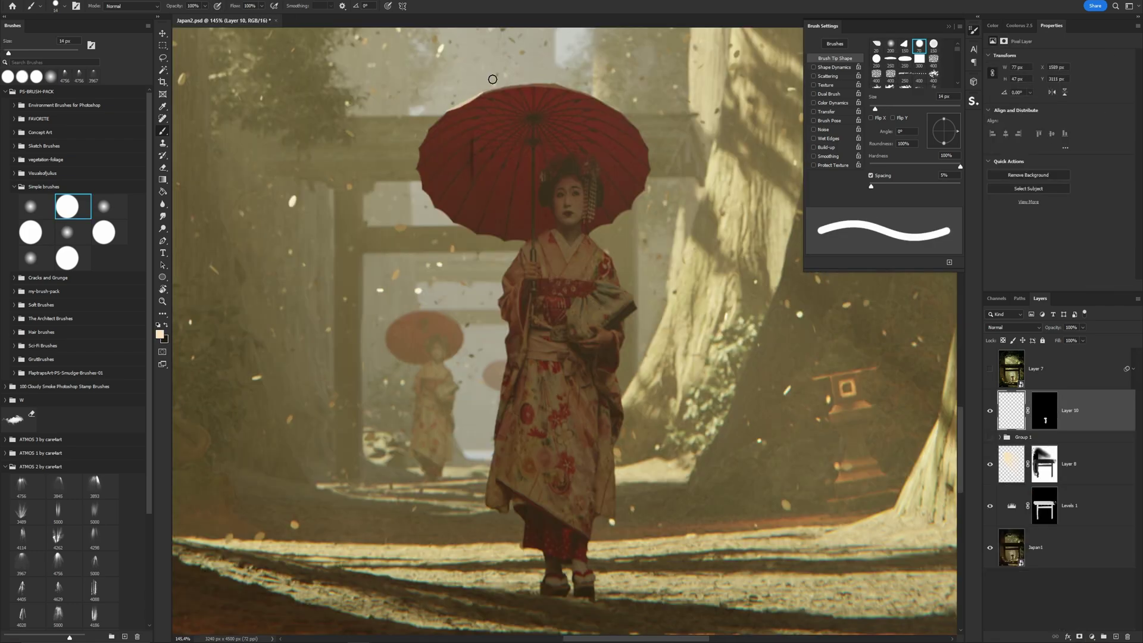
Paint cream rim light along the umbrella's upper-left edge and kimono's left edge, then refine with a 5 px brush
{"action": "mouse_move", "coordinate": [493, 79]}
{"action": "left_mouse_down"}
{"action": "mouse_move", "coordinate": [421, 129]}
{"action": "mouse_move", "coordinate": [417, 203]}
{"action": "left_mouse_up"}
{"action": "mouse_move", "coordinate": [499, 294]}
{"action": "left_mouse_down"}
{"action": "mouse_move", "coordinate": [504, 367]}
{"action": "mouse_move", "coordinate": [472, 520]}
{"action": "left_mouse_up"}
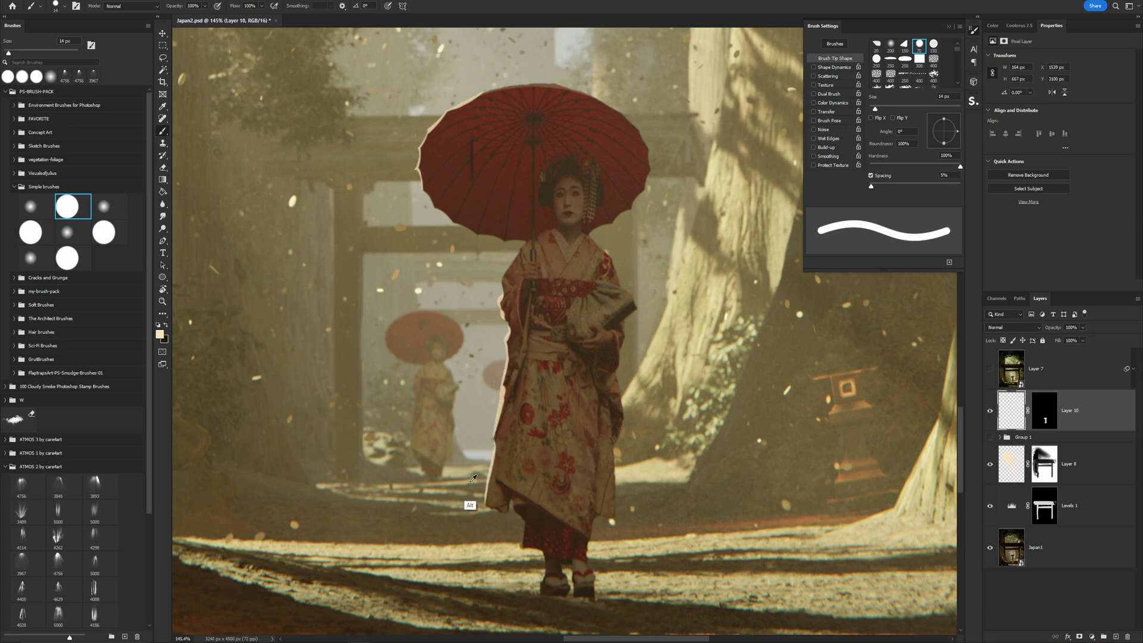
{"action": "left_click_drag", "start_coordinate": [876, 111], "coordinate": [871, 111]}
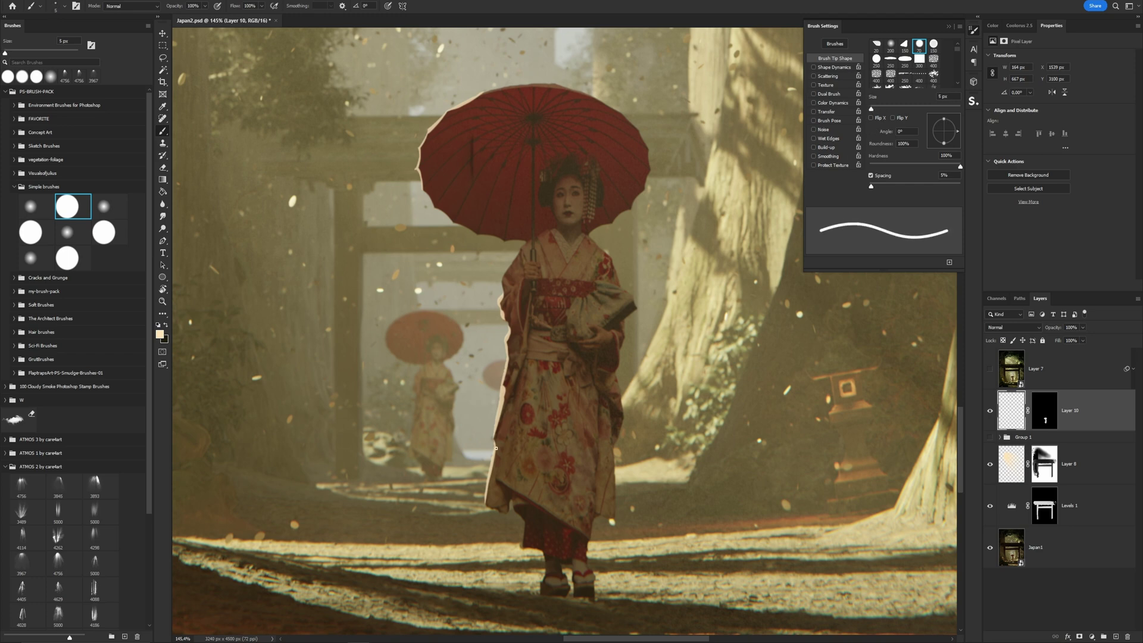
{"action": "left_click_drag", "start_coordinate": [504, 426], "coordinate": [494, 455]}
{"action": "key", "text": "e"}
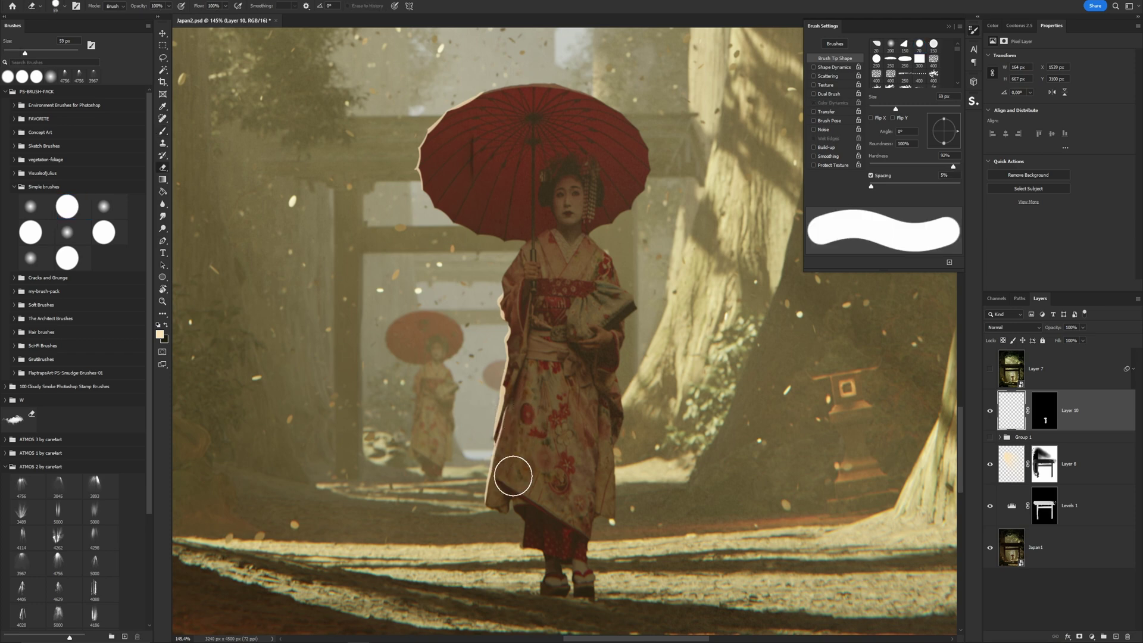
{"action": "key", "text": "b"}
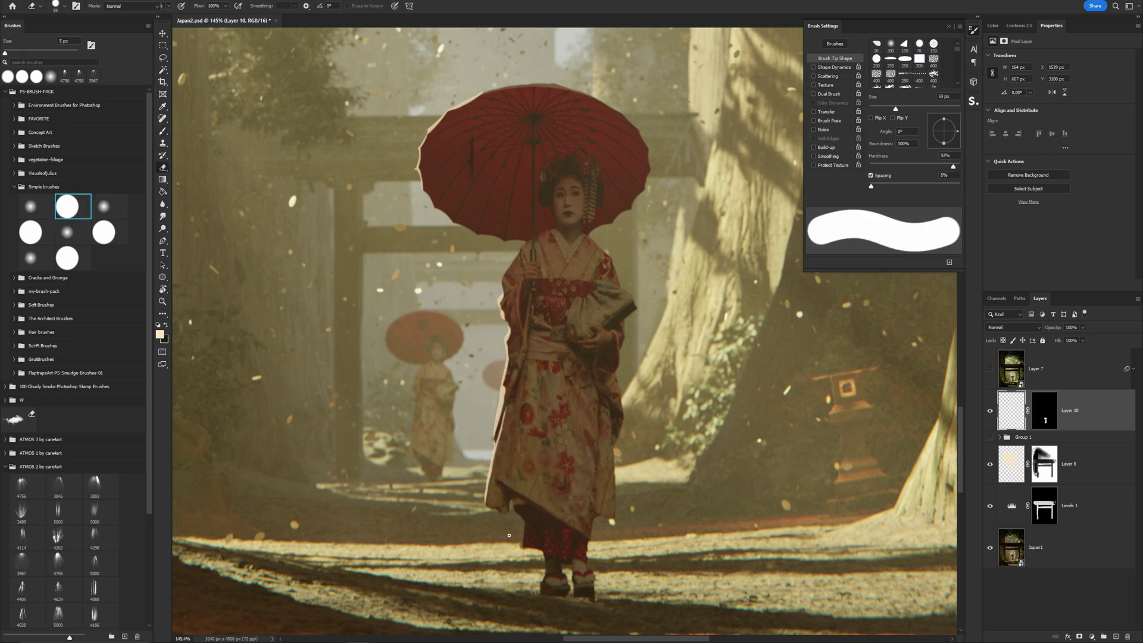
{"action": "left_click_drag", "start_coordinate": [524, 516], "coordinate": [520, 542]}
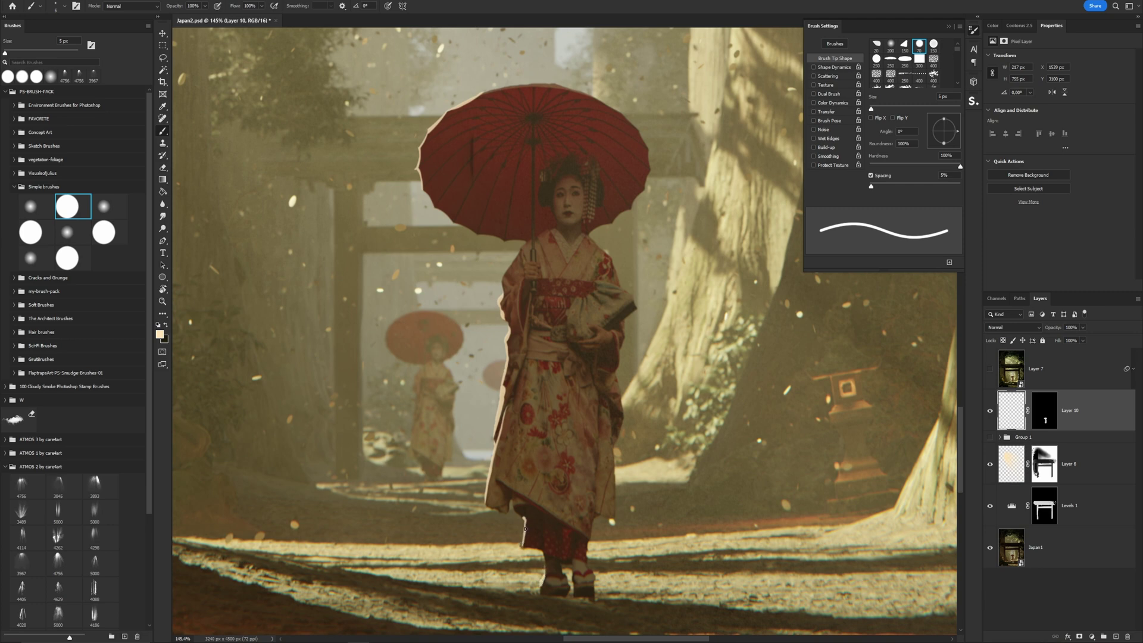
Thin the kimono rim light with a 10 px pressure-sensitive eraser and add a sleeve-edge highlight
{"action": "key", "text": "e"}
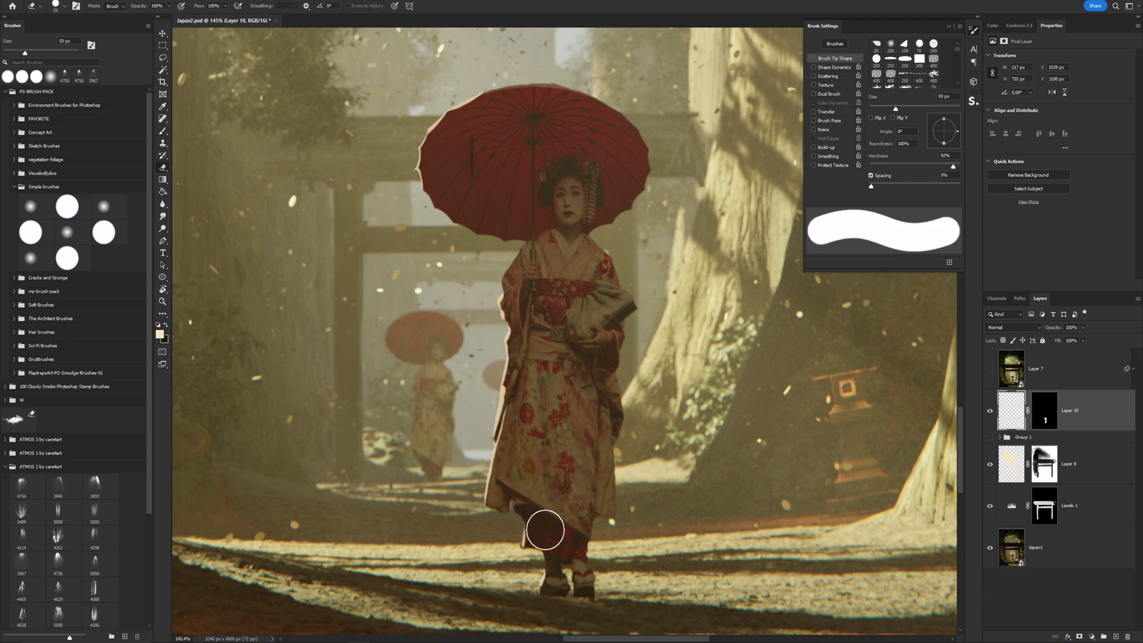
{"action": "key", "text": "b"}
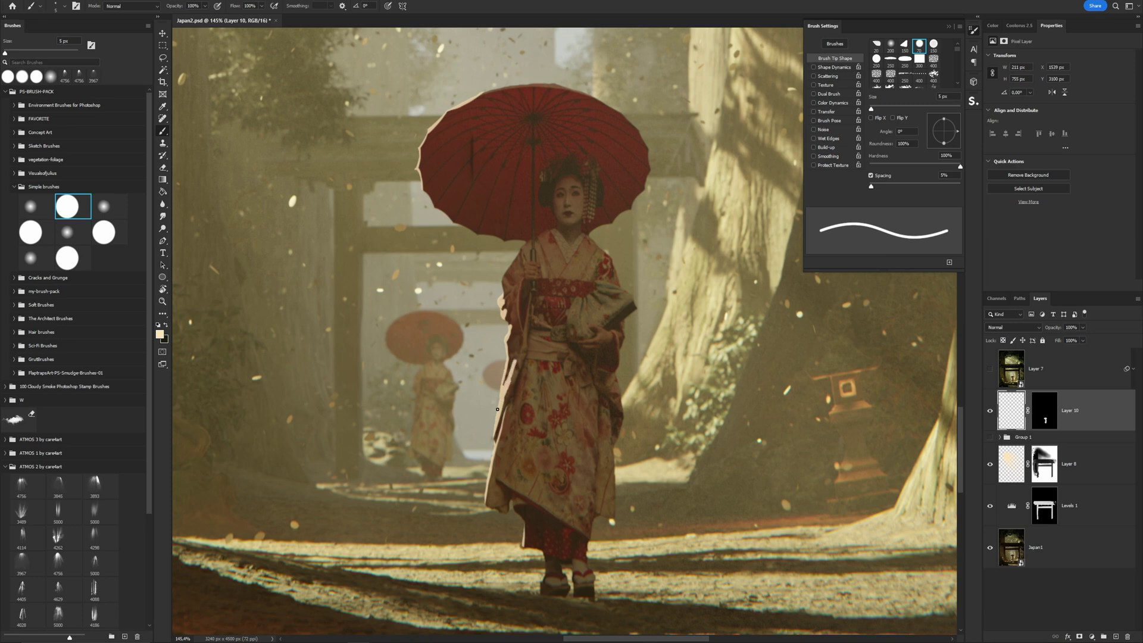
{"action": "key", "text": "e"}
{"action": "key", "text": "bracketleft"}
{"action": "key", "text": "bracketleft"}
{"action": "key", "text": "bracketleft"}
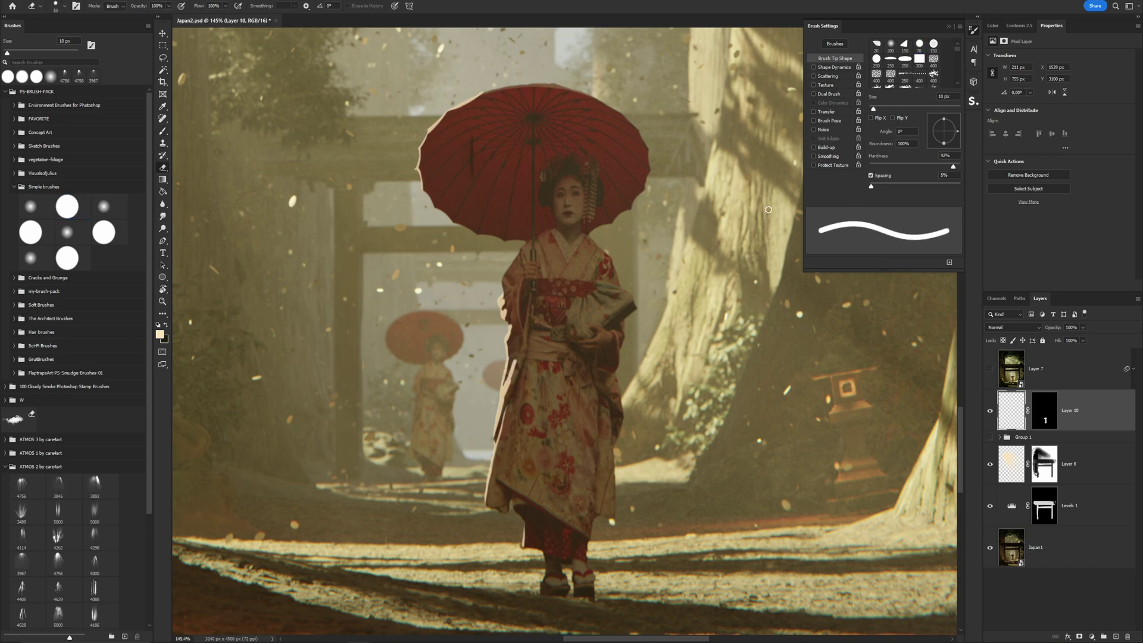
{"action": "left_click_drag", "start_coordinate": [519, 363], "coordinate": [508, 398]}
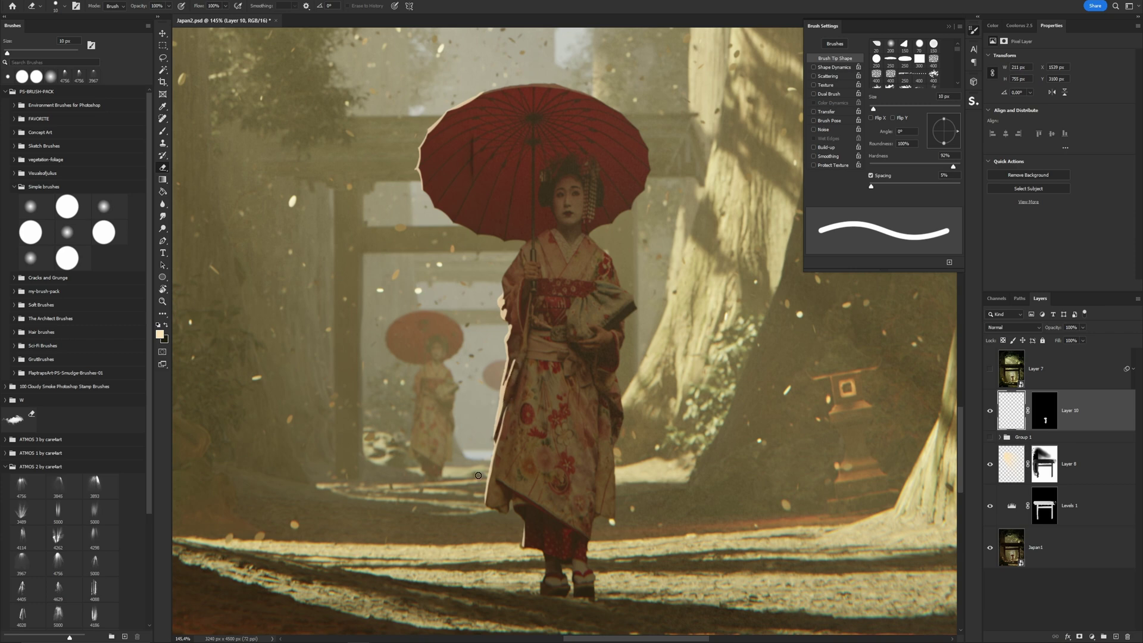
{"action": "left_click", "coordinate": [183, 8]}
{"action": "left_click_drag", "start_coordinate": [519, 365], "coordinate": [509, 381]}
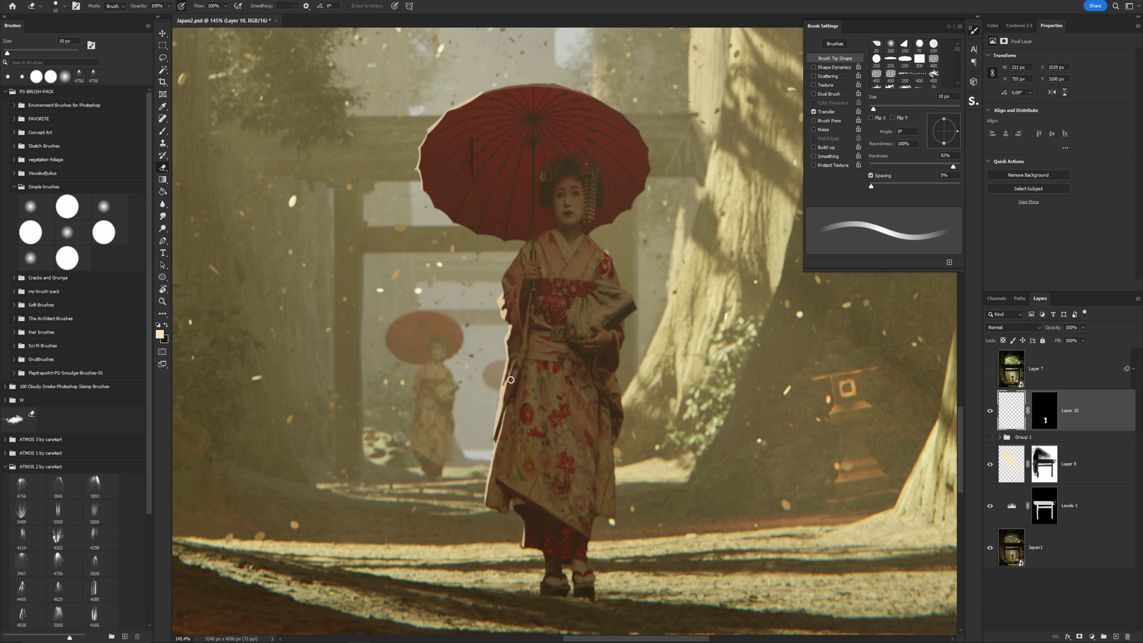
{"action": "left_click_drag", "start_coordinate": [514, 325], "coordinate": [494, 477]}
{"action": "key", "text": "b"}
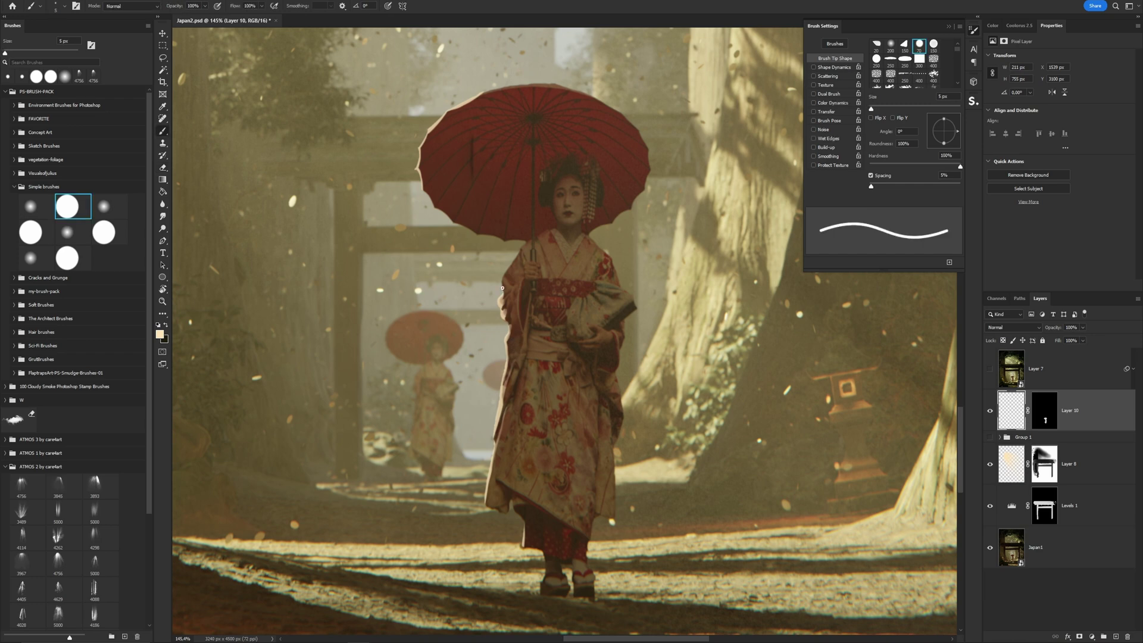
{"action": "left_click_drag", "start_coordinate": [503, 281], "coordinate": [504, 296]}
Zoom out to the full image and turn on Layer 7 for stronger sun rays
{"action": "left_click", "coordinate": [164, 303]}
{"action": "mouse_move", "coordinate": [570, 430]}
{"action": "left_mouse_down"}
{"action": "mouse_move", "coordinate": [522, 330]}
{"action": "mouse_move", "coordinate": [551, 398]}
{"action": "left_mouse_up"}
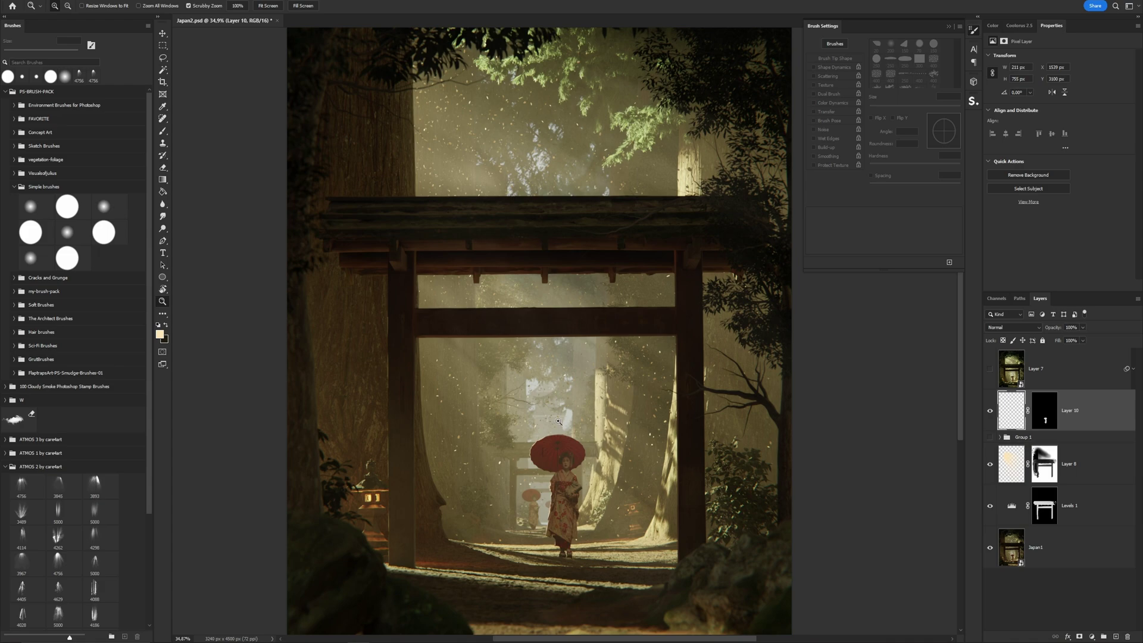
{"action": "left_click", "coordinate": [990, 369]}
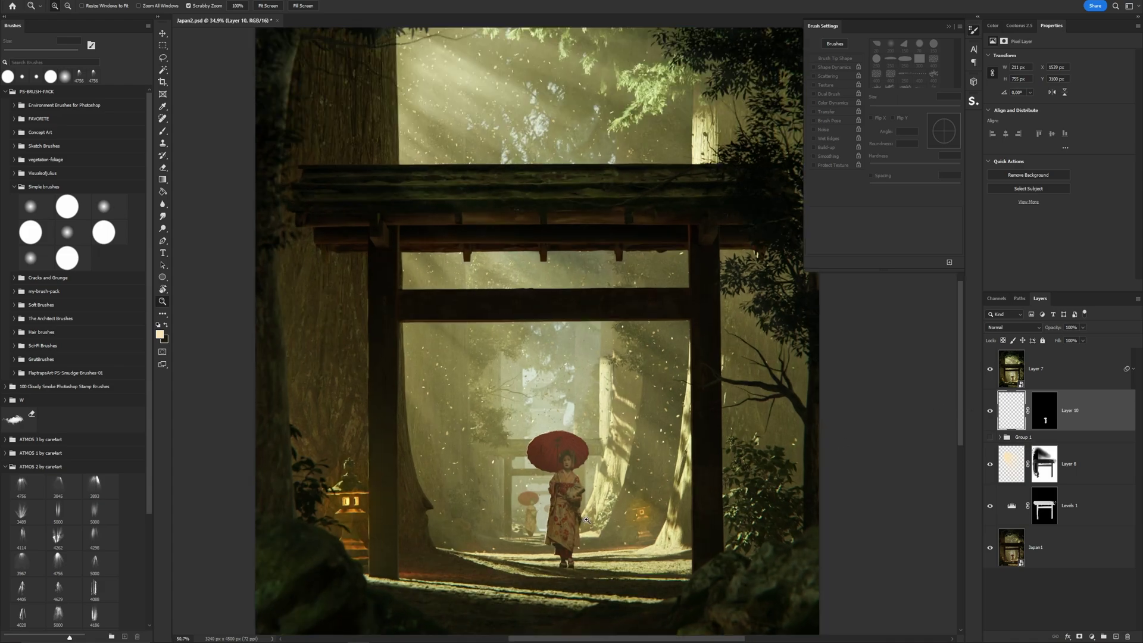